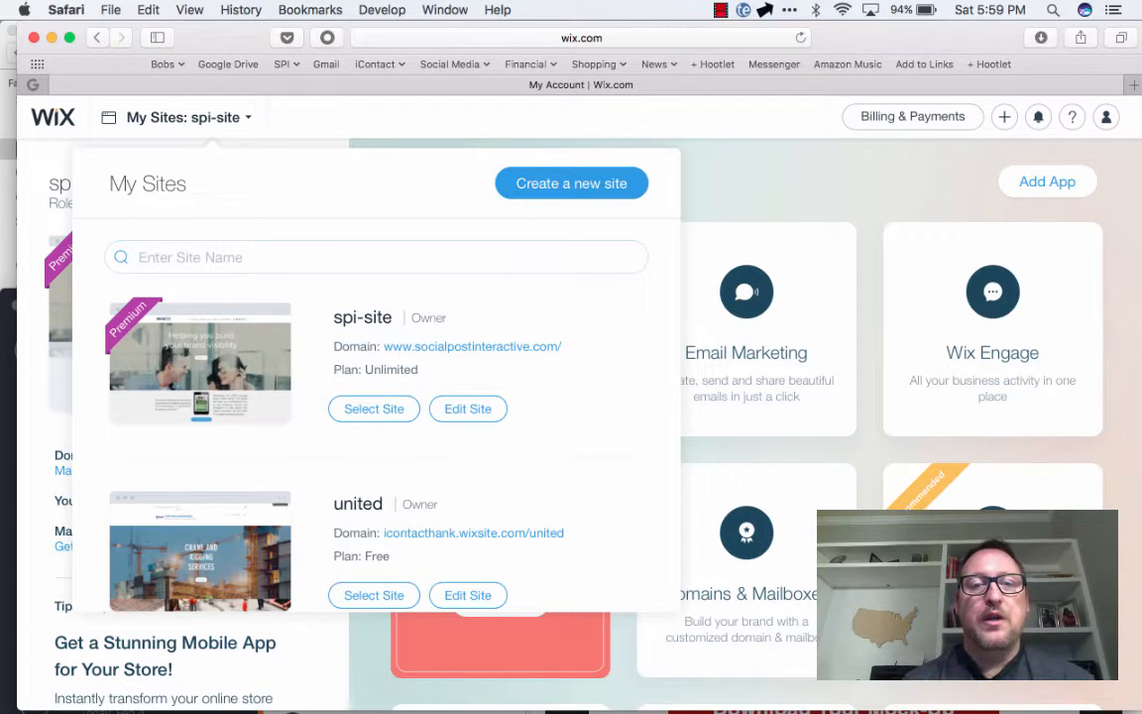
Start a new site in the Business category and build it with Wix ADI
left_click(558, 188)
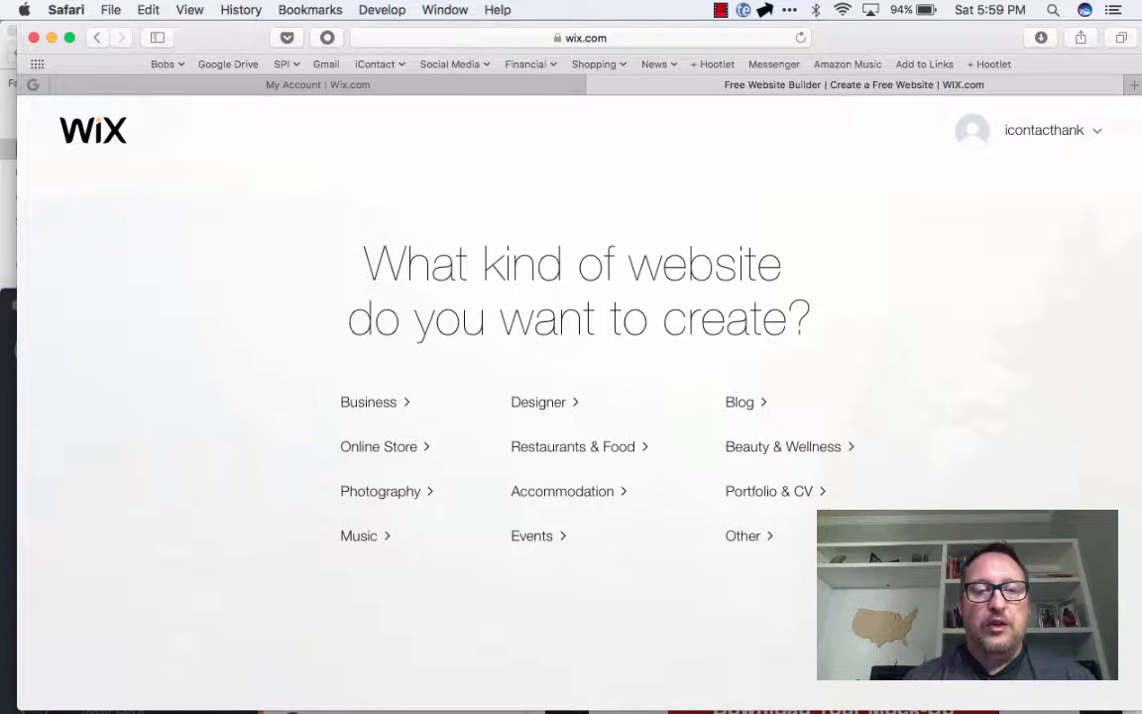
left_click(370, 402)
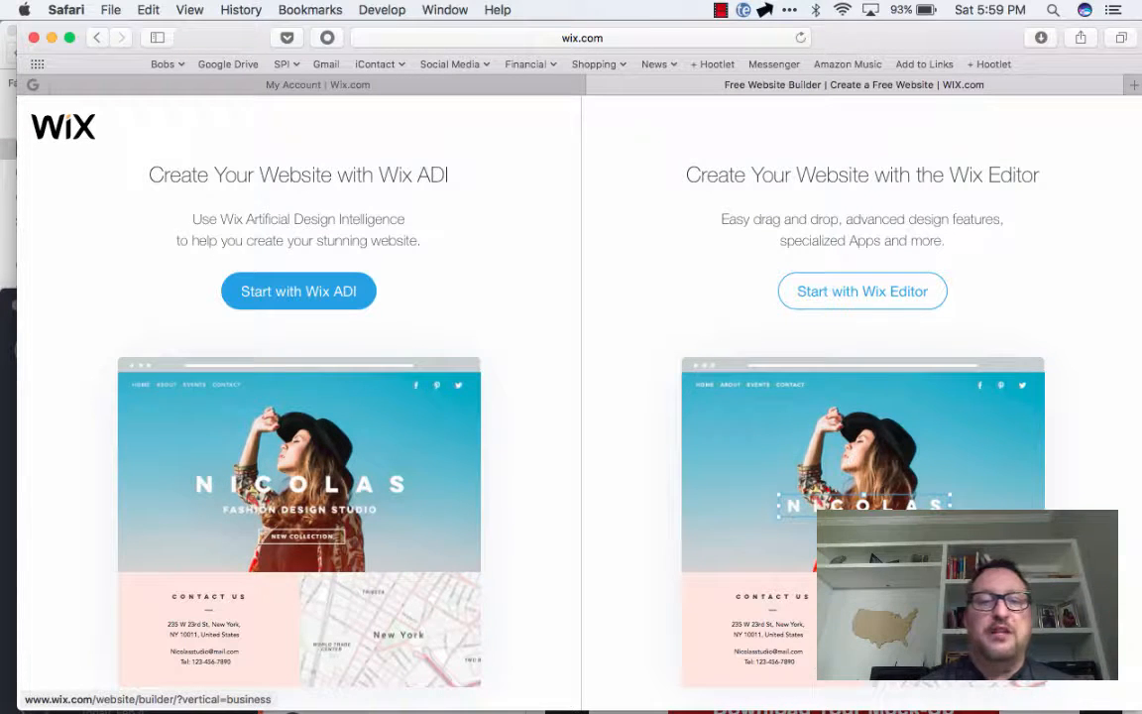
left_click(298, 291)
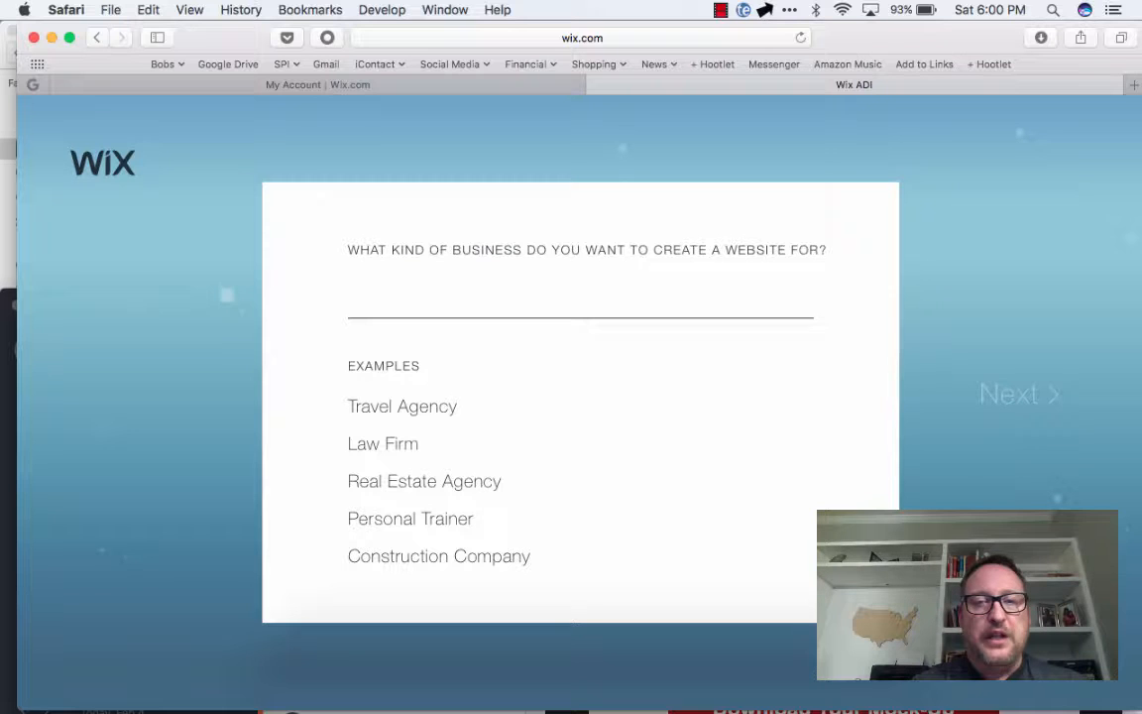
Set the business type to Landscape Maintenance Service and continue past the optional website features without selecting any
type("Lands")
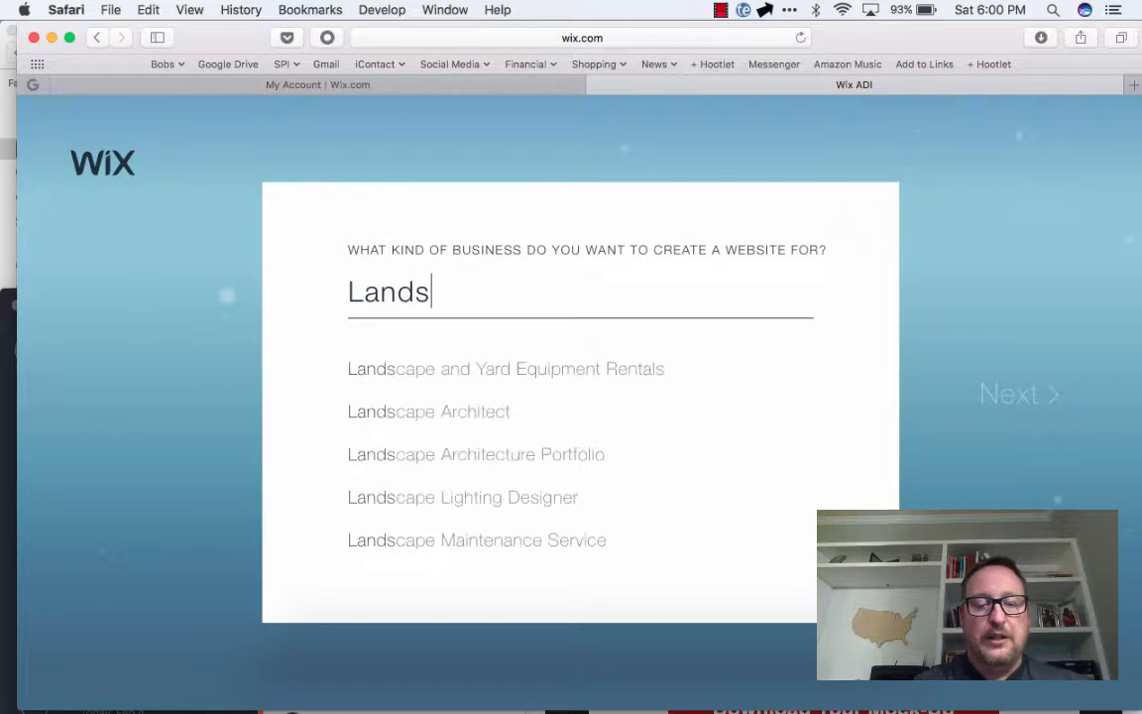
type("caper")
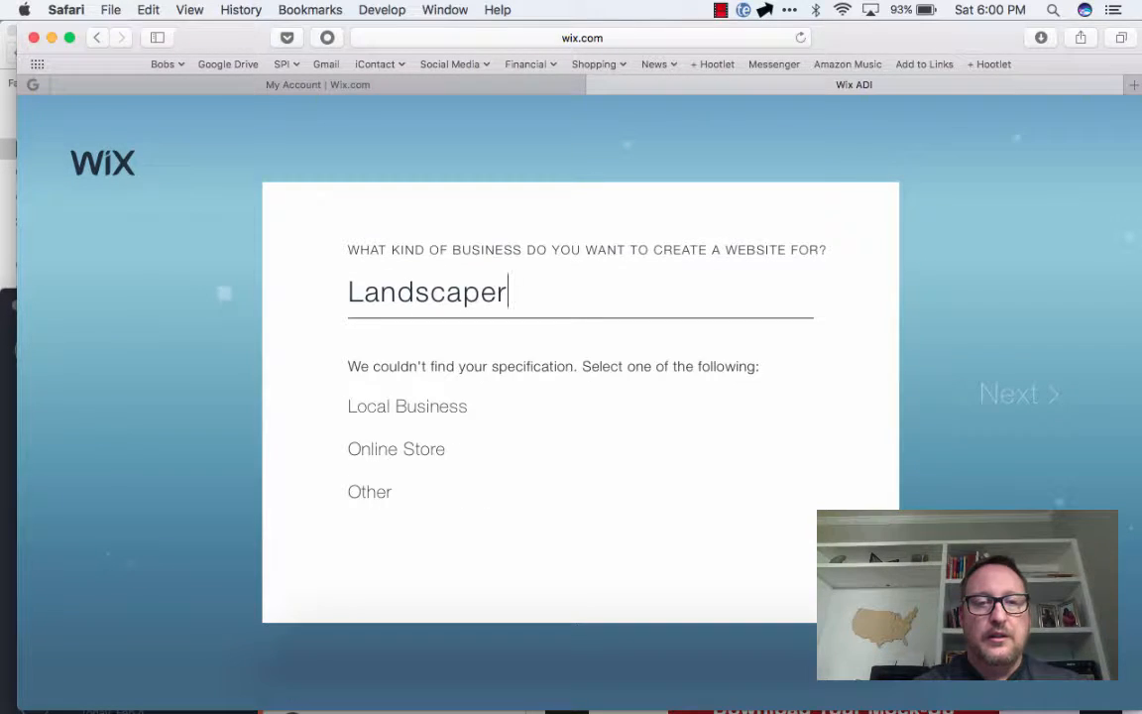
key("BackSpace")
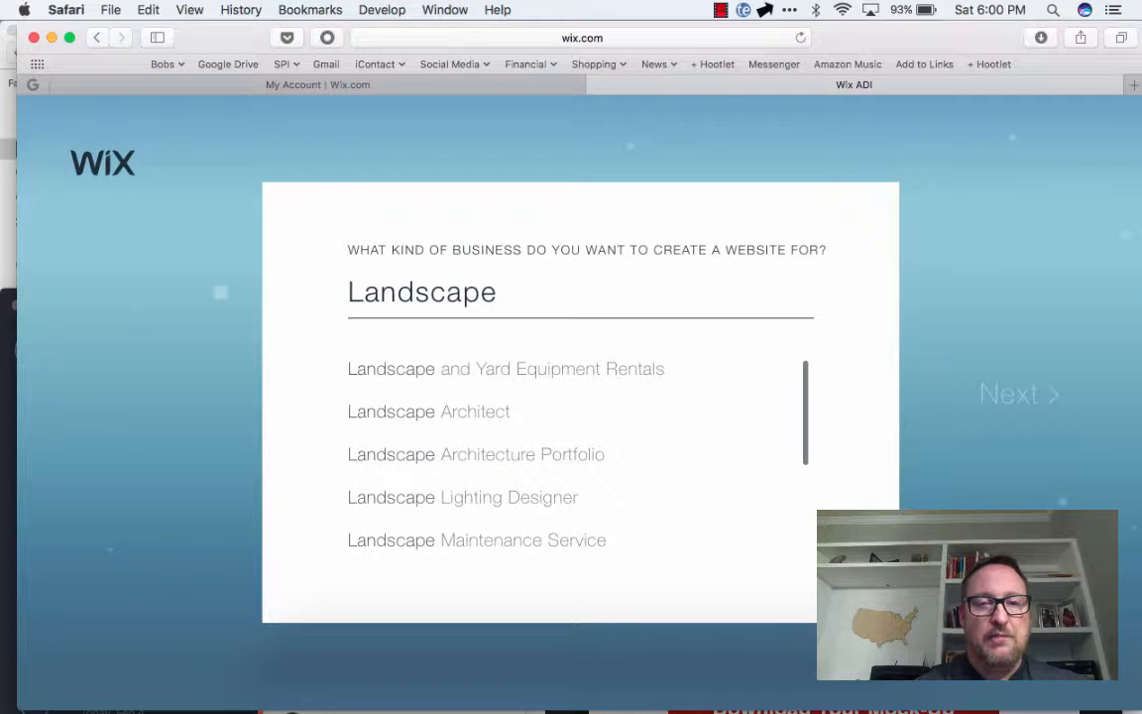
key("Down")
key("Down")
key("Down")
key("Down")
key("Down")
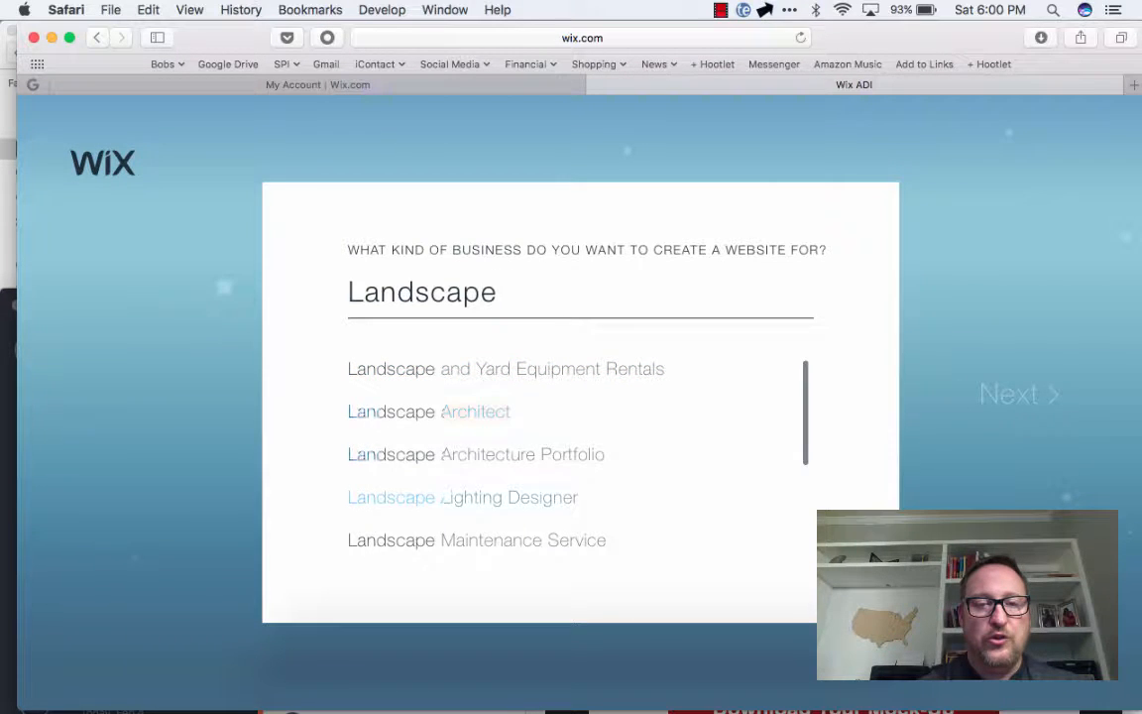
key("Return")
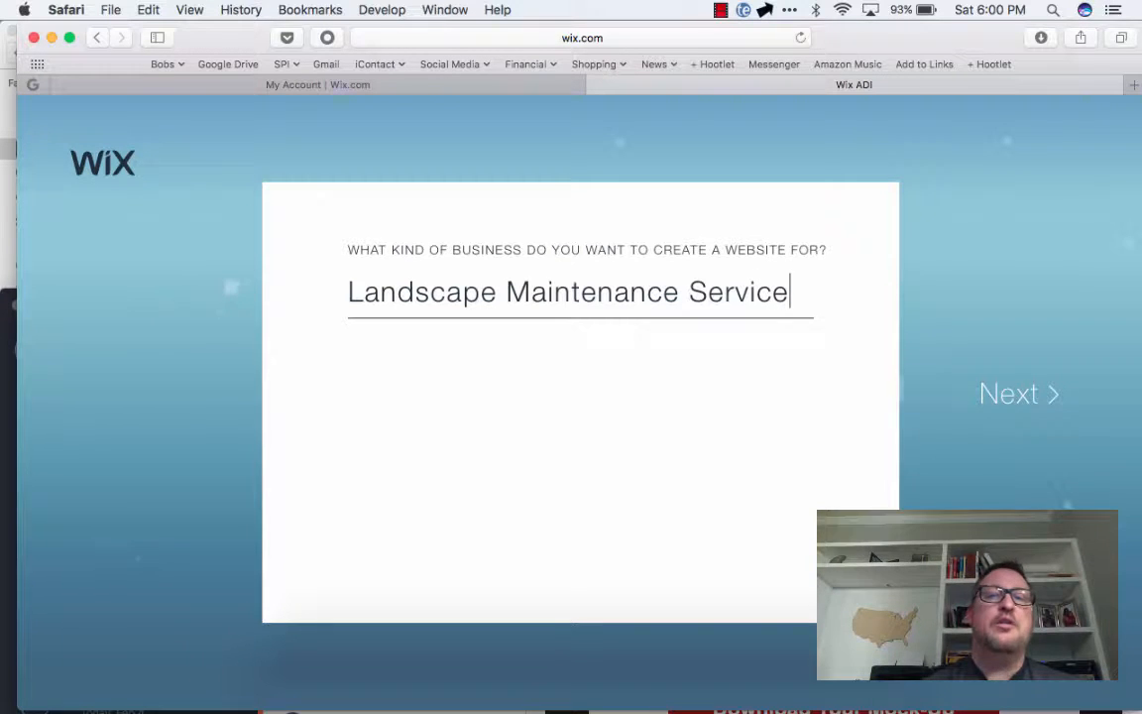
key("Return")
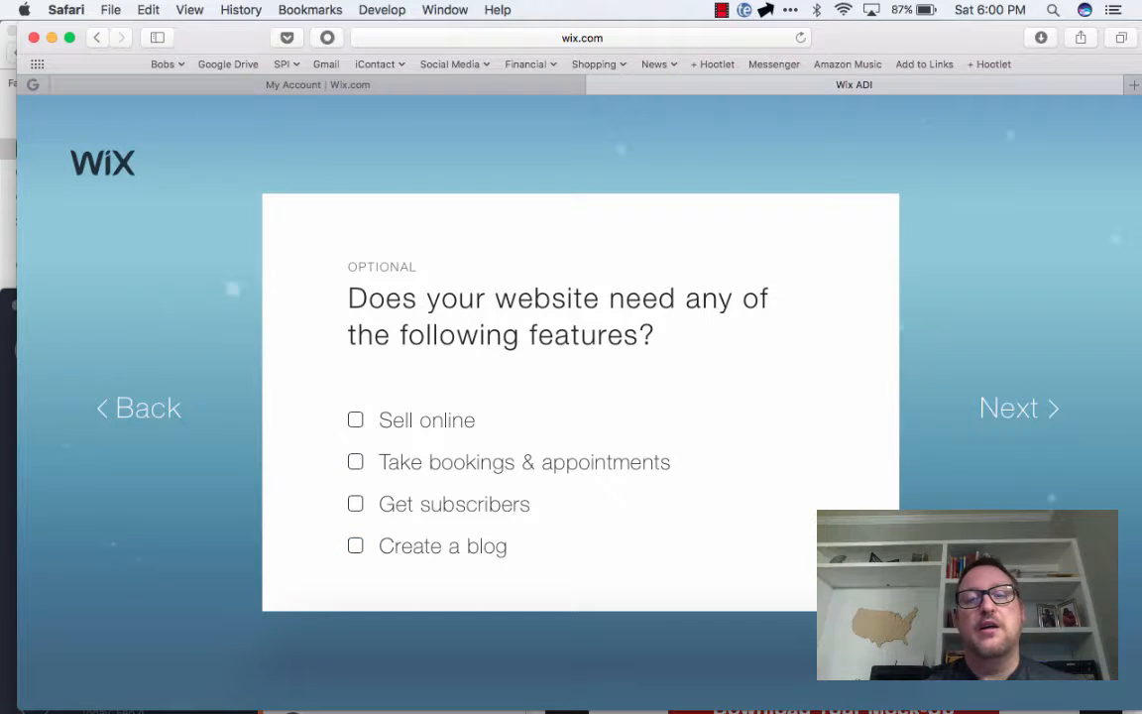
left_click(1019, 409)
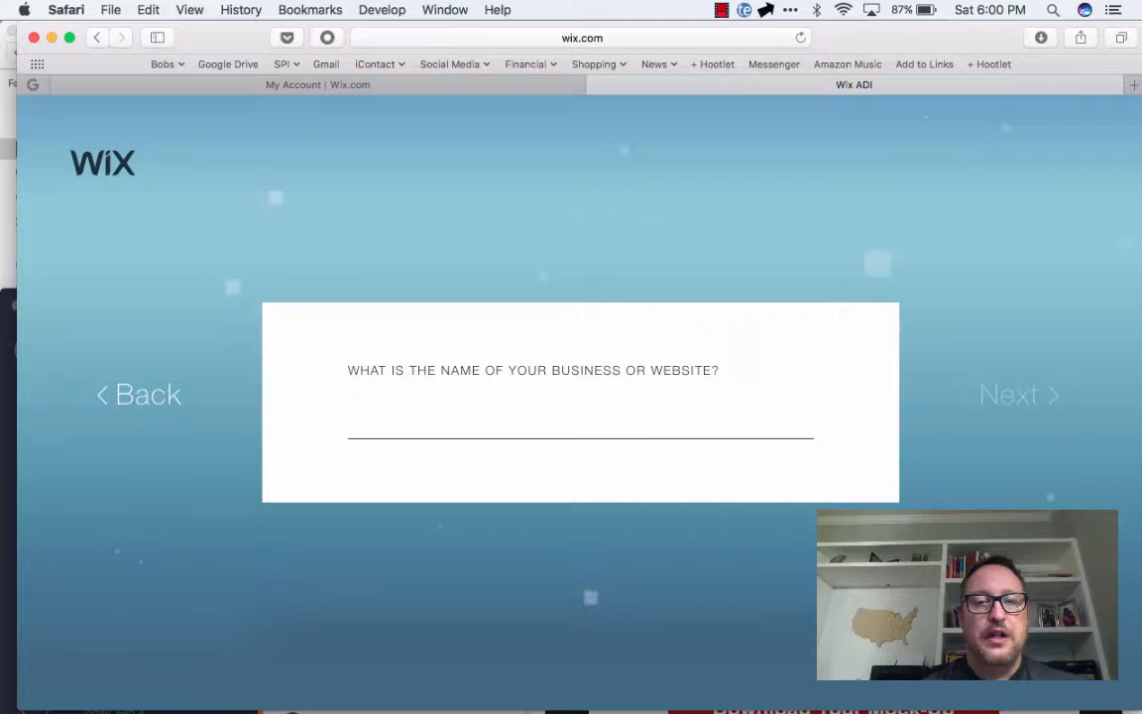
Name the business Blue Mountain Landscapes and continue to the location question
type("Blue mou")
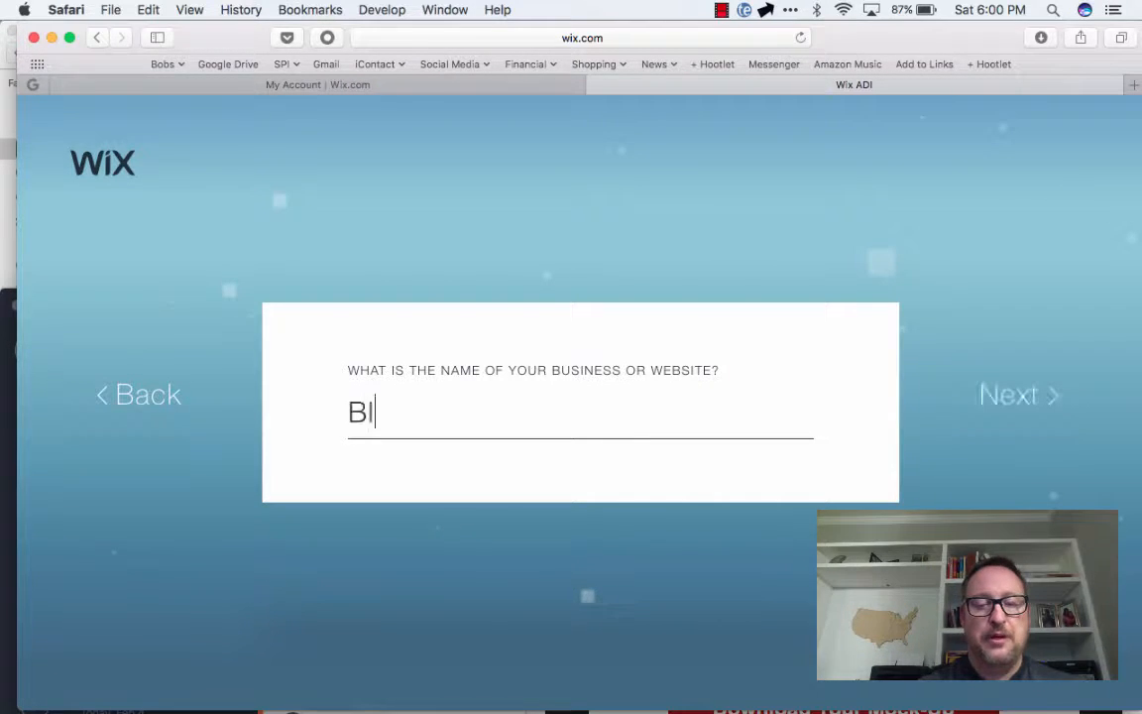
key("BackSpace")
key("BackSpace")
key("BackSpace")
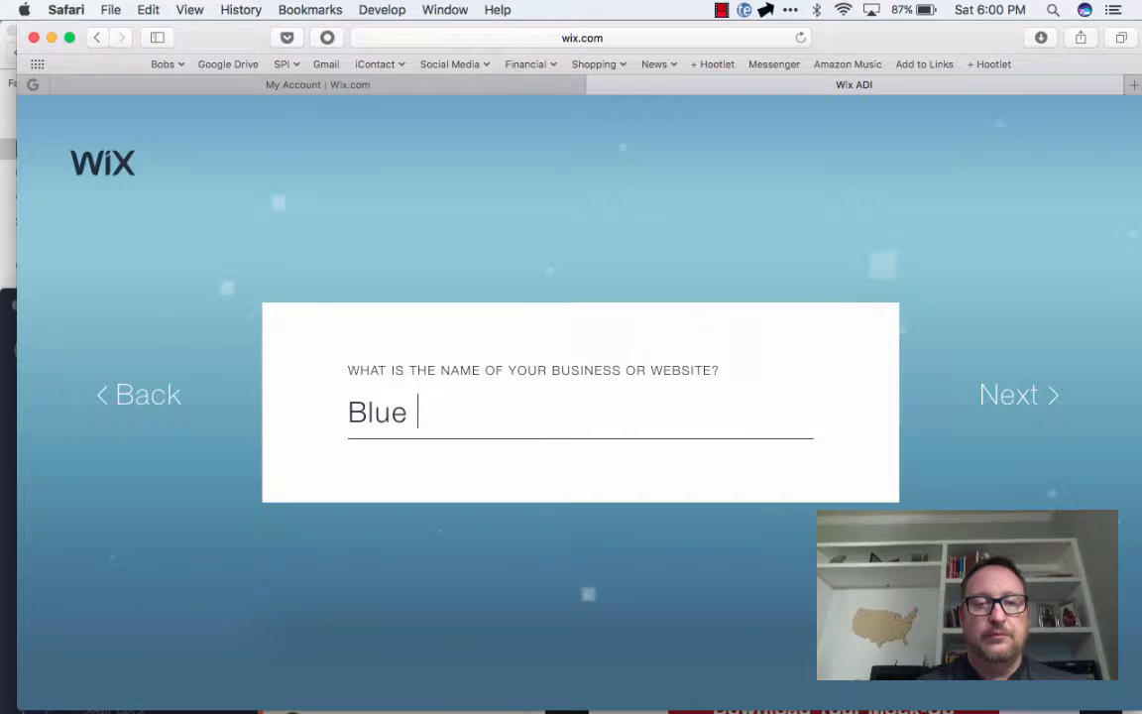
type("Mountain ")
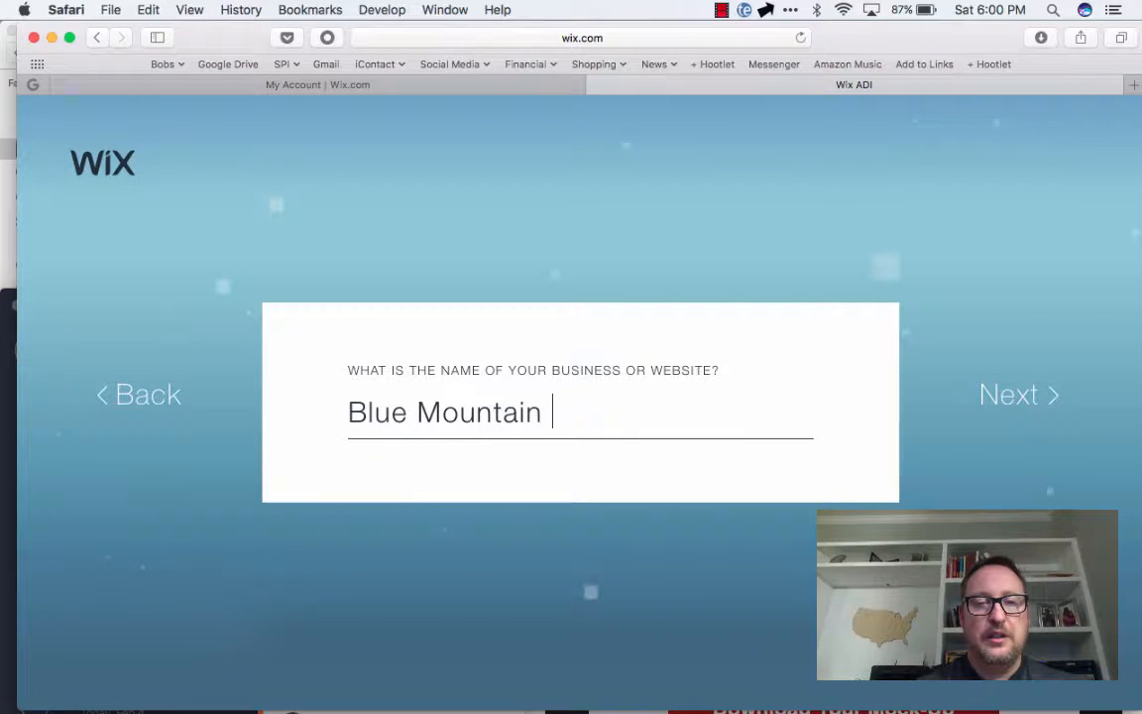
type("Landscapes")
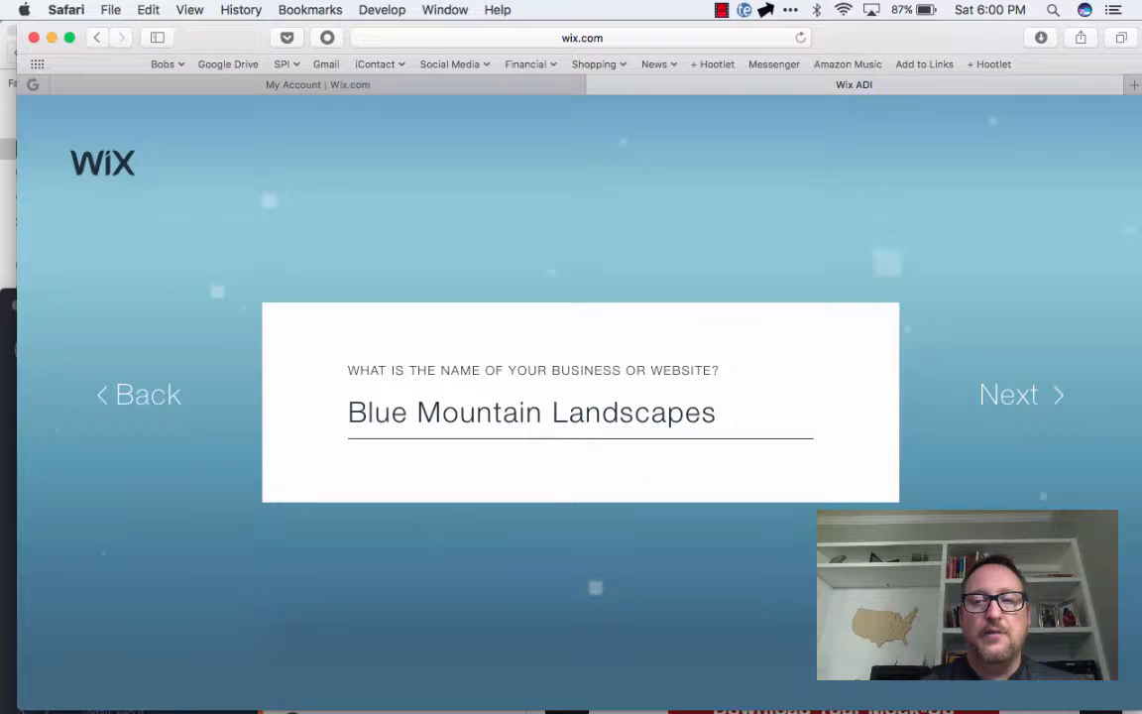
key("Return")
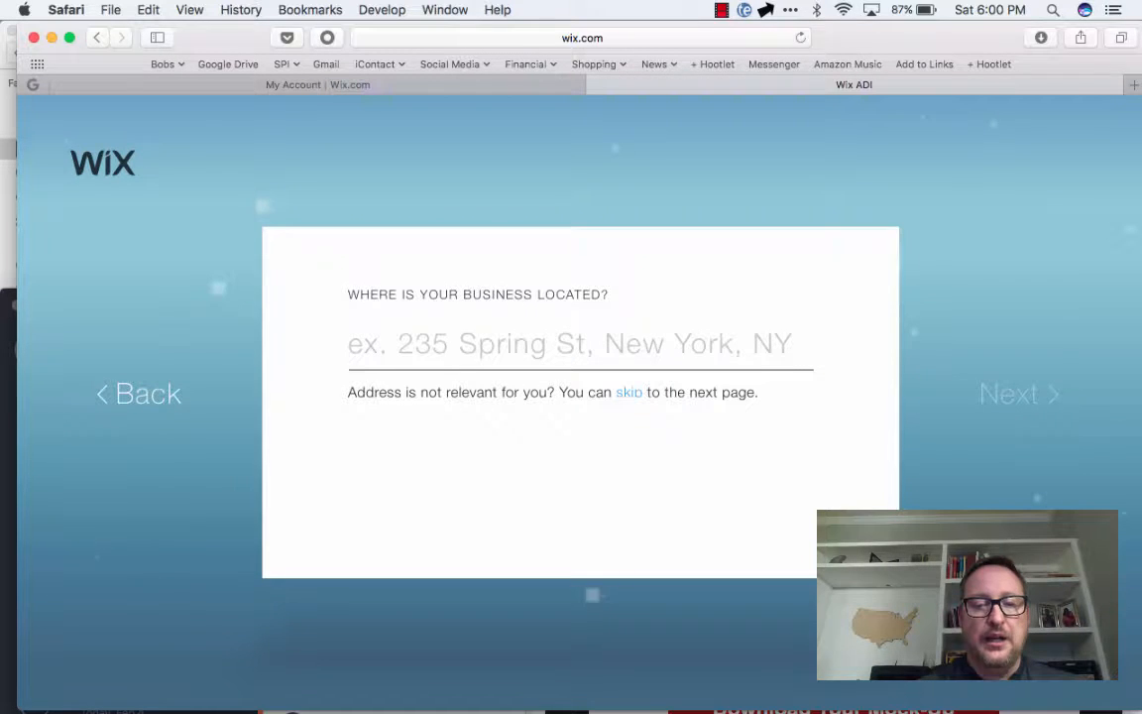
type("123  miai")
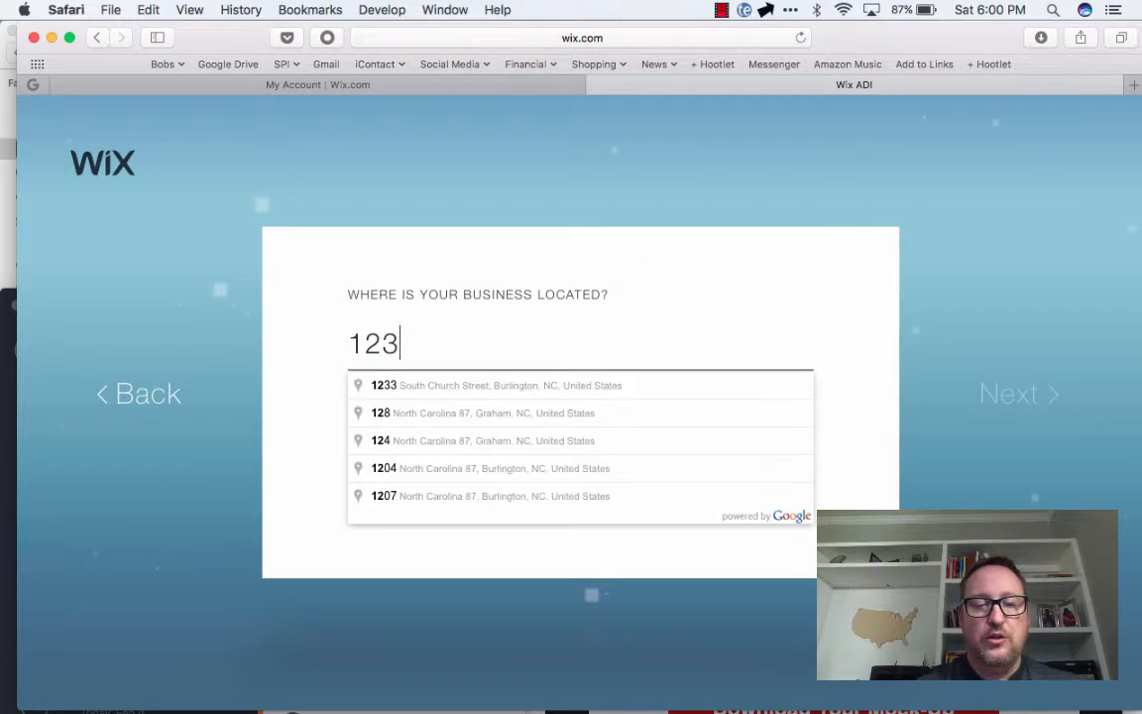
key("BackSpace")
key("BackSpace")
key("BackSpace")
key("BackSpace")
key("BackSpace")
key("BackSpace")
key("BackSpace")
key("BackSpace")
key("BackSpace")
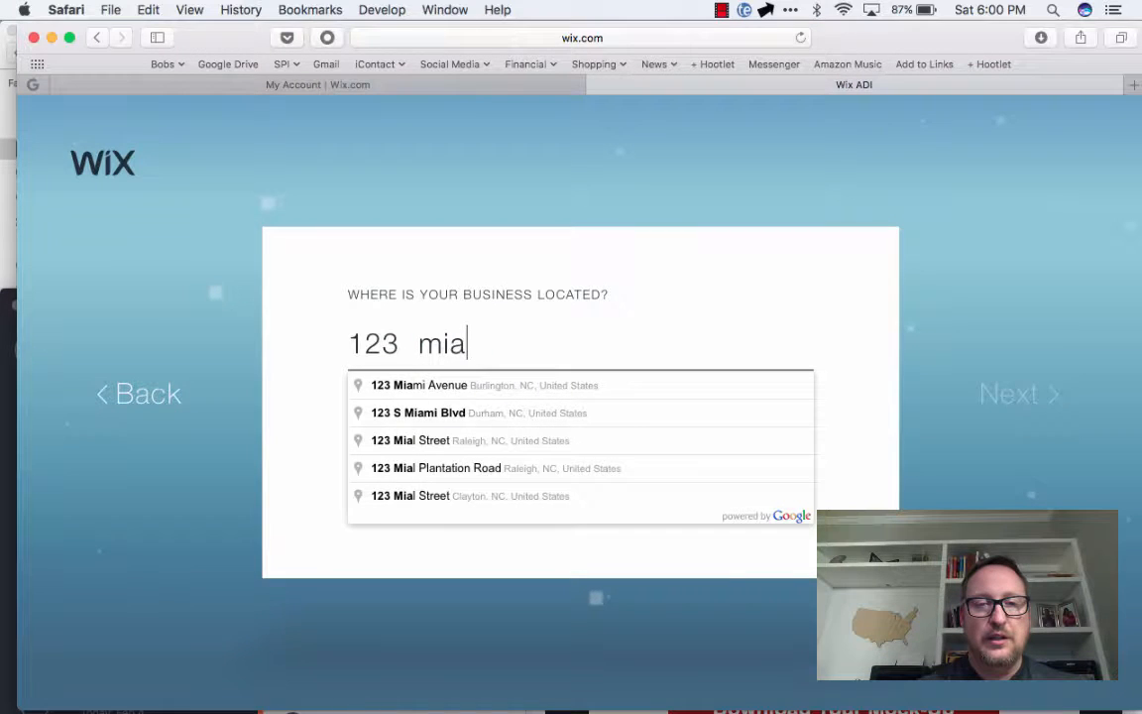
Enter the business's street address, choose the matching address suggestion, and continue
type("1917 gre")
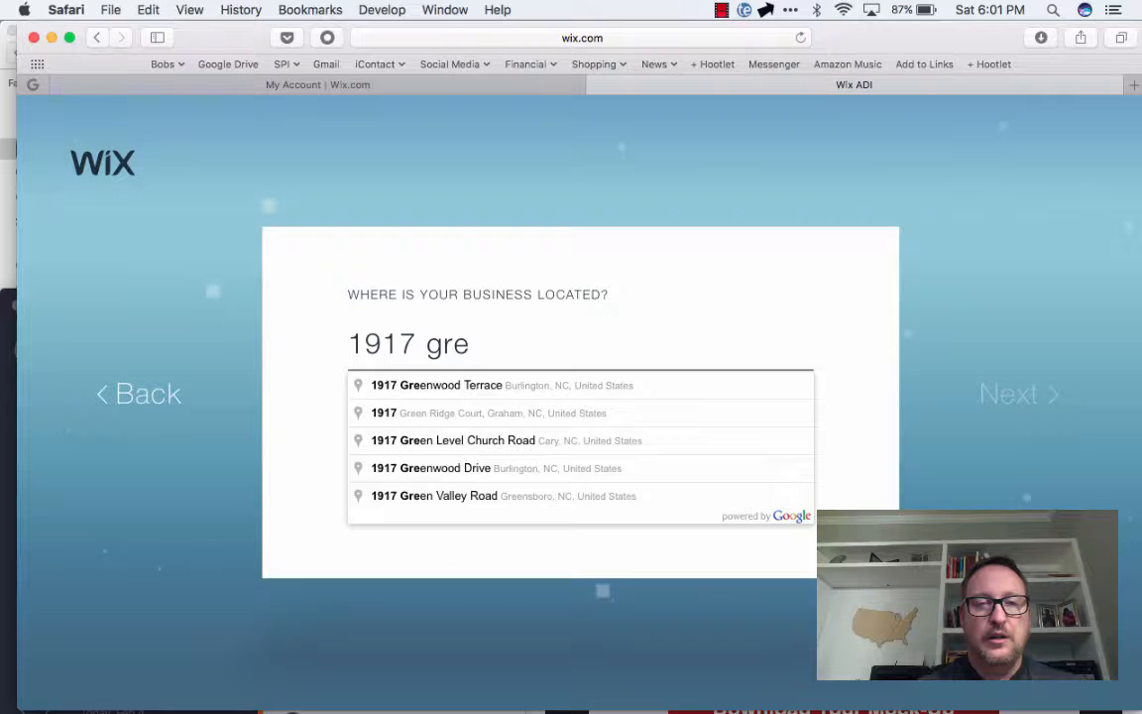
key("BackSpace")
key("BackSpace")
key("BackSpace")
type("Green")
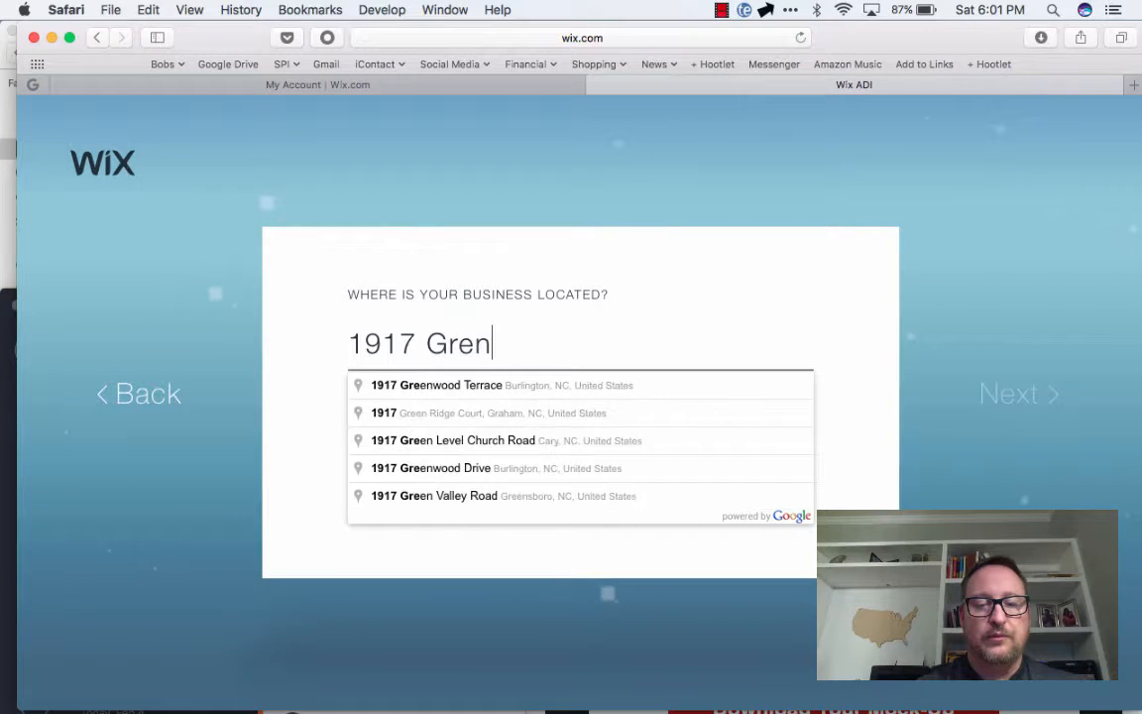
key("BackSpace")
type("en Ridge")
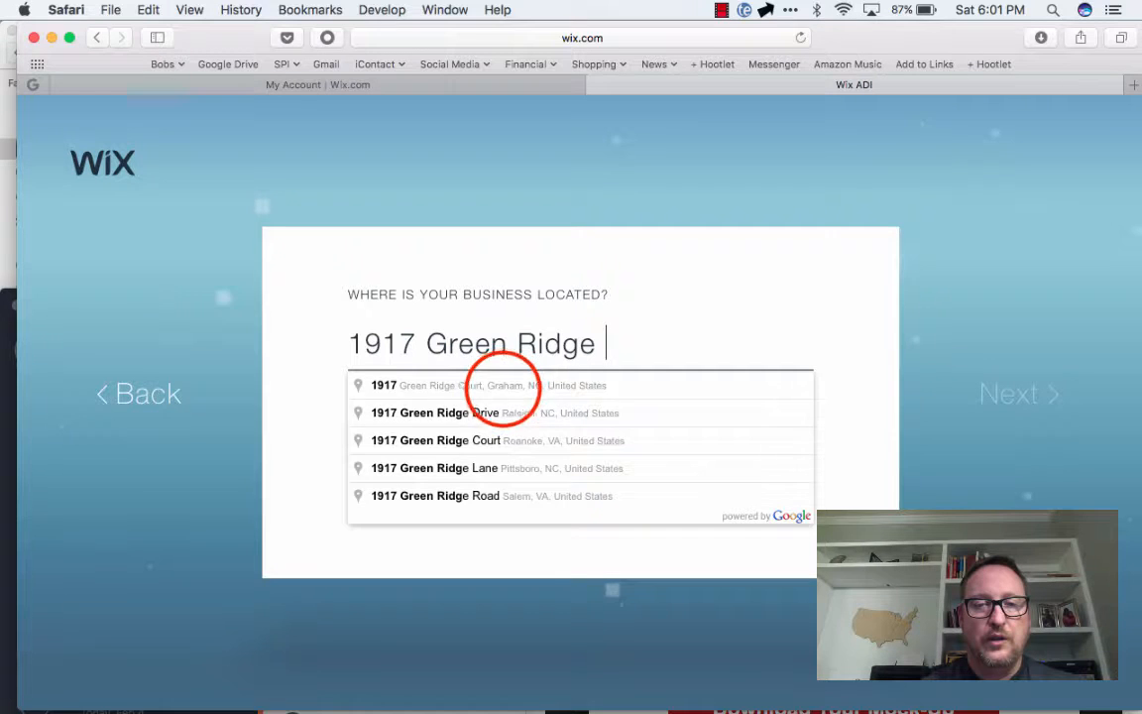
left_click(483, 385)
left_click(1015, 396)
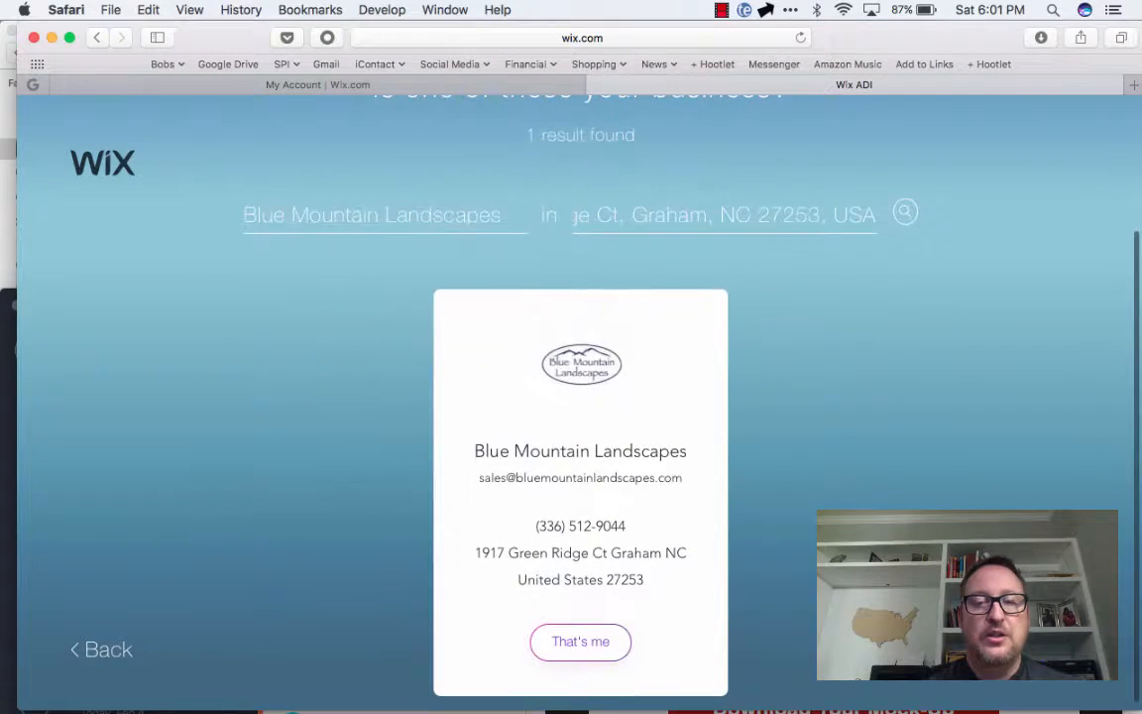
Confirm the Blue Mountain Landscapes listing as the business and accept its imported contact information
left_click(581, 642)
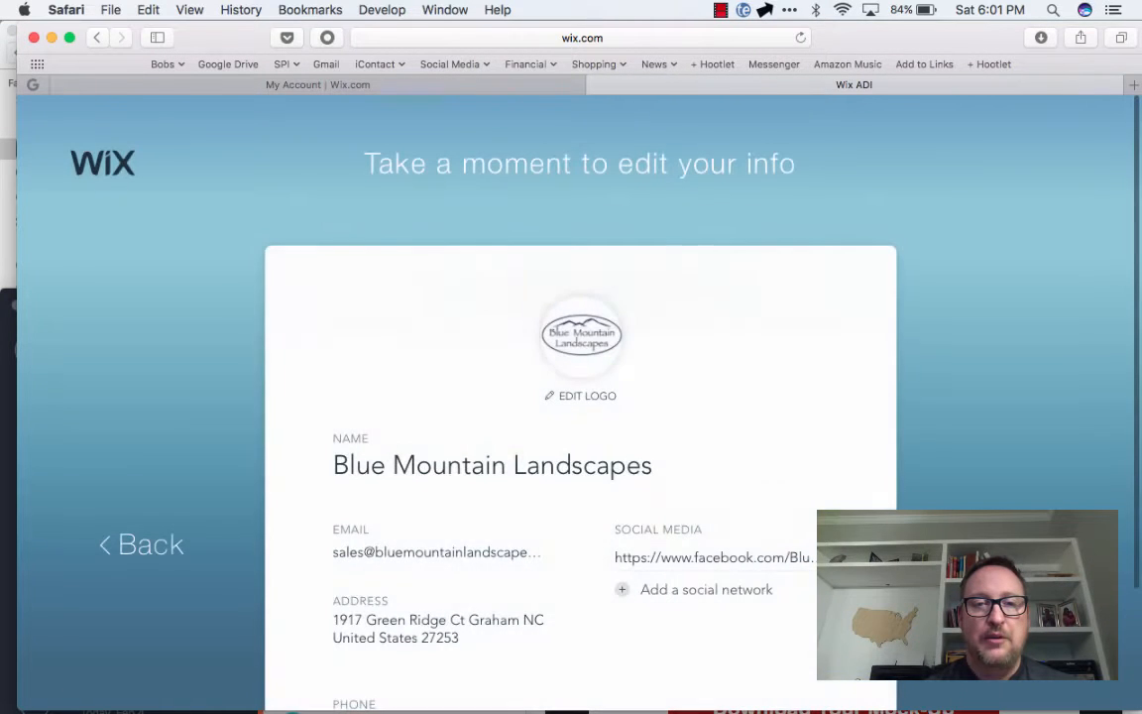
scroll(580, 446, "down", 3)
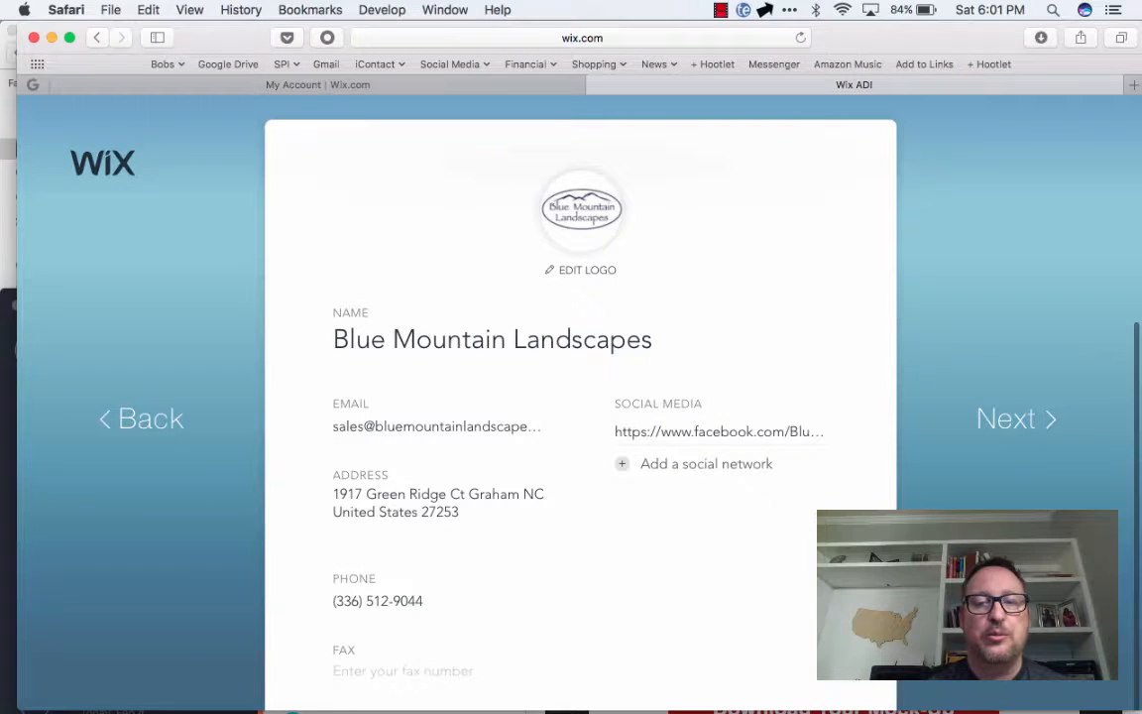
left_click(1017, 420)
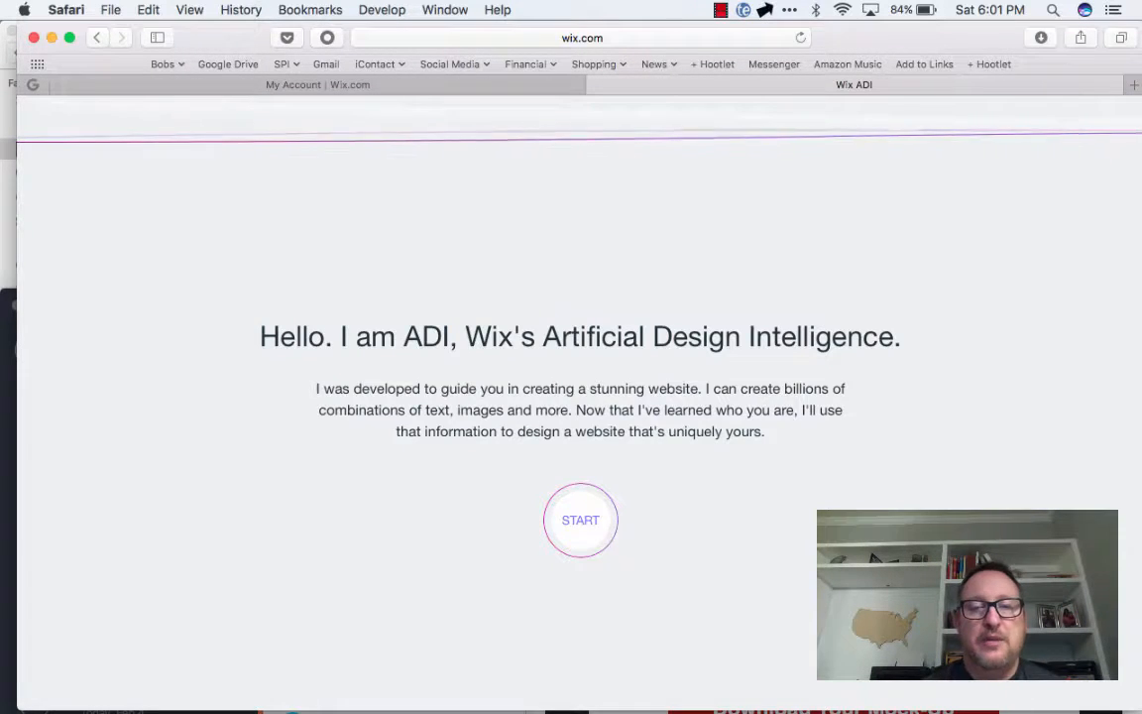
Start the ADI design process, choose the Hi Rise design, and have the homepage created
left_click(580, 521)
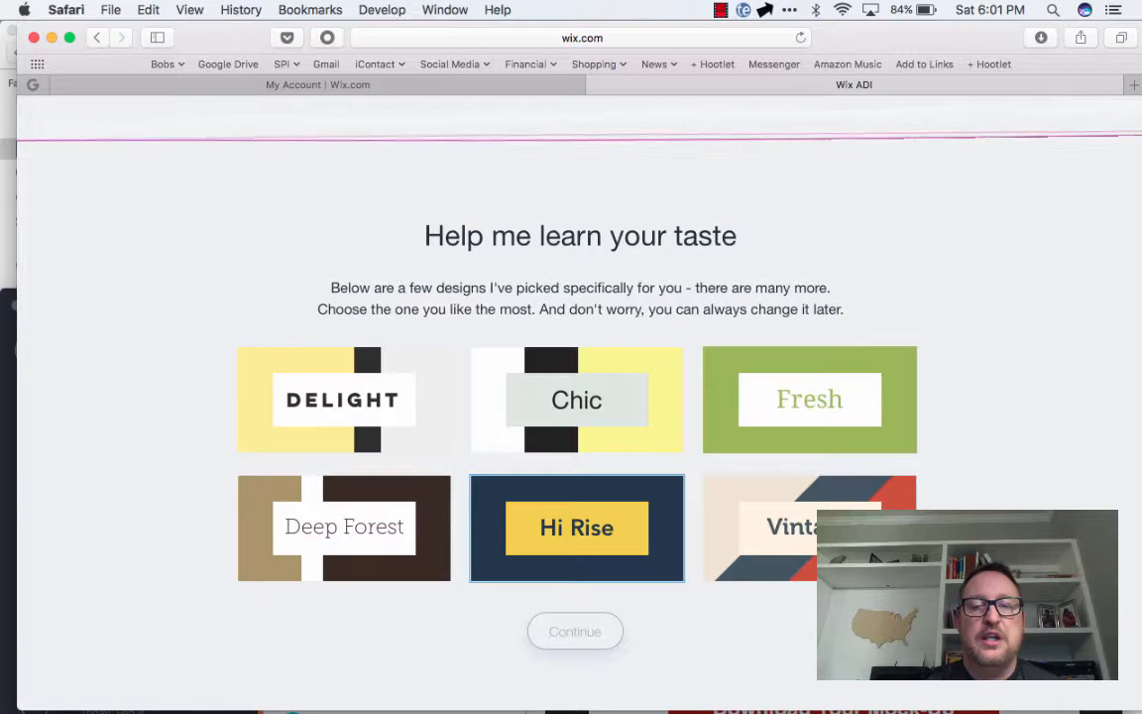
left_click(578, 525)
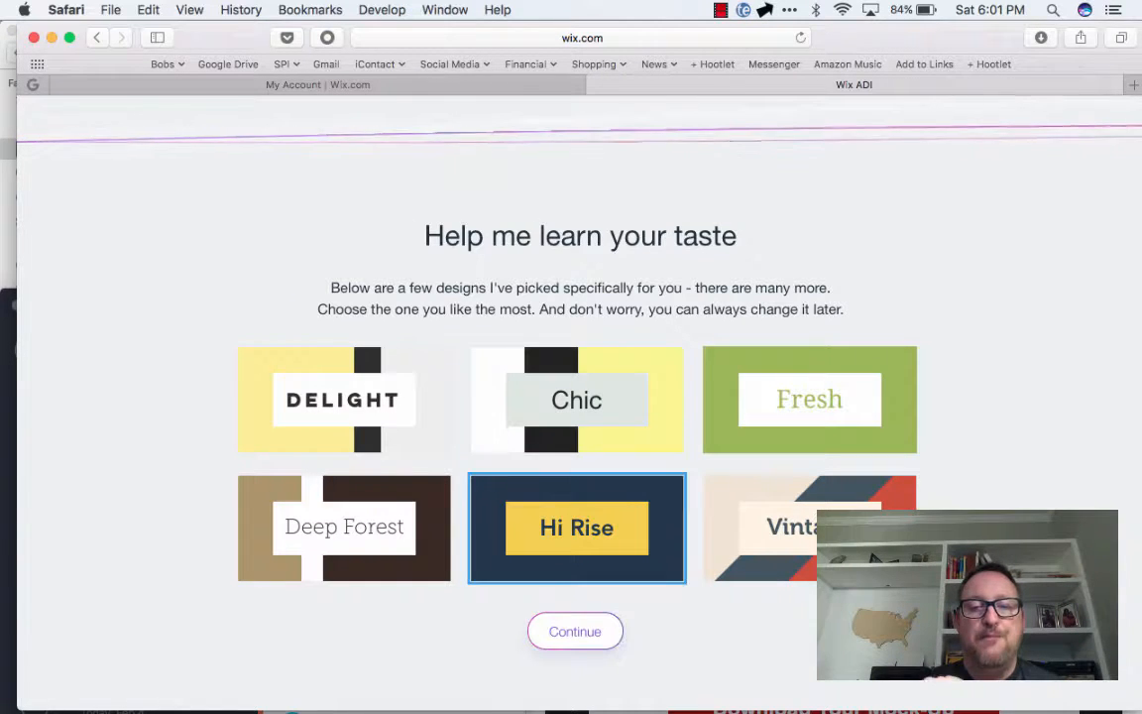
left_click(575, 631)
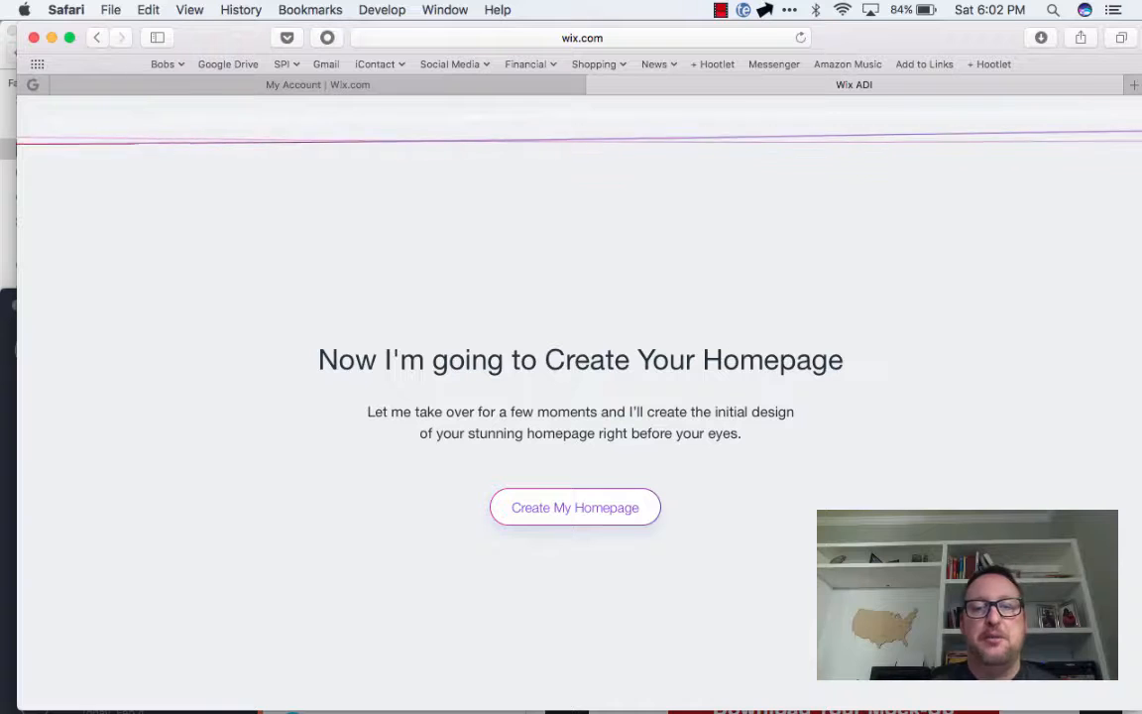
left_click(575, 506)
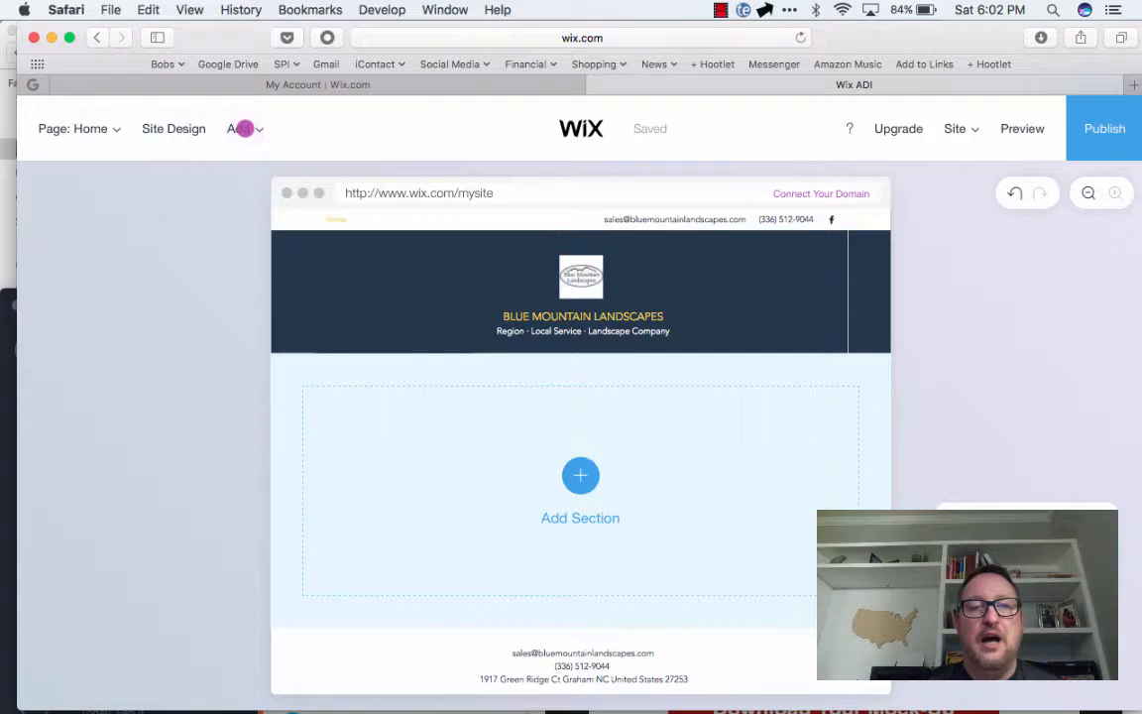
left_click(243, 128)
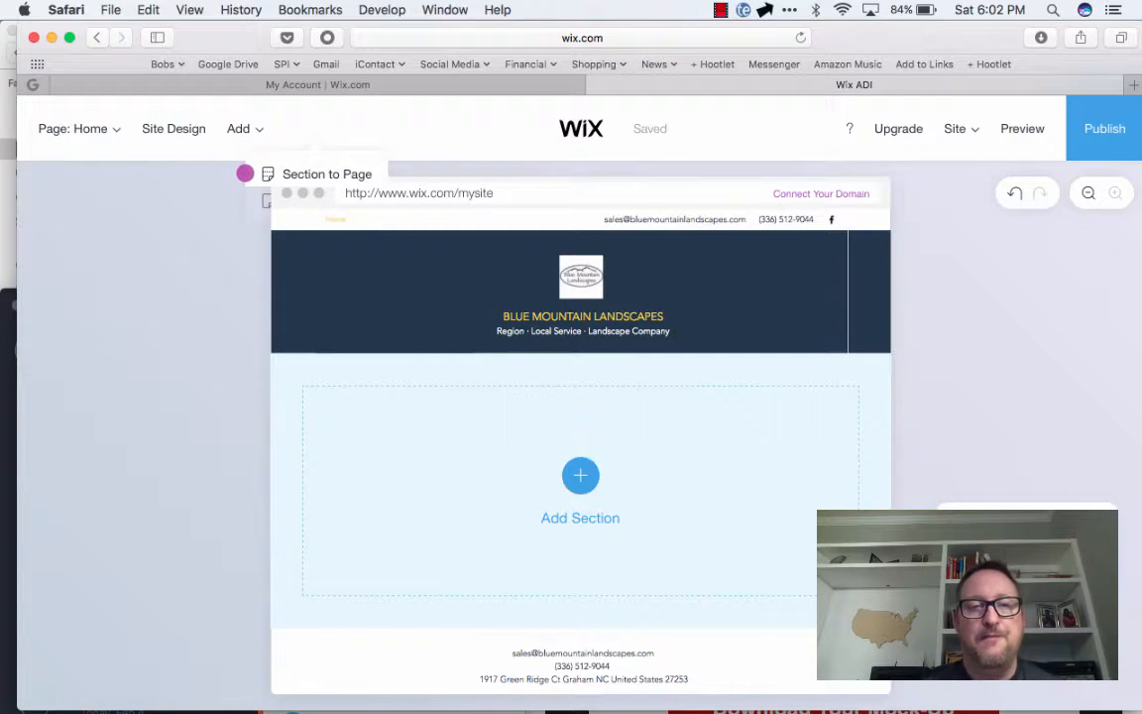
left_click(245, 173)
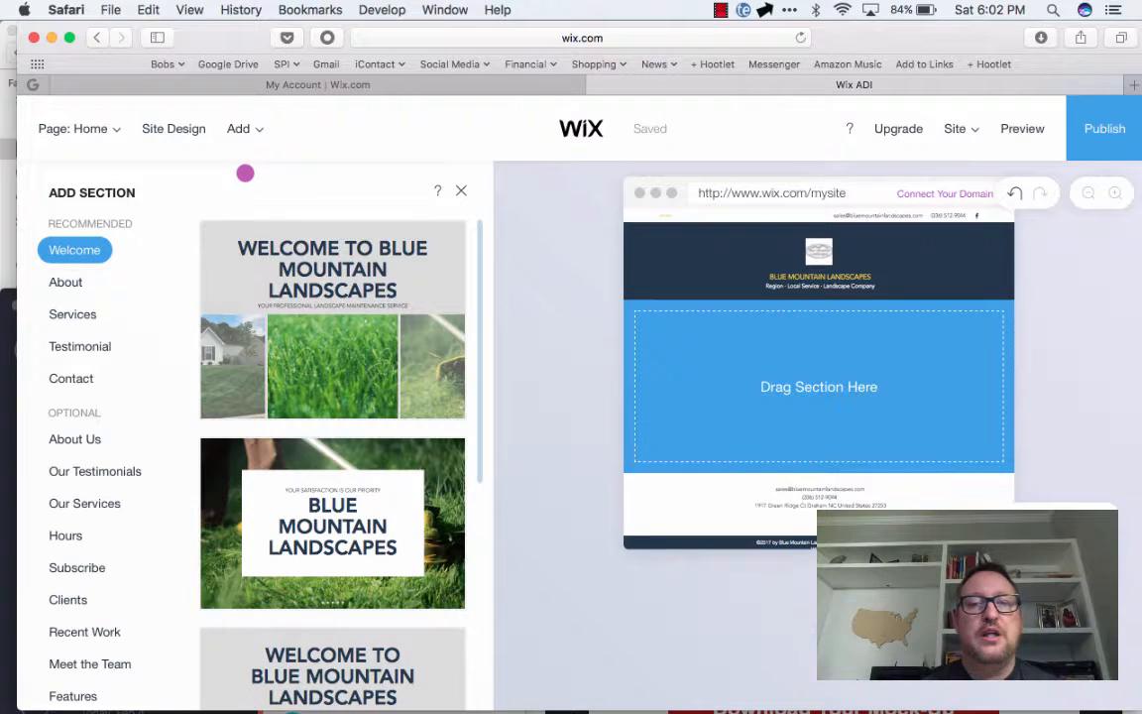
scroll(245, 173, "down", 5)
left_click(332, 585)
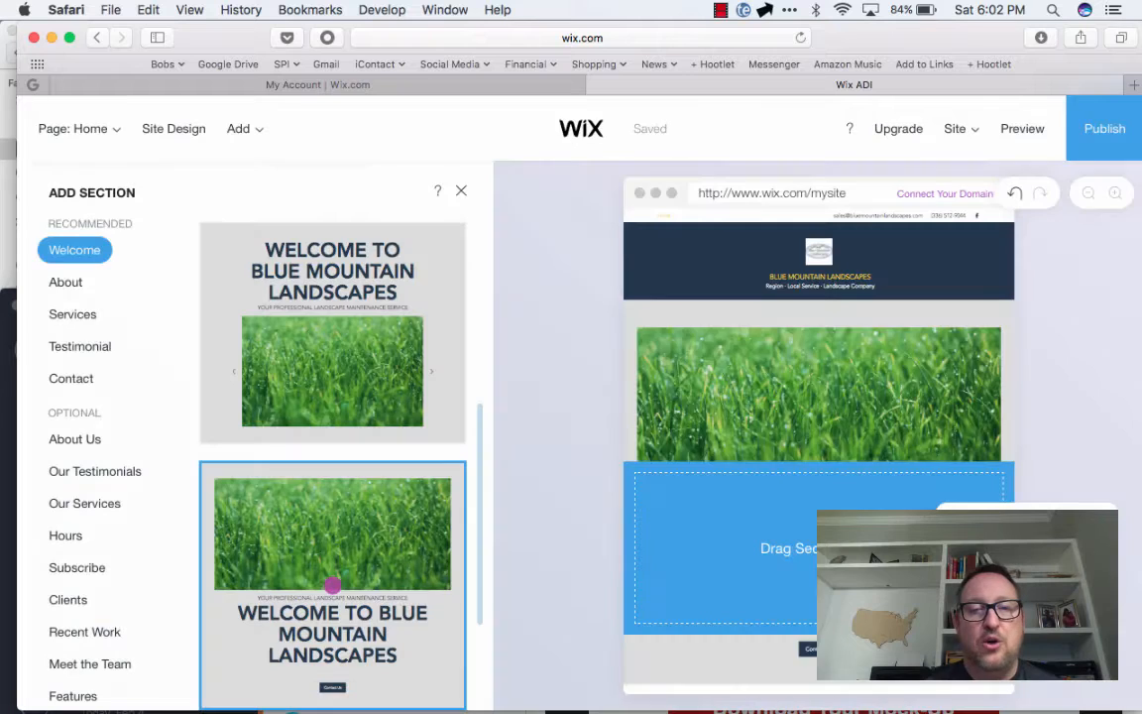
left_click(65, 282)
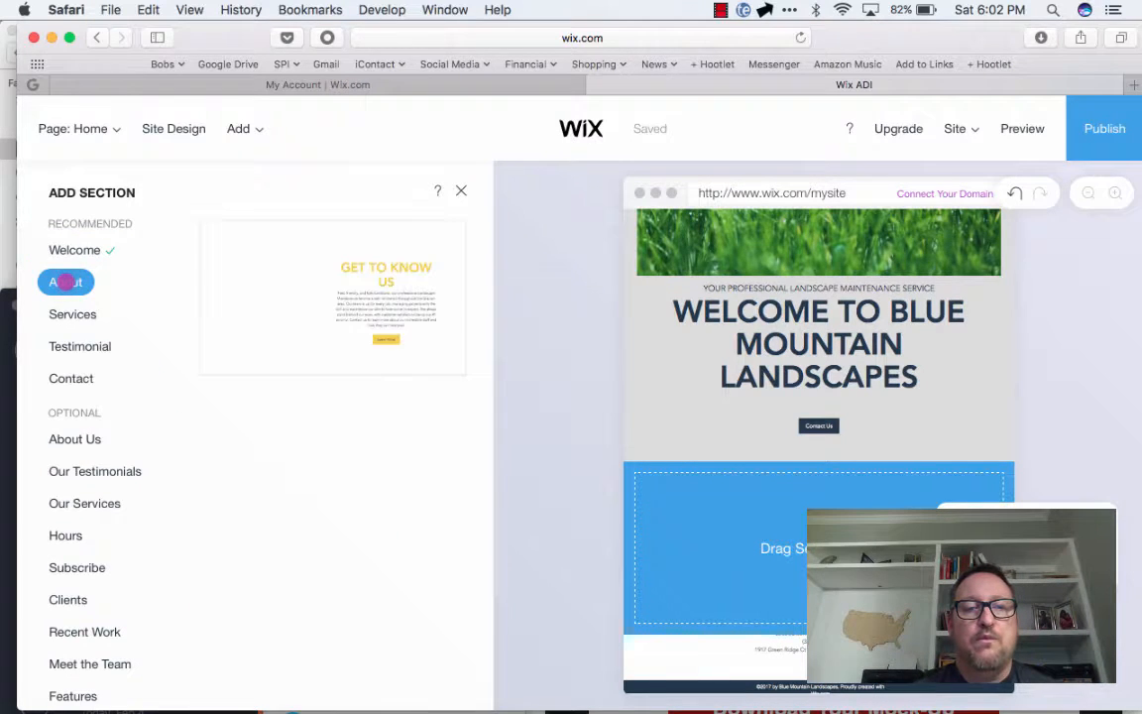
scroll(241, 533, "down", 5)
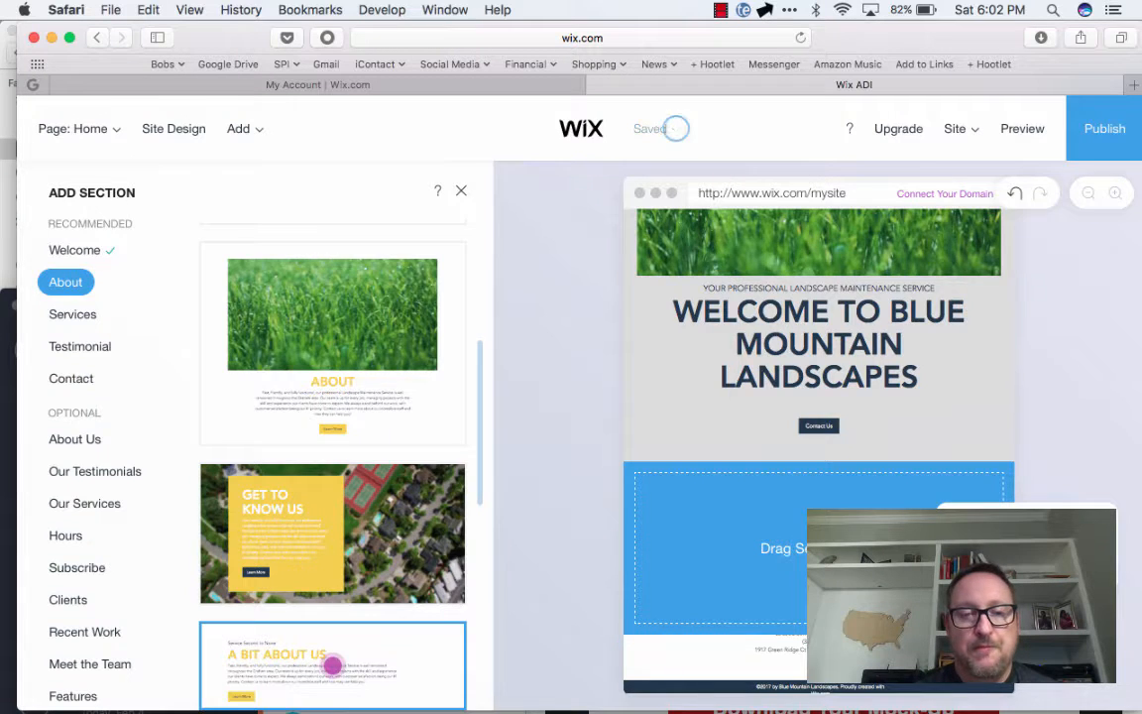
left_click(332, 666)
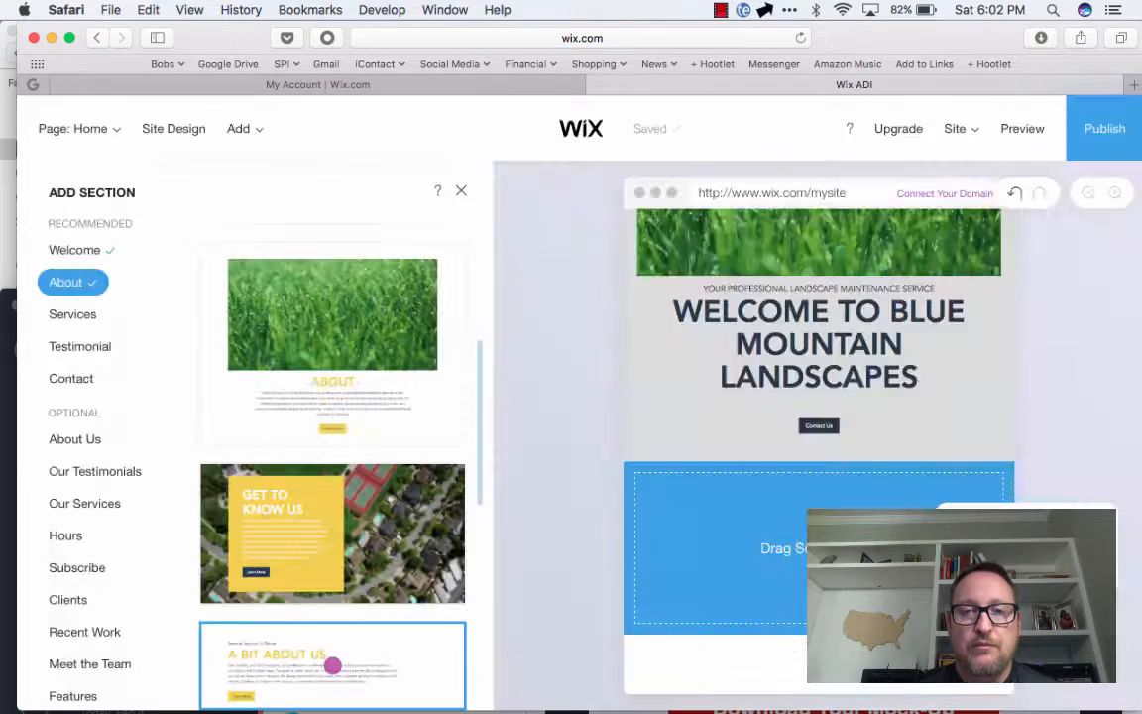
left_click(73, 314)
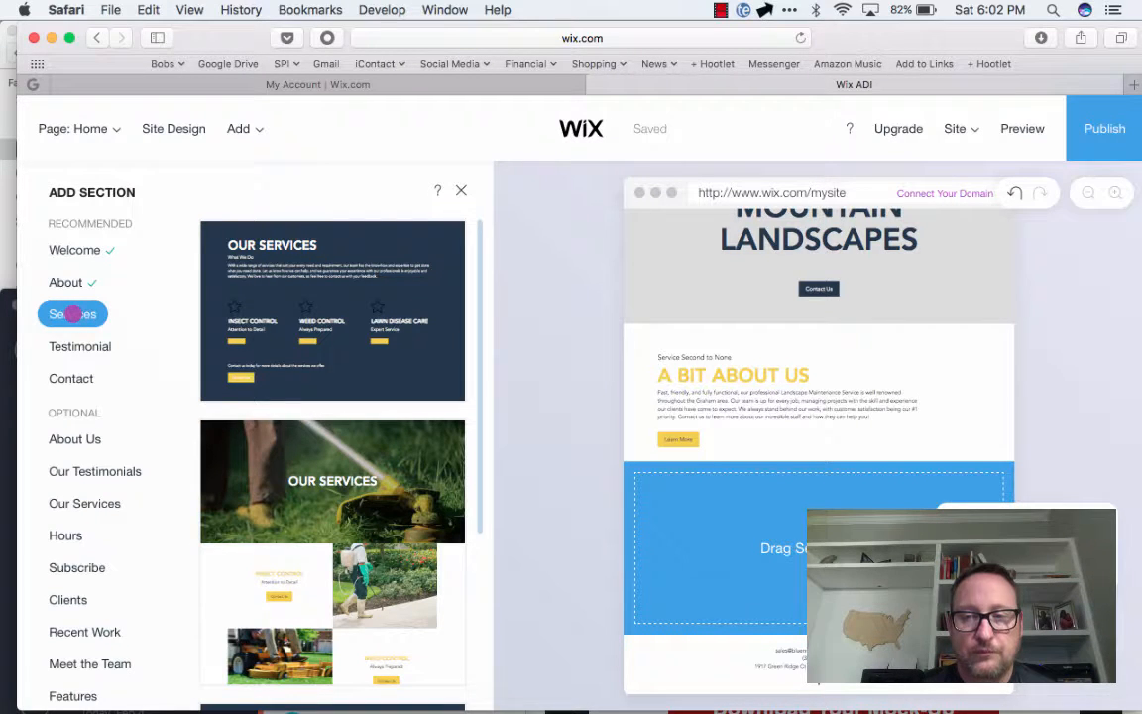
Add a Services section with yellow cards beside photos and a Testimonial section with a full-width client photo to the homepage
scroll(332, 576, "down", 3)
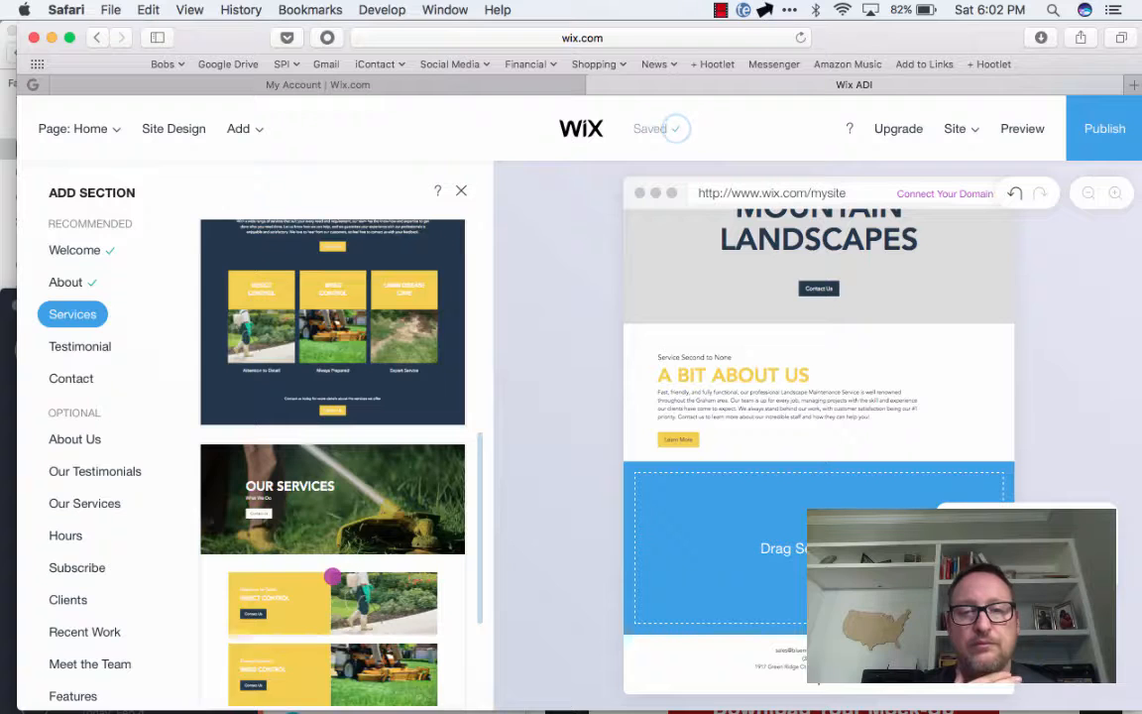
left_click(332, 575)
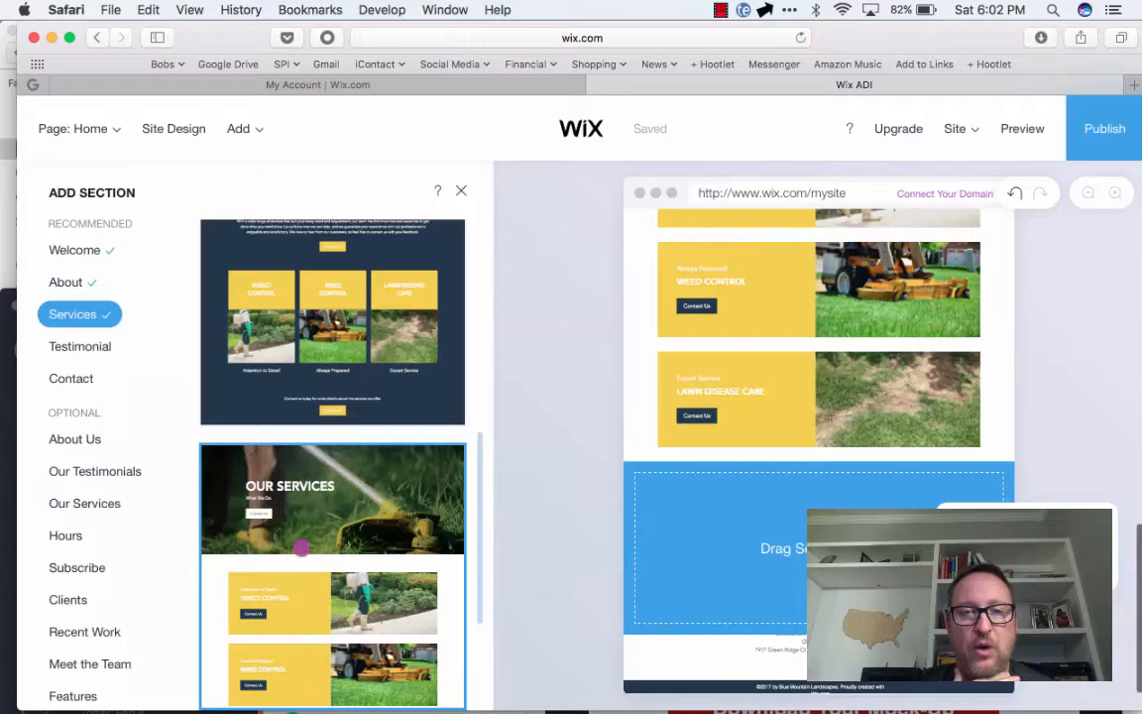
left_click(81, 346)
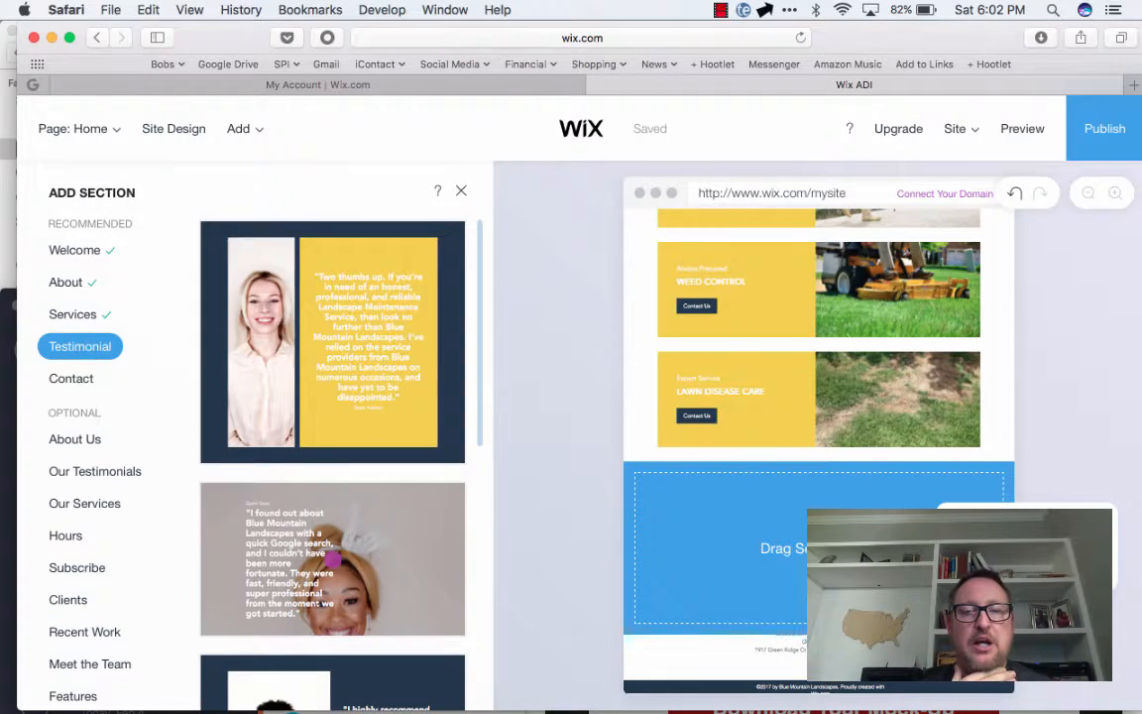
left_click(332, 560)
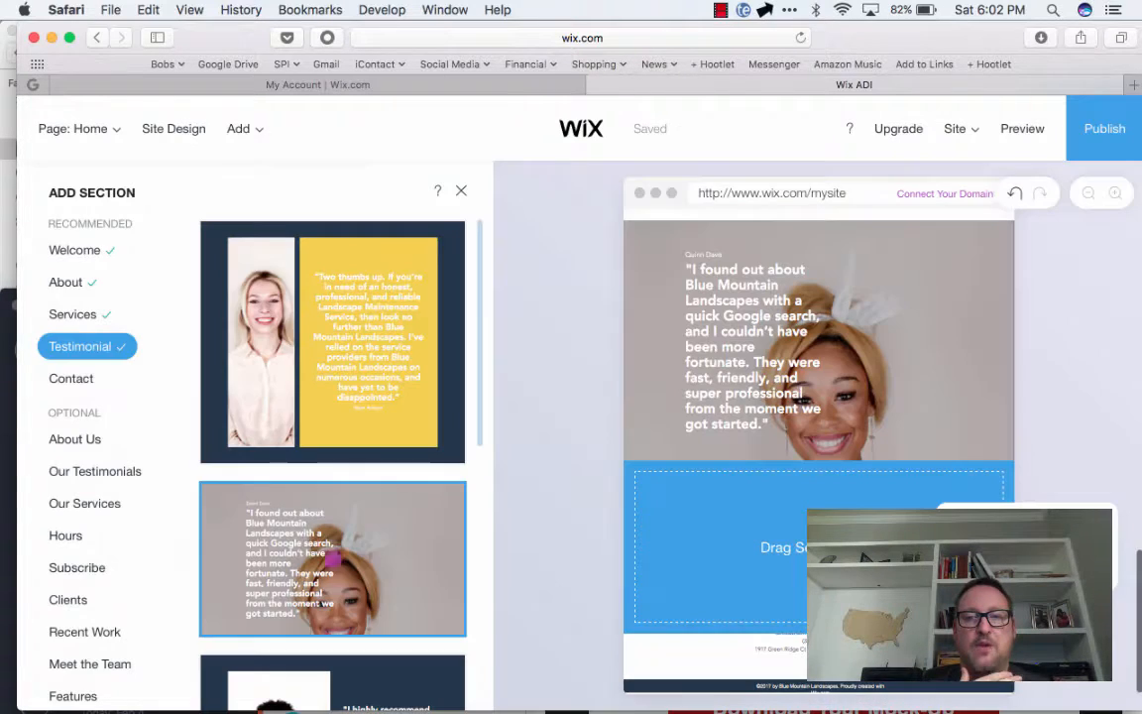
Add the Contact section layout with a centered heading, short intro text and full-width form
left_click(72, 377)
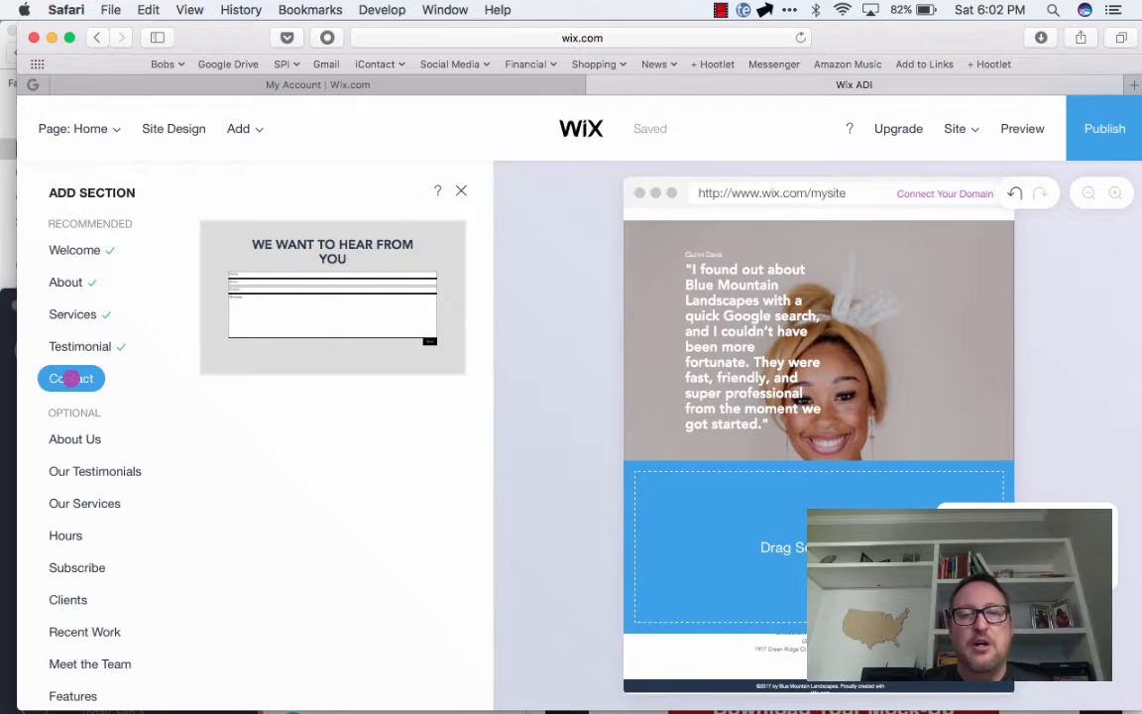
scroll(332, 623, "down", 3)
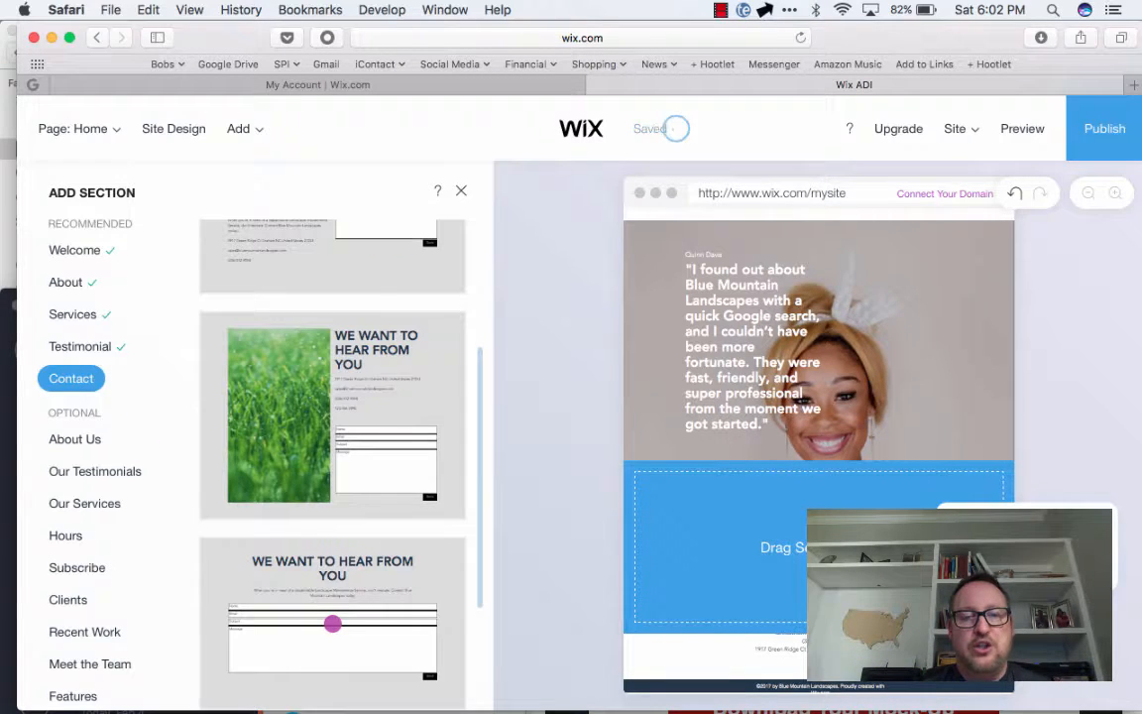
left_click(332, 623)
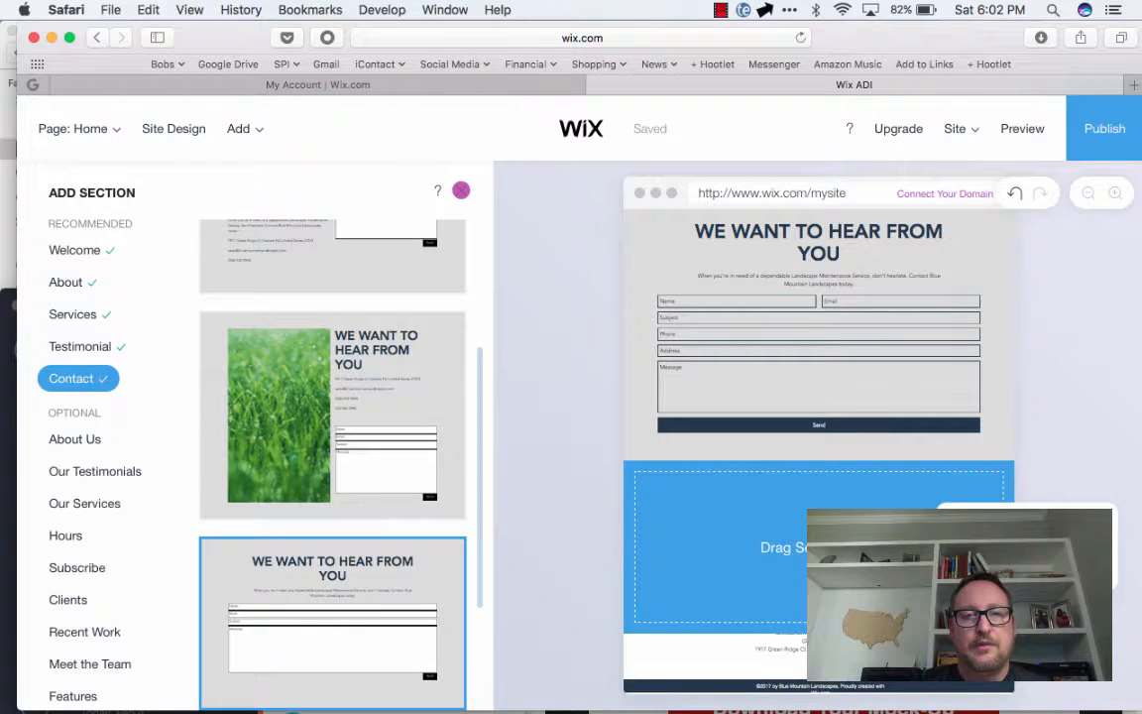
Close the section picker, skip the site preview suggestion, and dismiss the What's Next guide
left_click(461, 190)
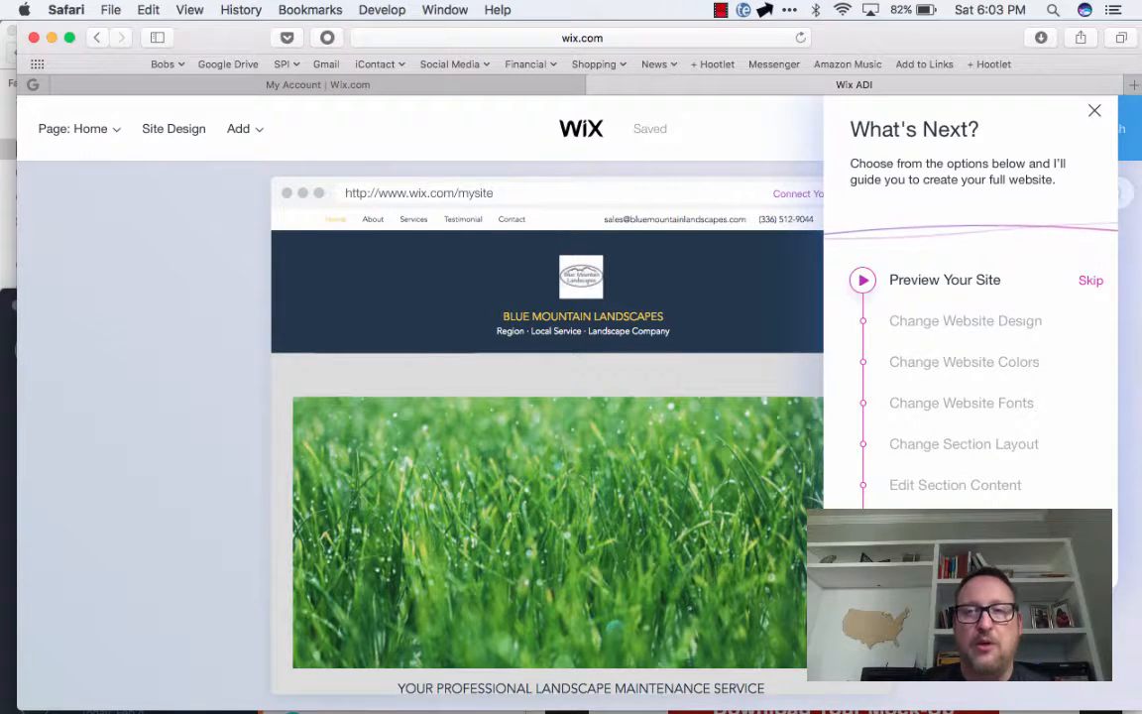
left_click(1091, 281)
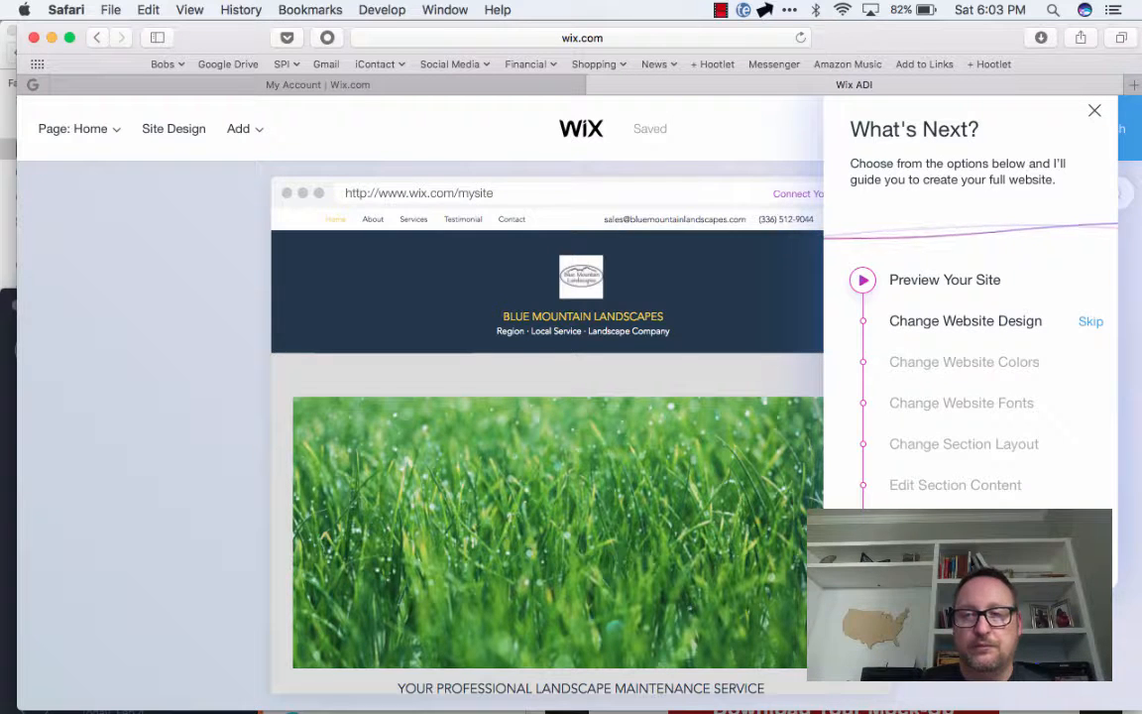
left_click(1094, 111)
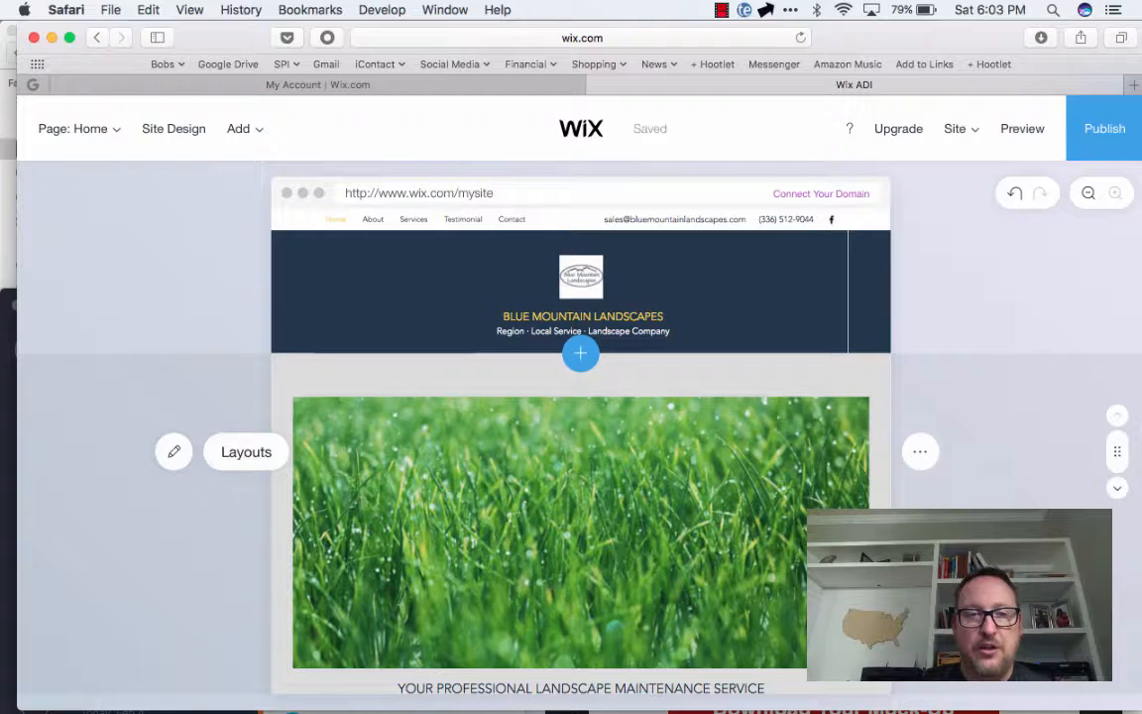
Open the About section's content for editing and change its button text to "Sign up"
scroll(581, 446, "down", 10)
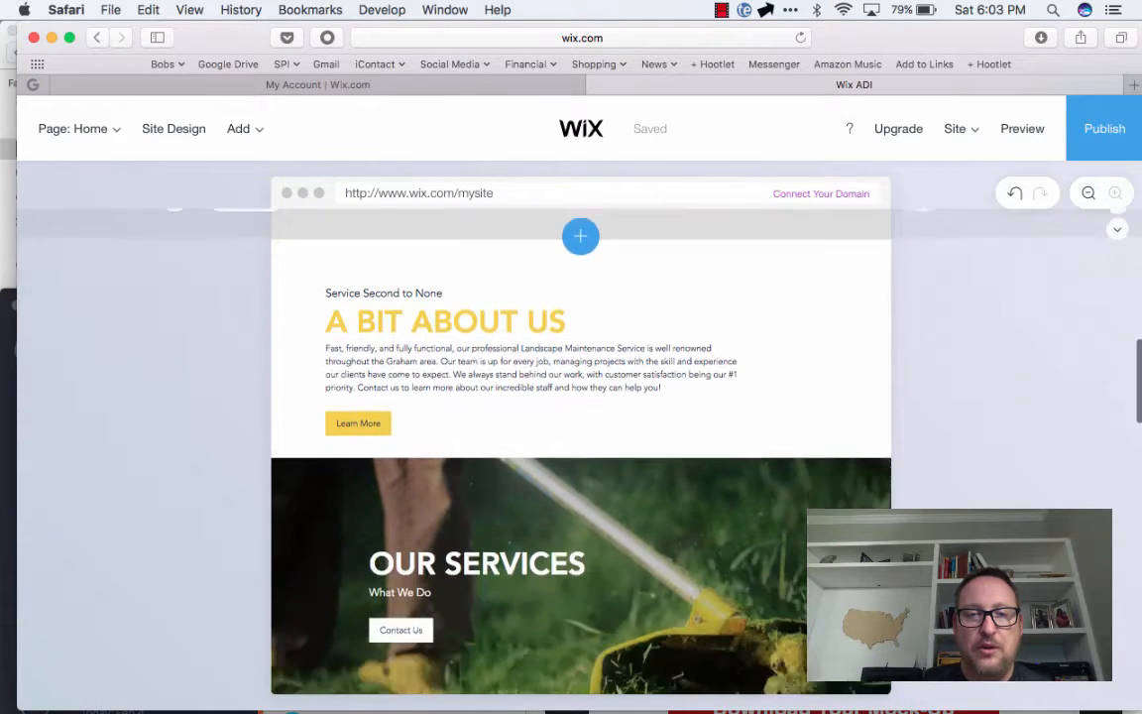
scroll(581, 446, "down", 1)
left_click(531, 342)
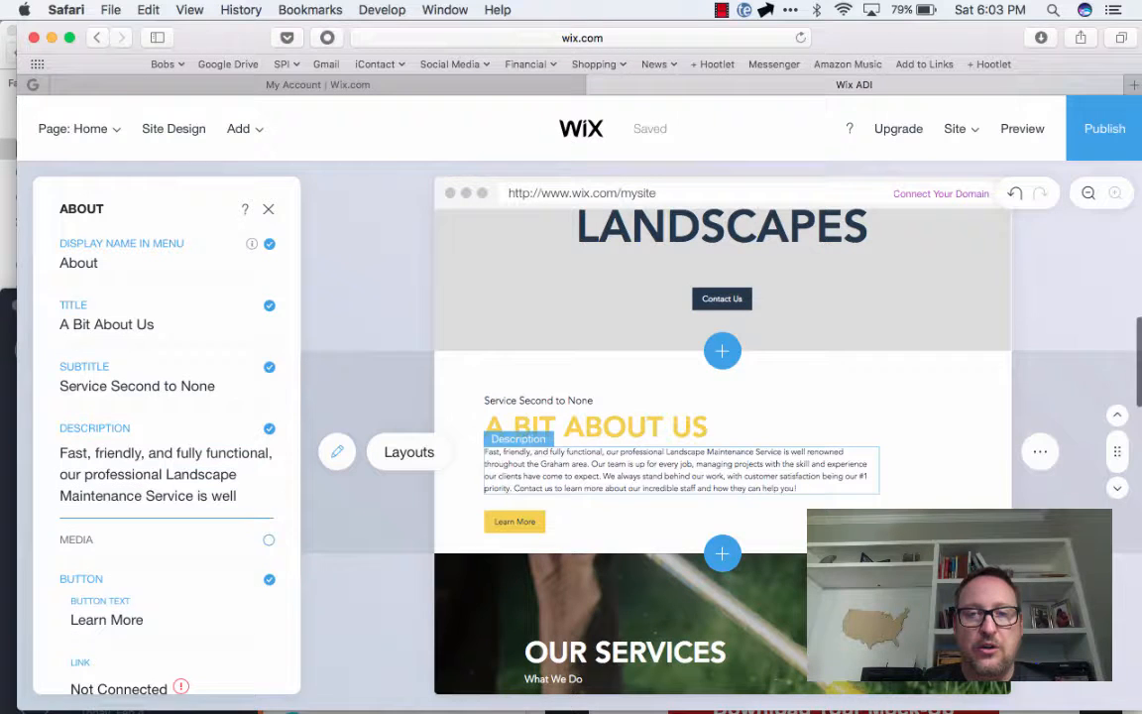
left_click(166, 475)
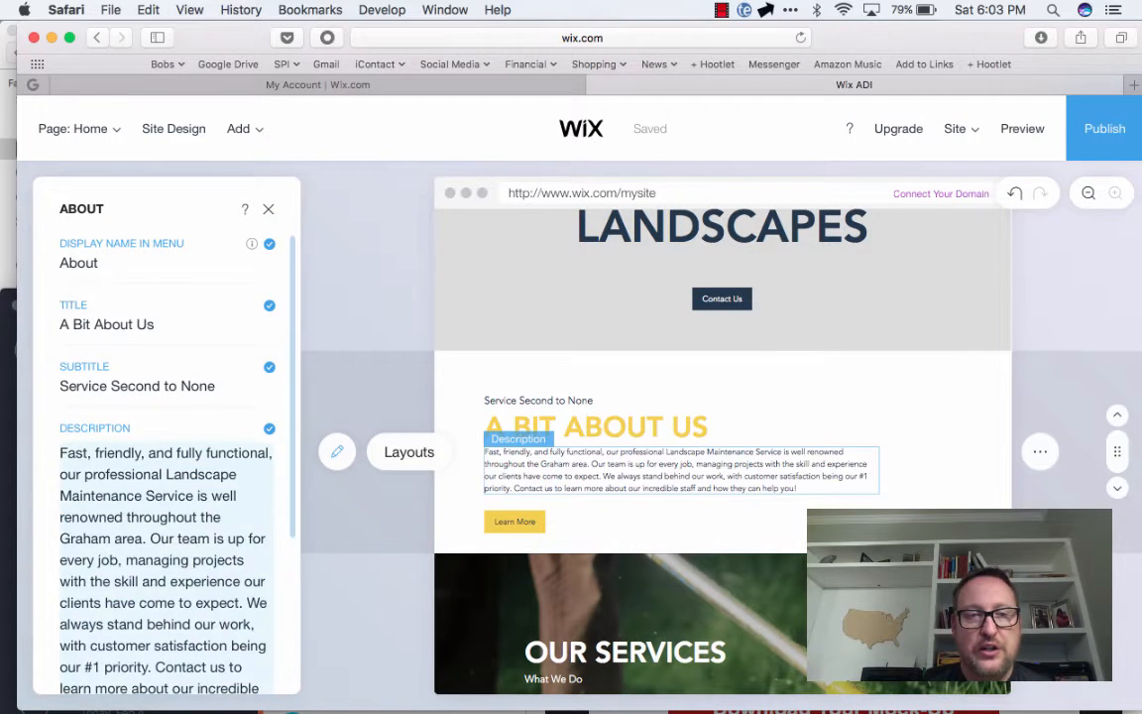
left_click(101, 262)
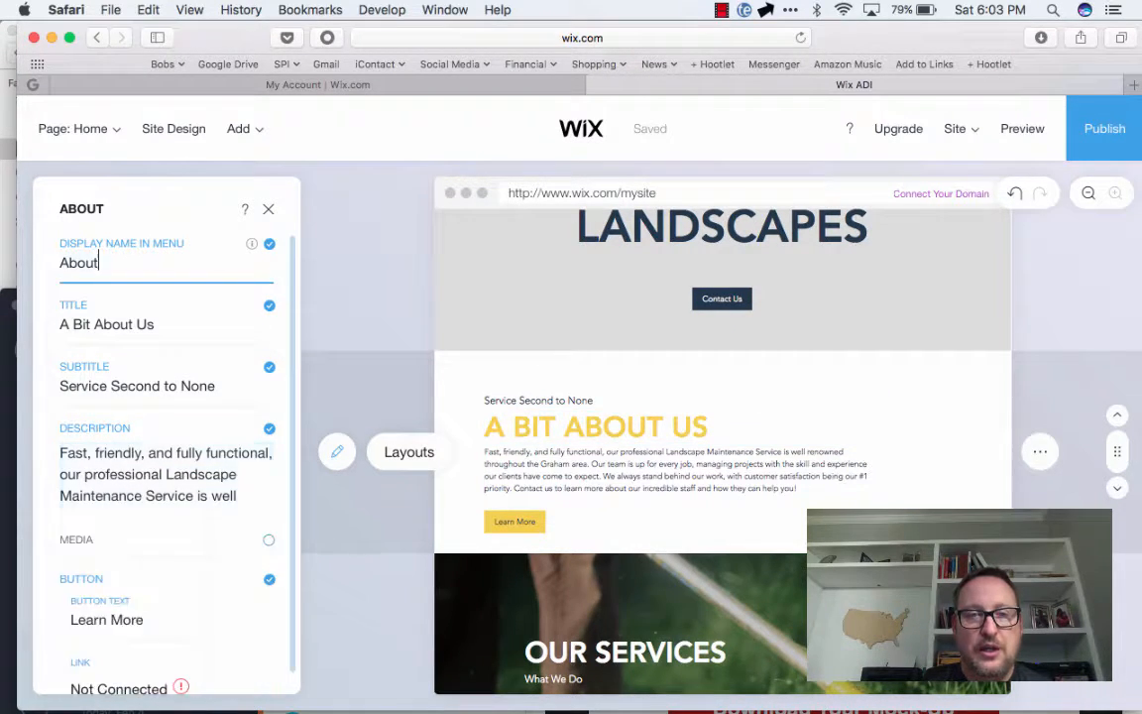
left_click(107, 324)
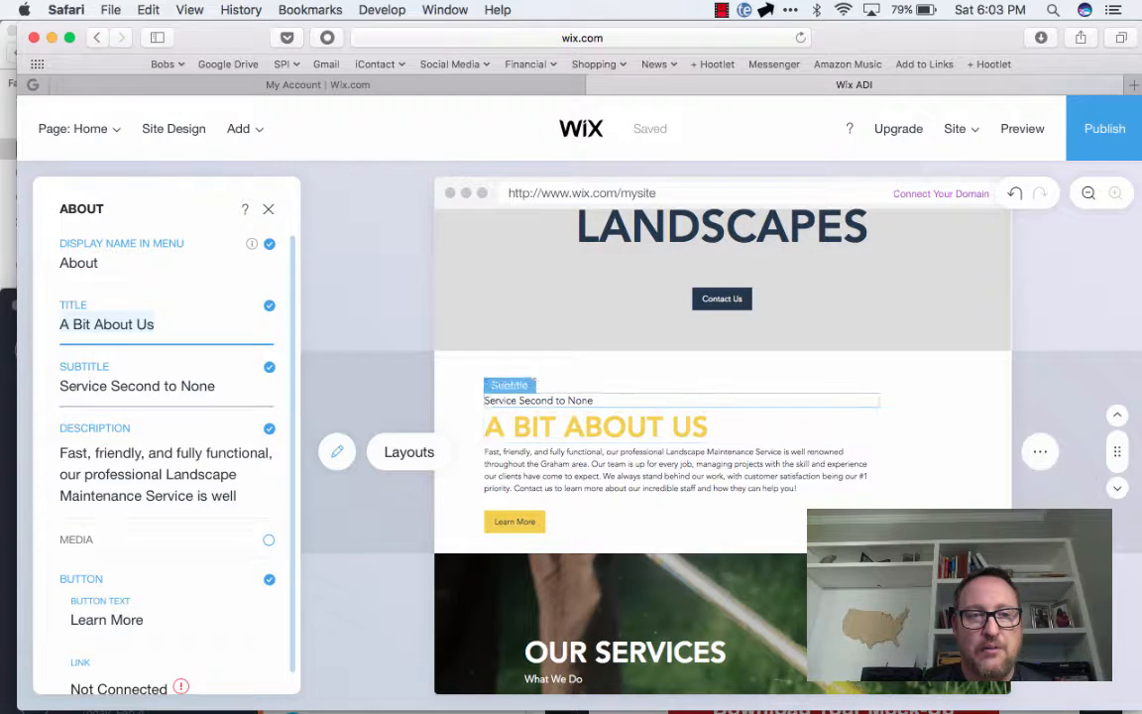
left_click(137, 385)
scroll(149, 456, "down", 1)
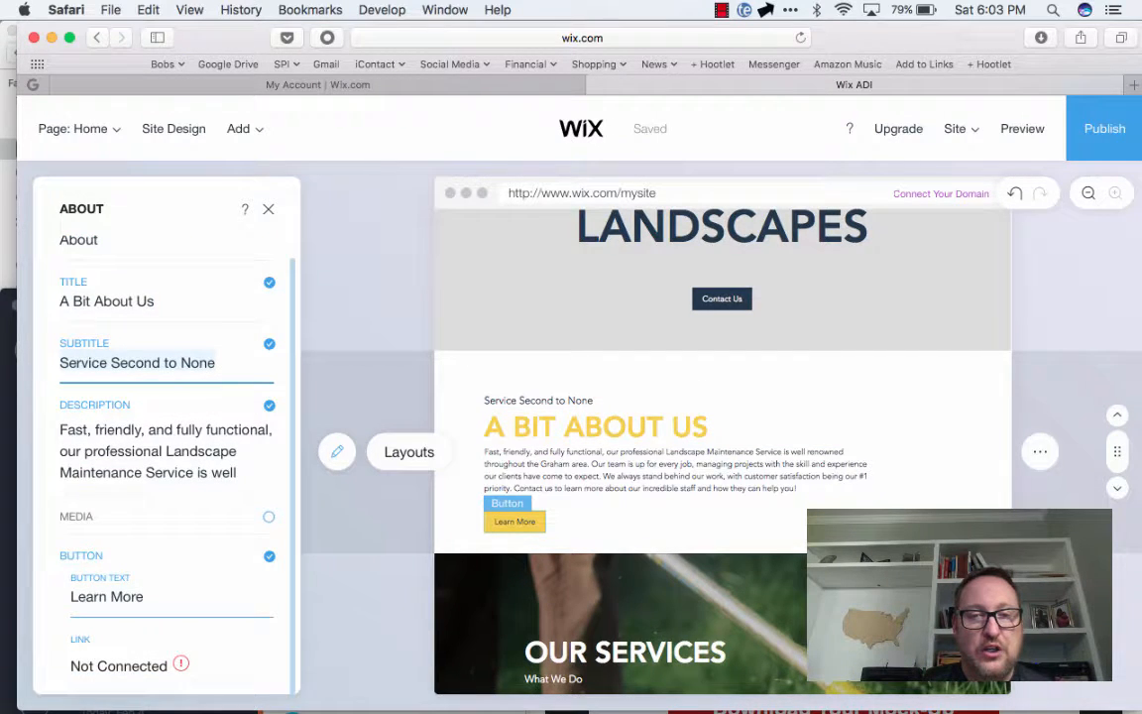
left_click(108, 597)
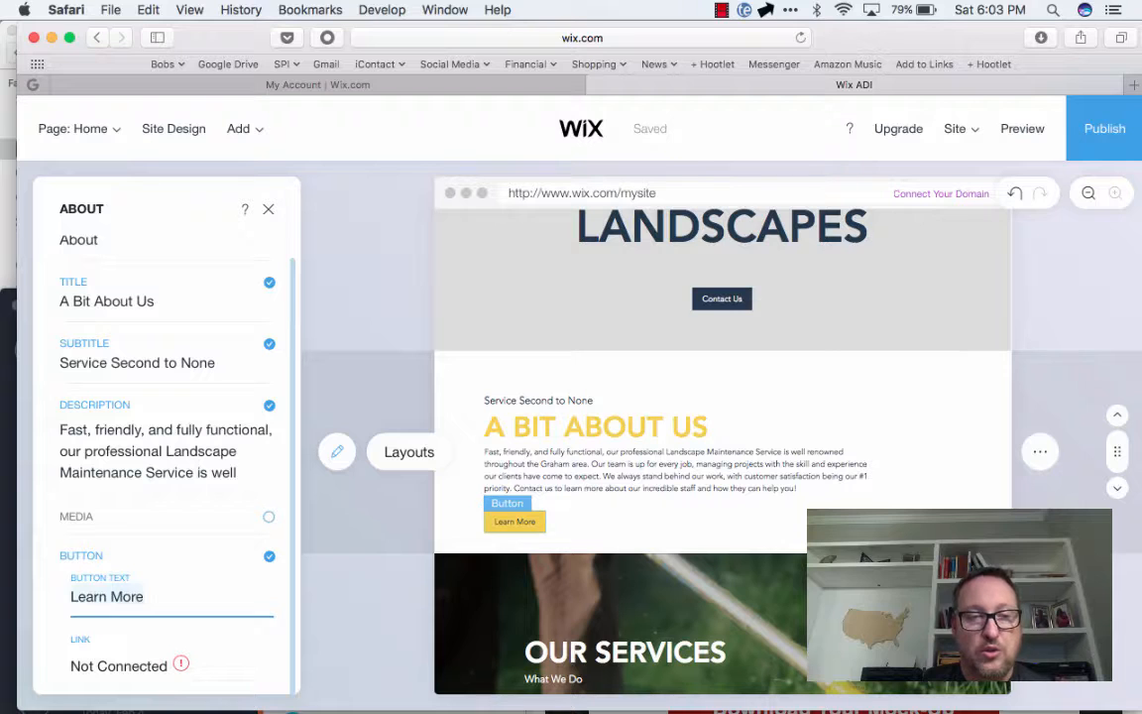
type("Sign up")
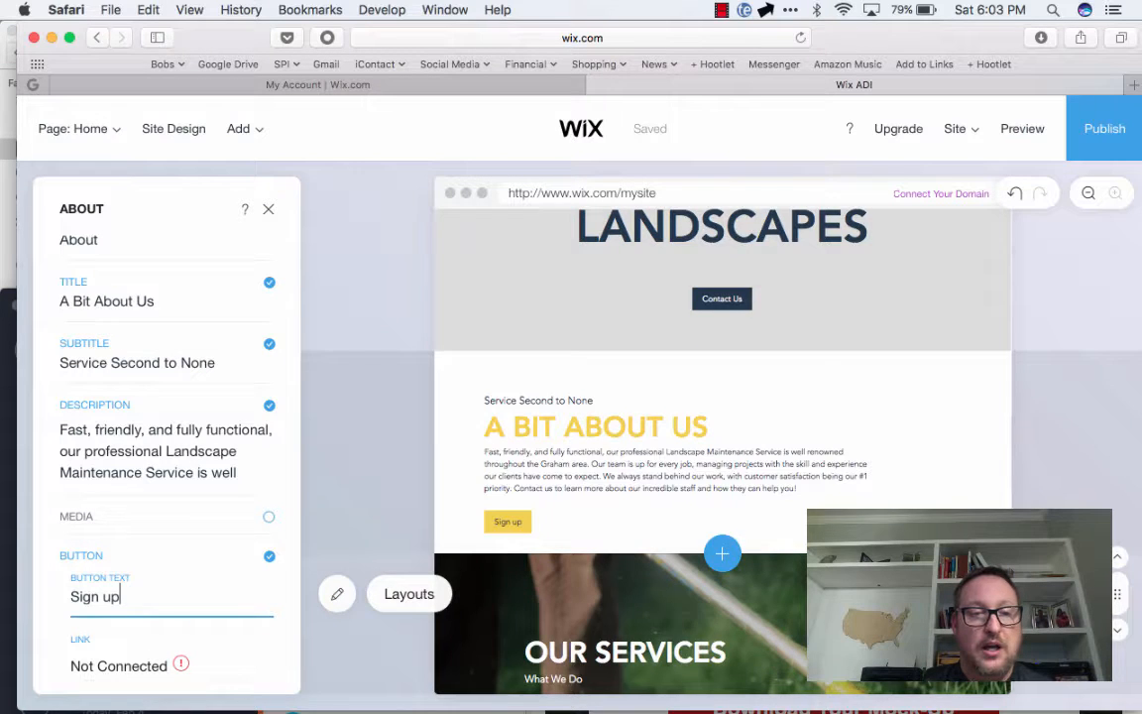
Switch the Our Services header media from image to video, choose the recommended house video, and dismiss the autosave notice
scroll(635, 595, "down", 5)
left_click(634, 585)
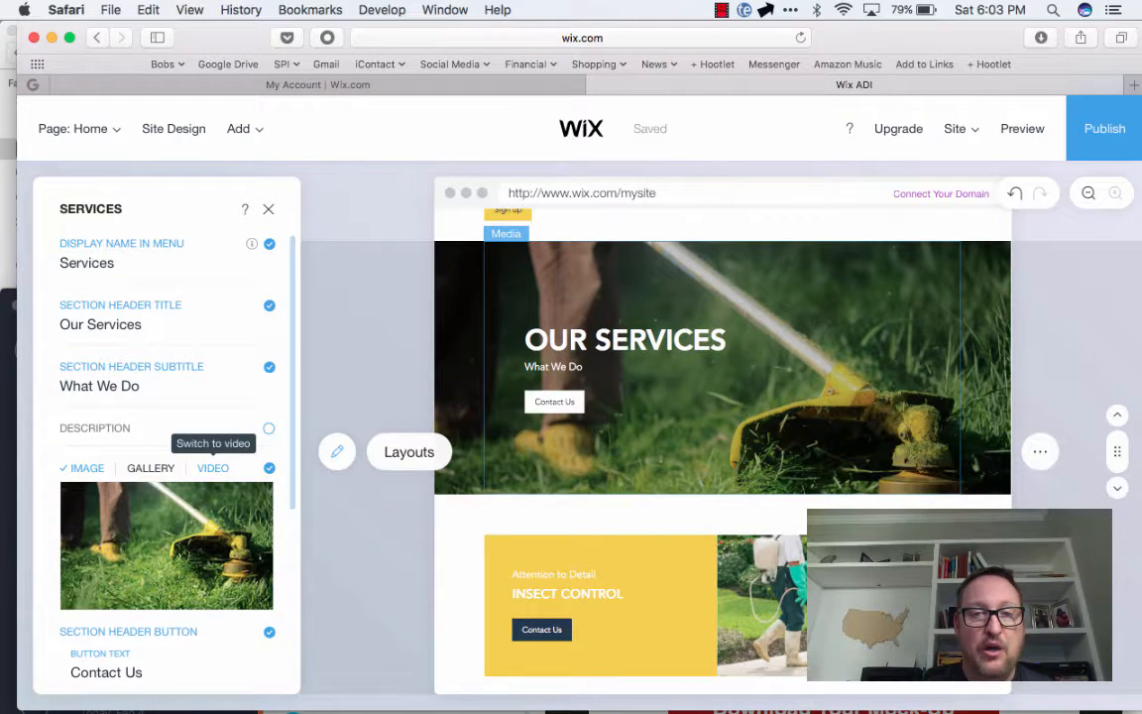
left_click(212, 468)
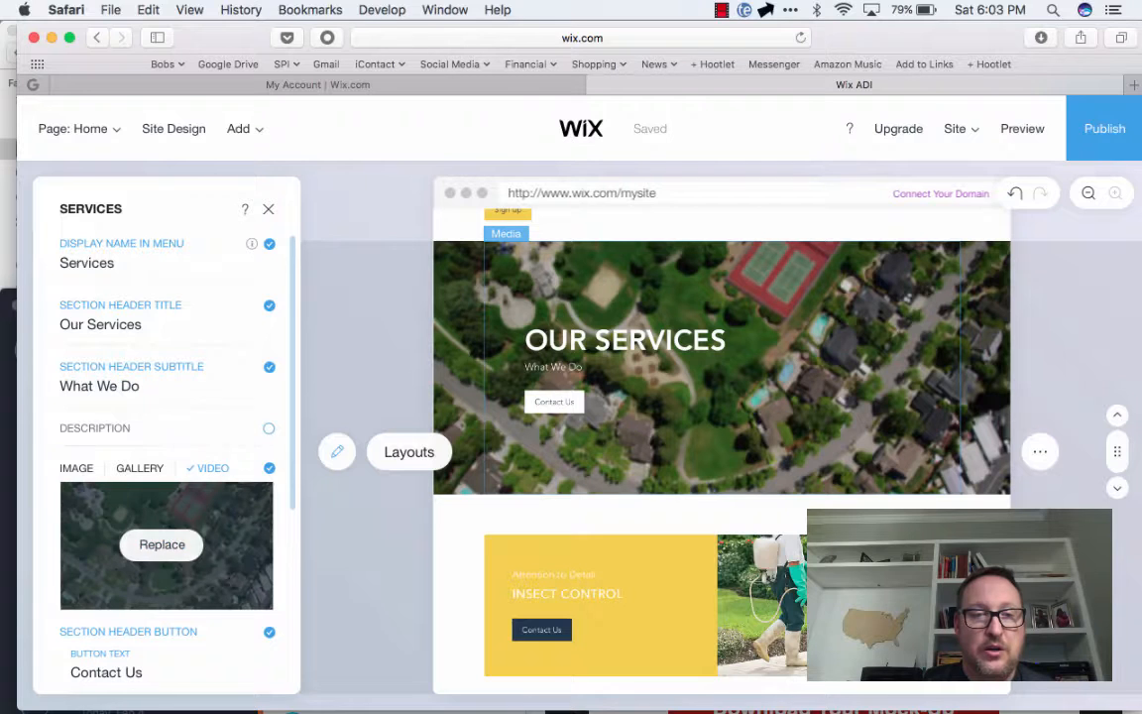
left_click(162, 544)
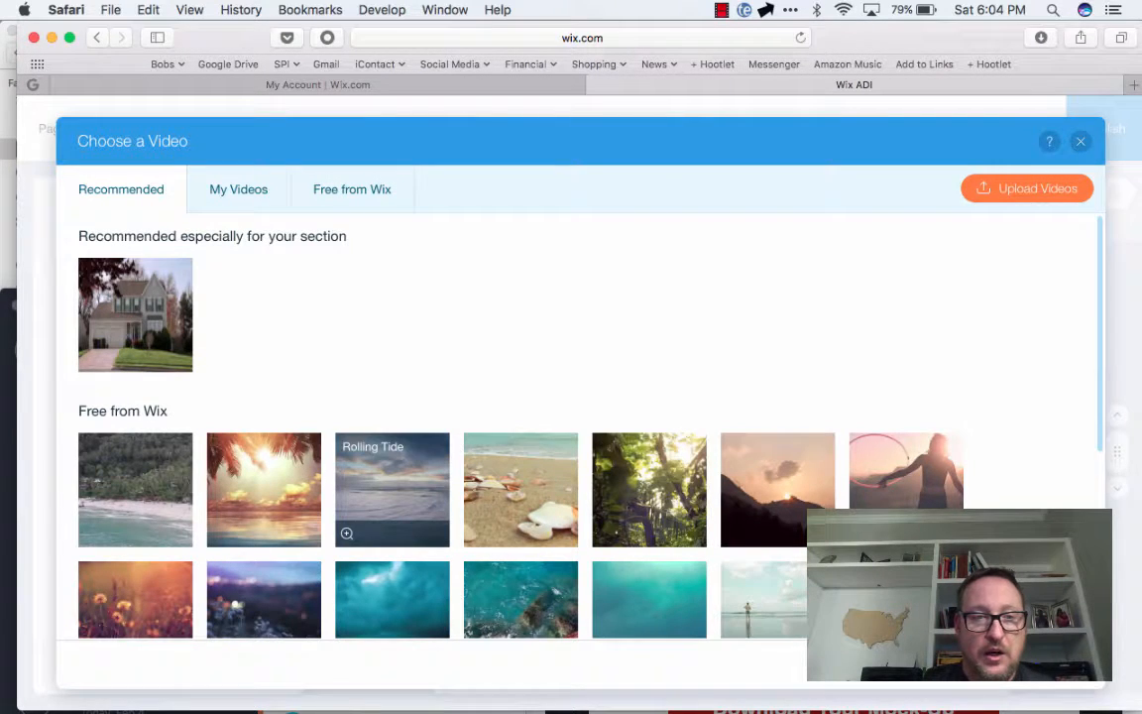
scroll(391, 496, "down", 5)
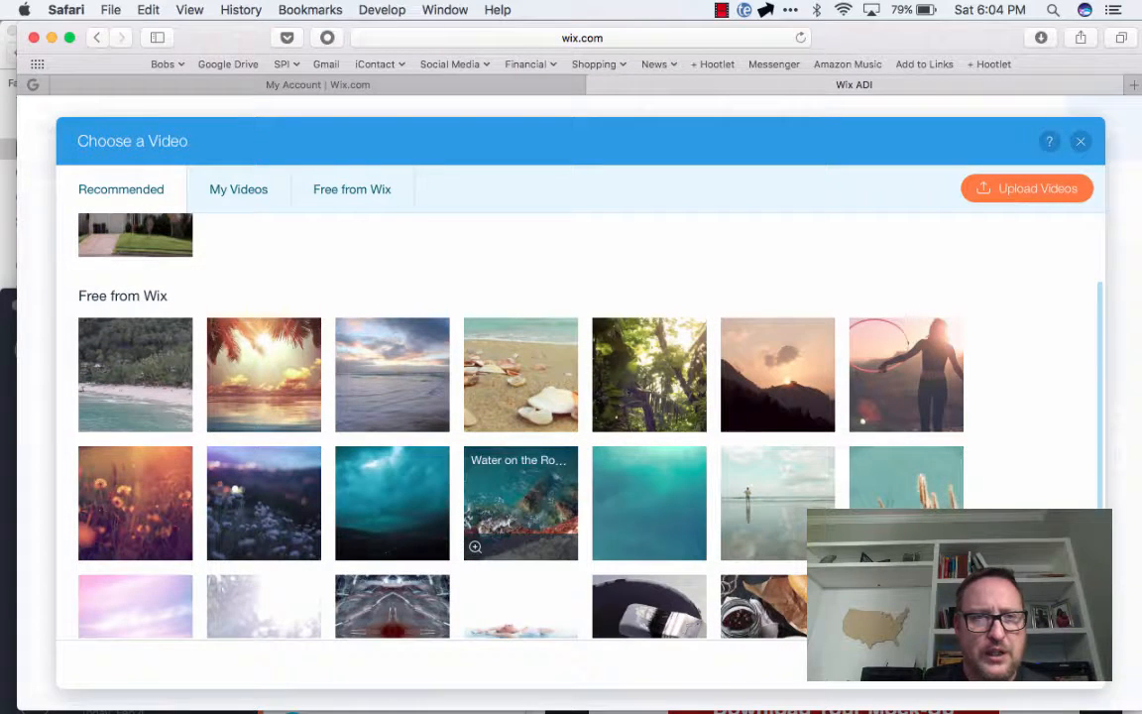
scroll(521, 495, "up", 5)
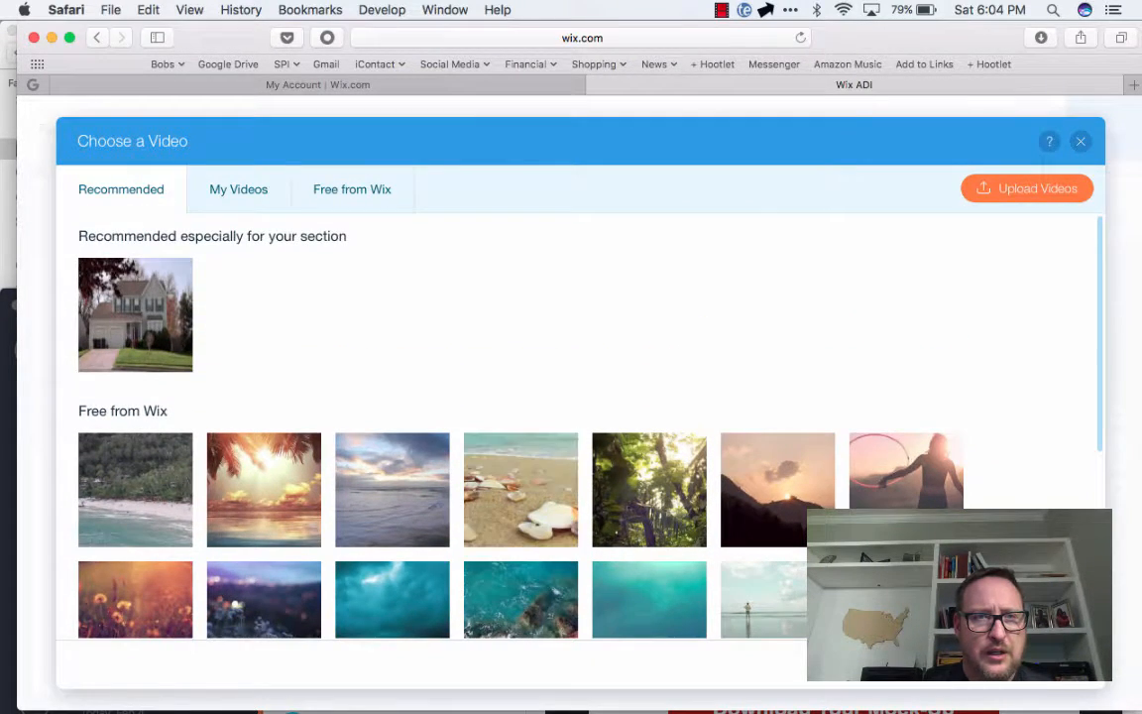
left_click(136, 315)
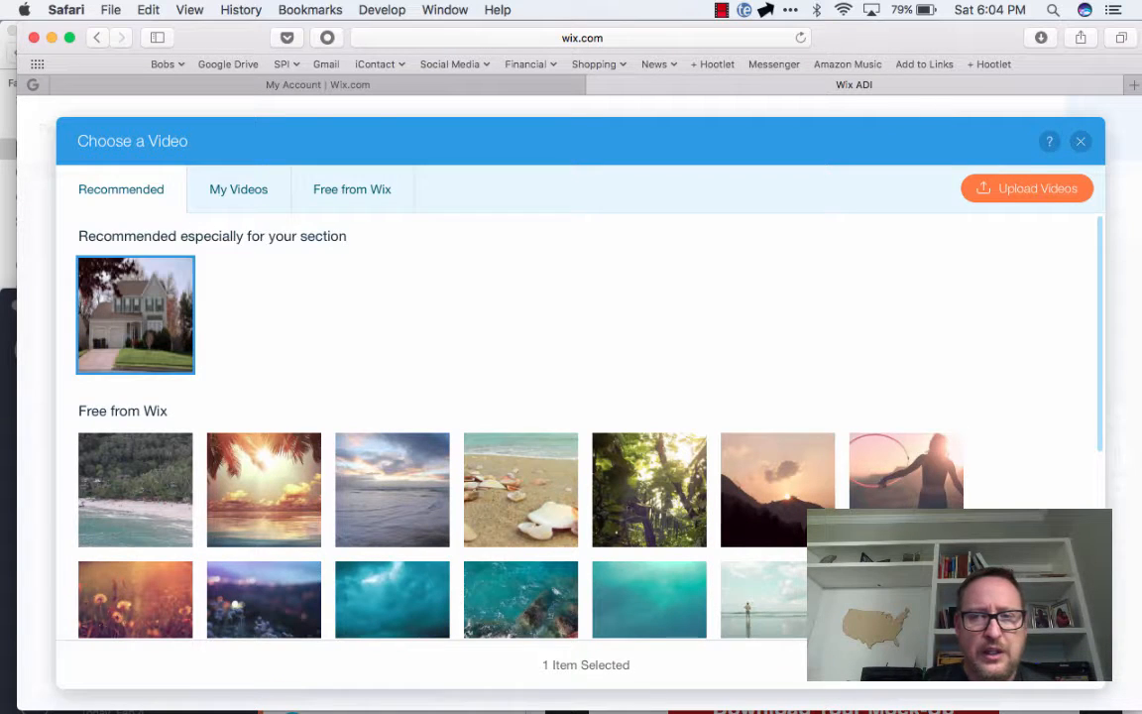
left_click(1029, 666)
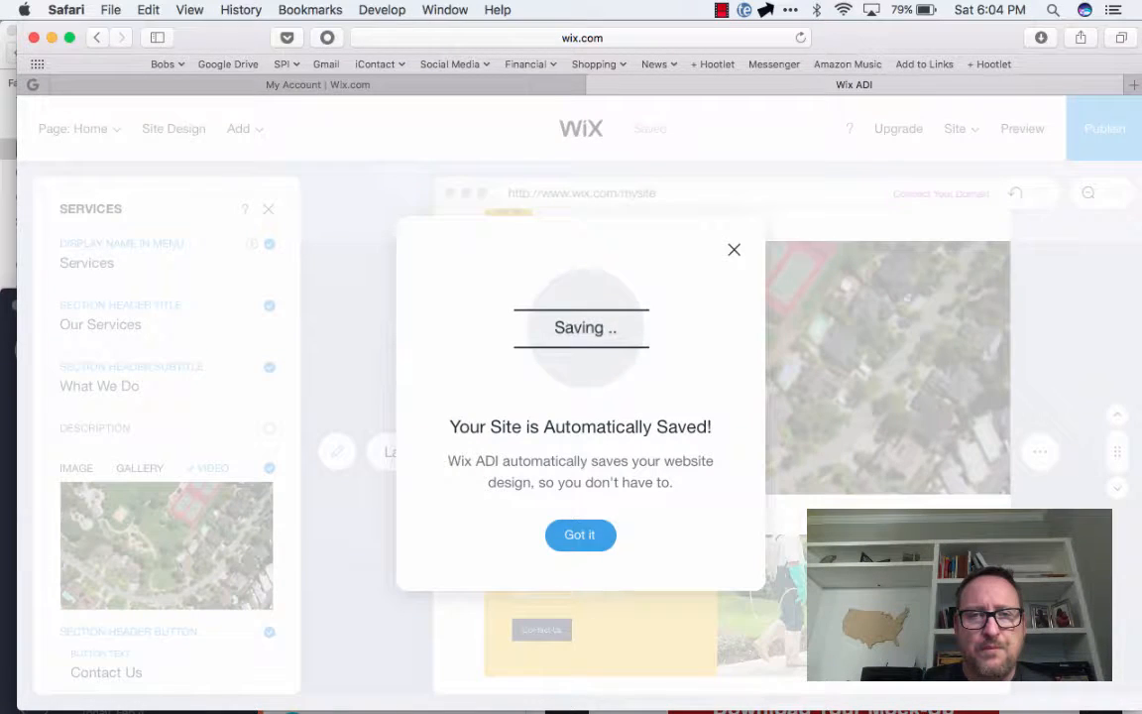
left_click(580, 534)
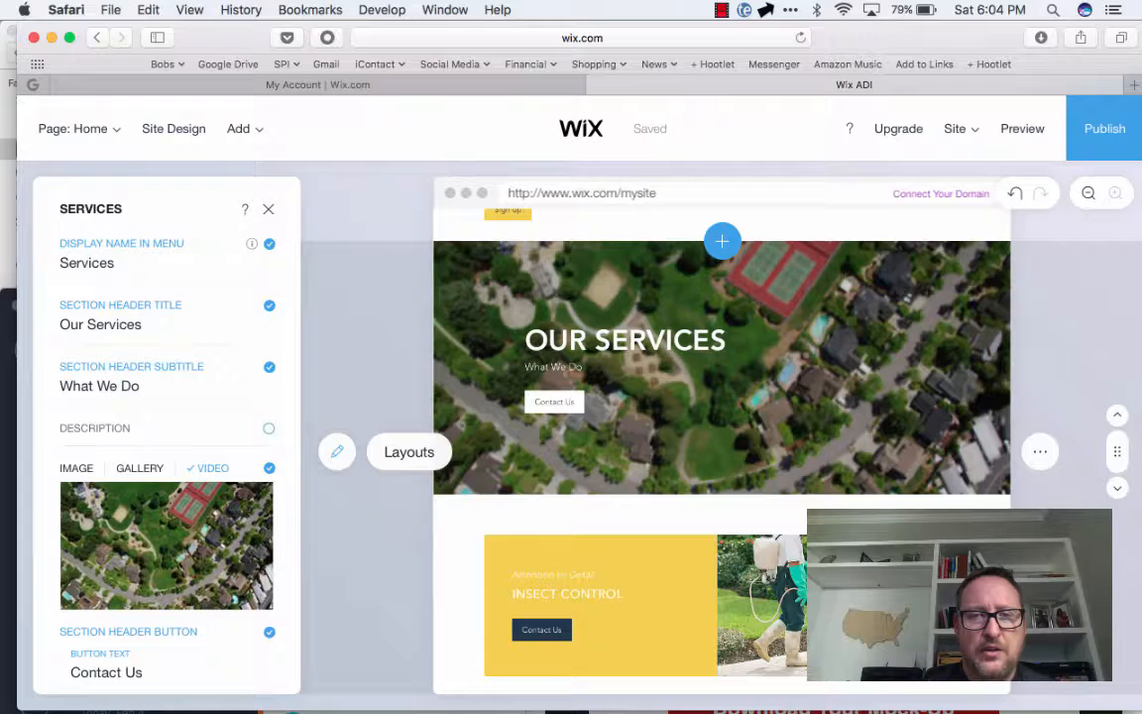
Review the remaining homepage sections down to the contact form, opening the testimonial's client quote for editing along the way
scroll(595, 376, "up", 2)
scroll(721, 446, "down", 10)
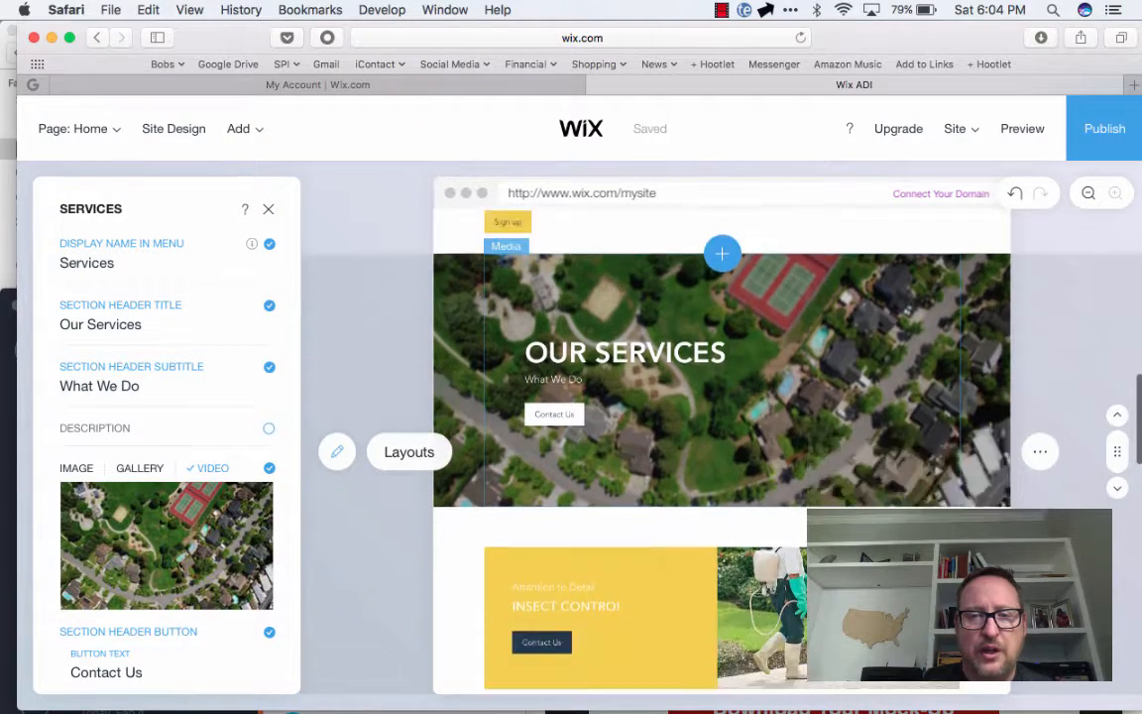
scroll(721, 446, "down", 8)
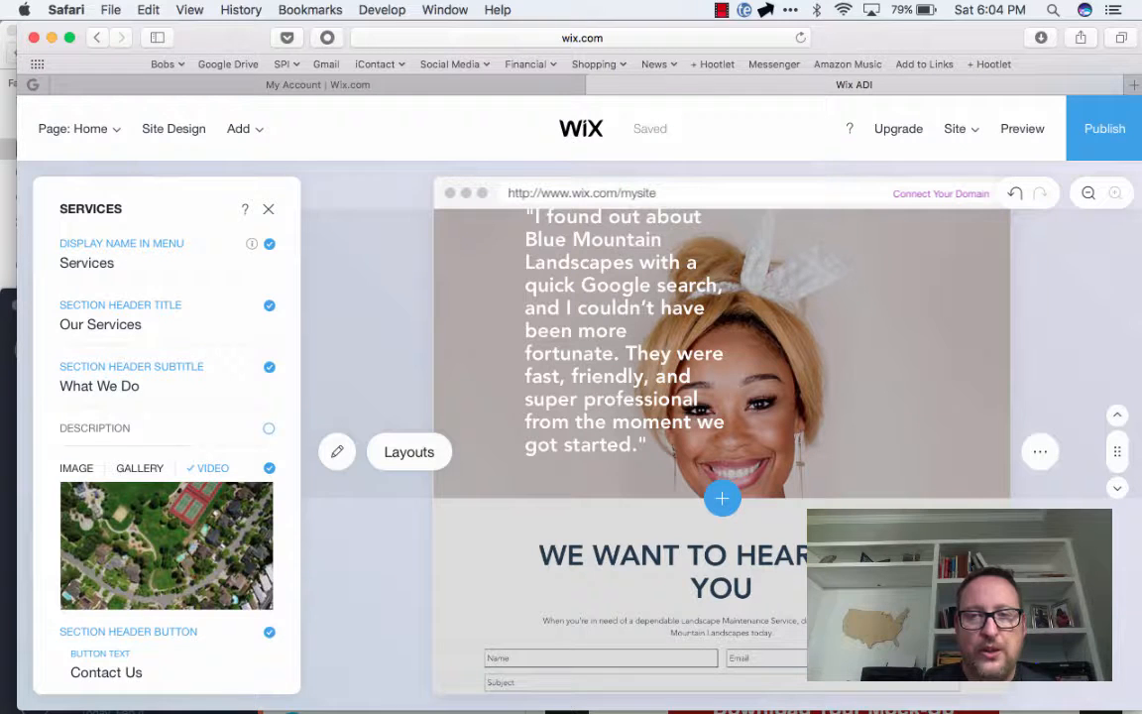
scroll(722, 447, "up", 2)
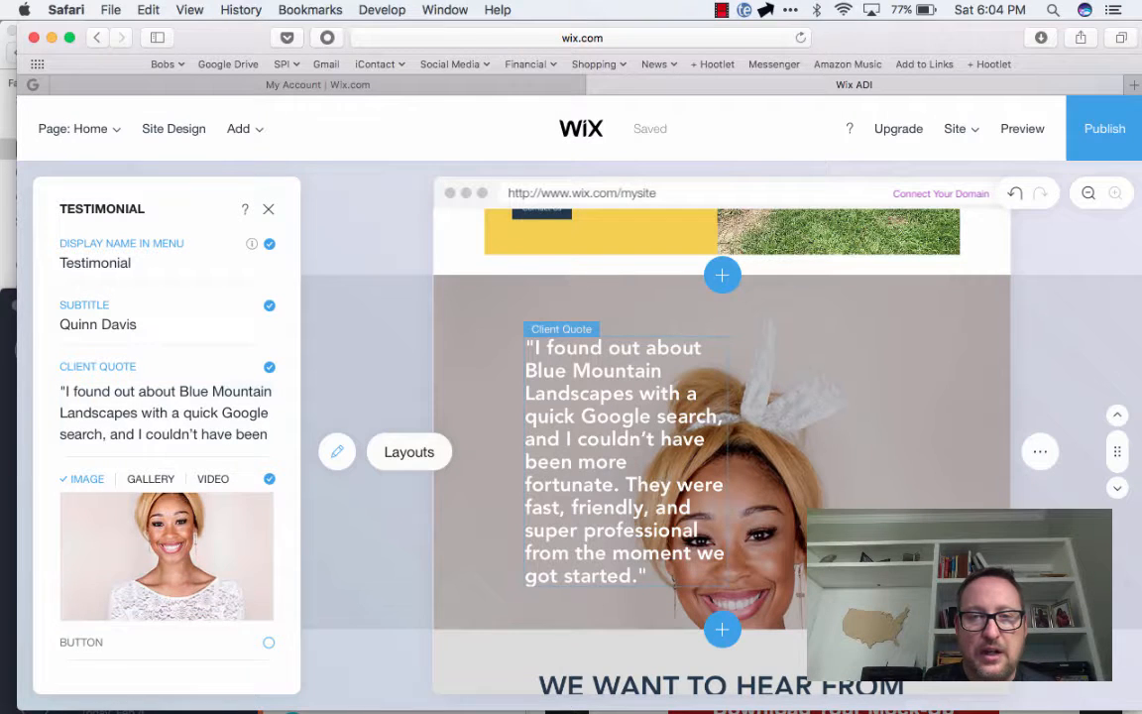
left_click(142, 413)
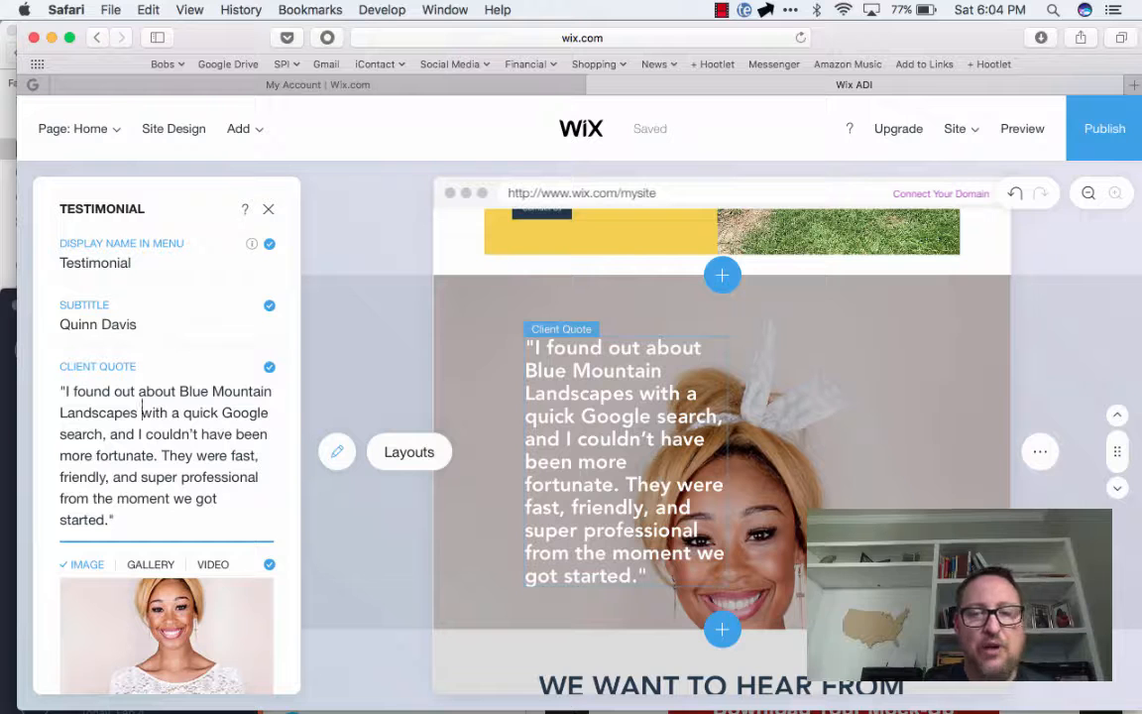
scroll(722, 451, "down", 5)
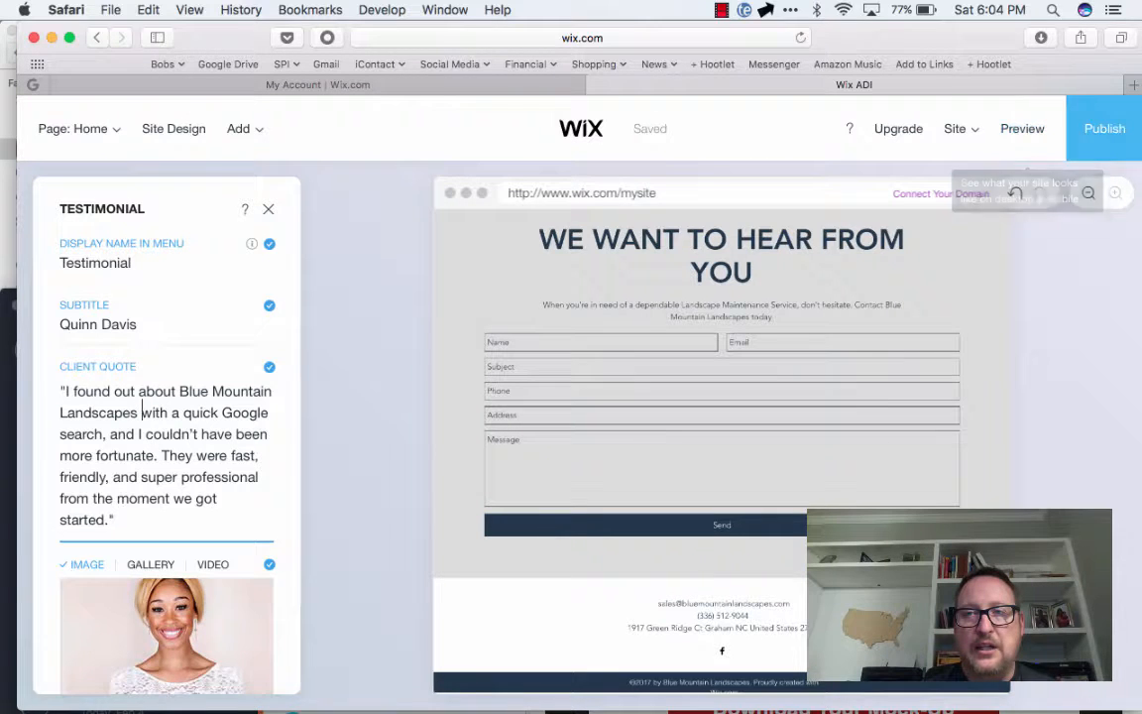
Publish the site on the free Wix.com domain with the address ending website12, and return to the editor
left_click(1102, 131)
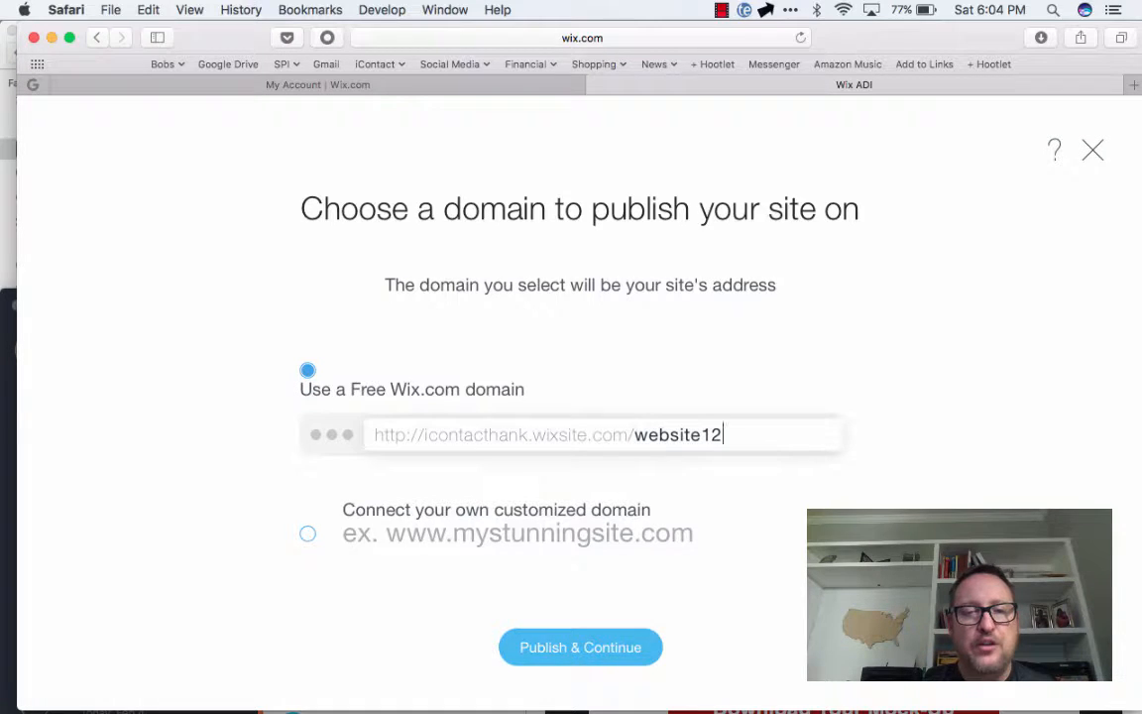
key("Return")
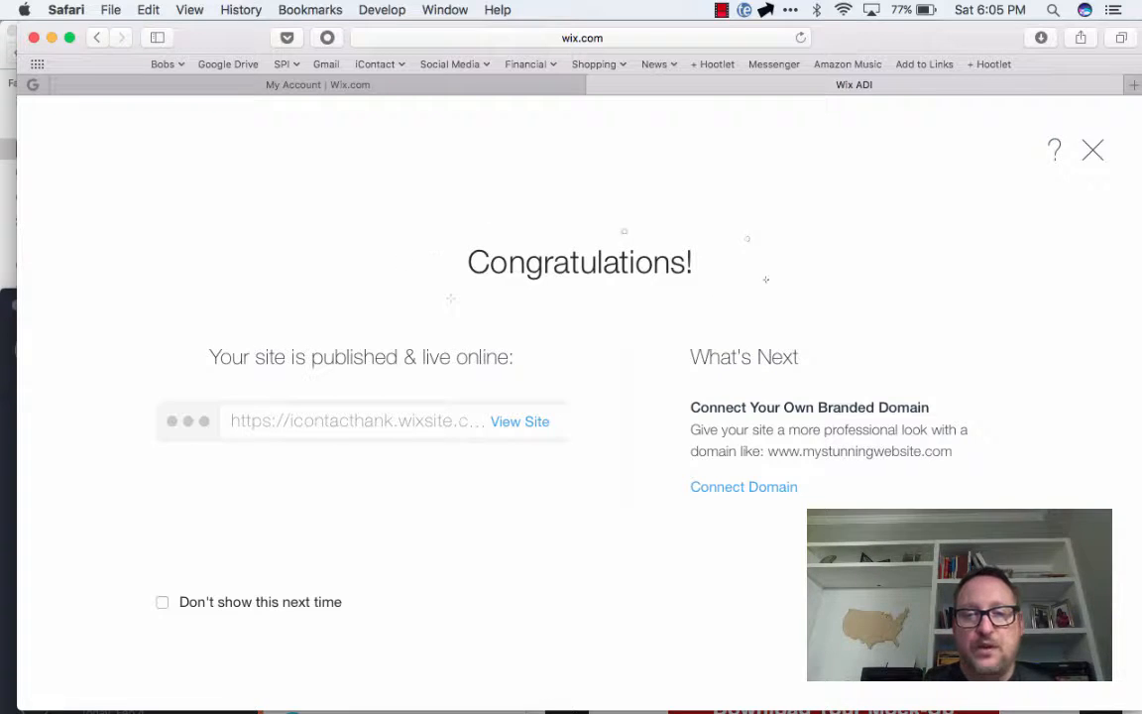
left_click(1093, 150)
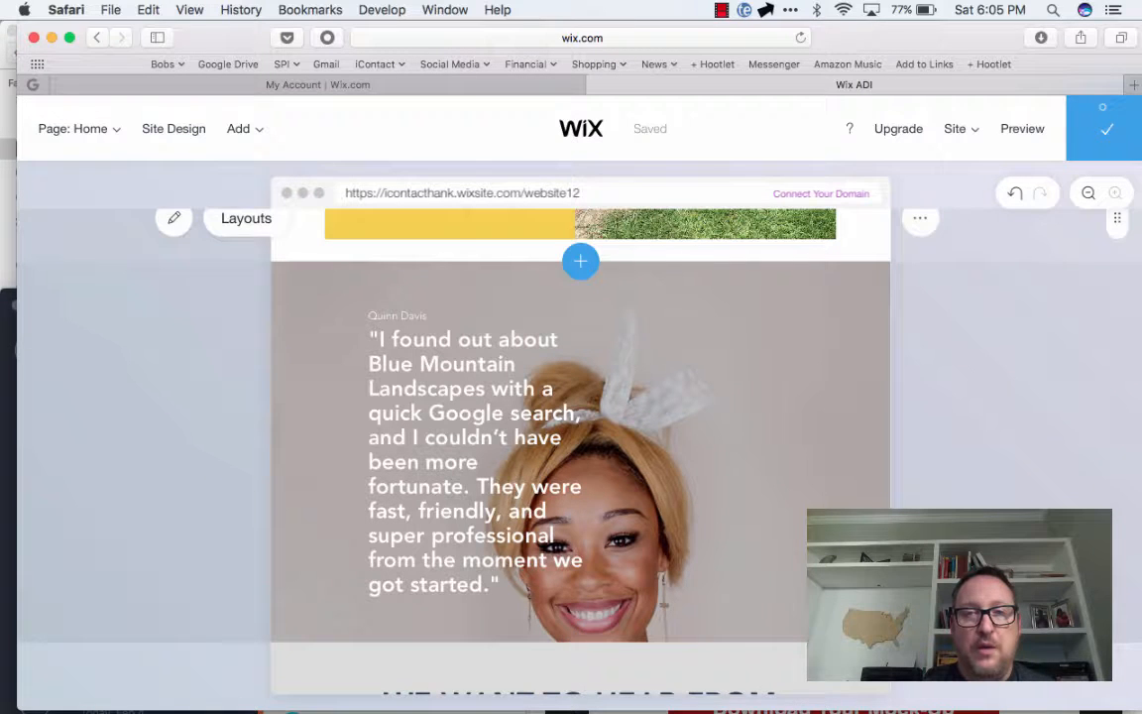
mouse_move(960, 129)
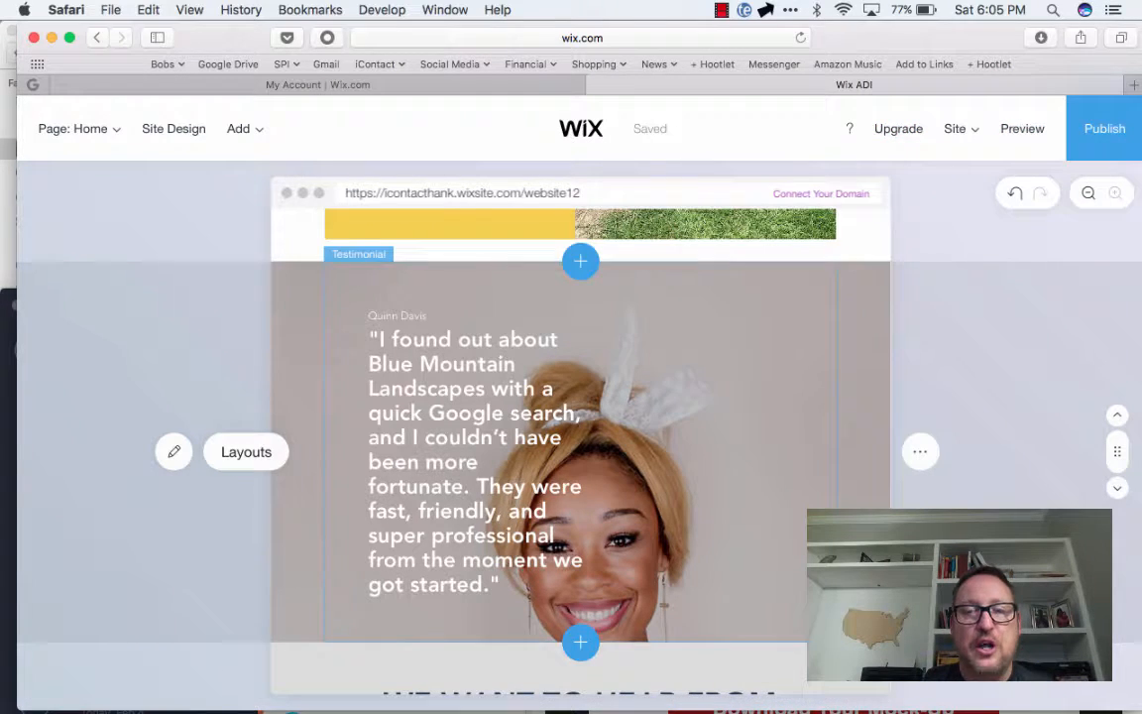
Move the site from Wix ADI to the full Wix Editor
scroll(580, 446, "up", 15)
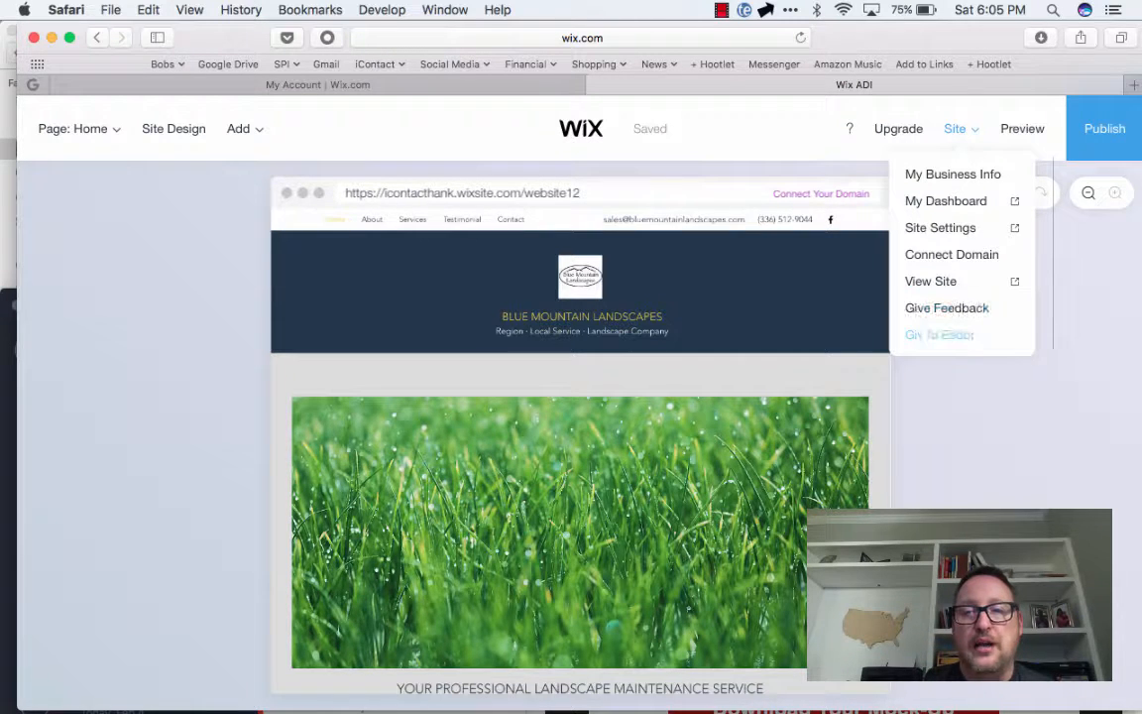
left_click(940, 334)
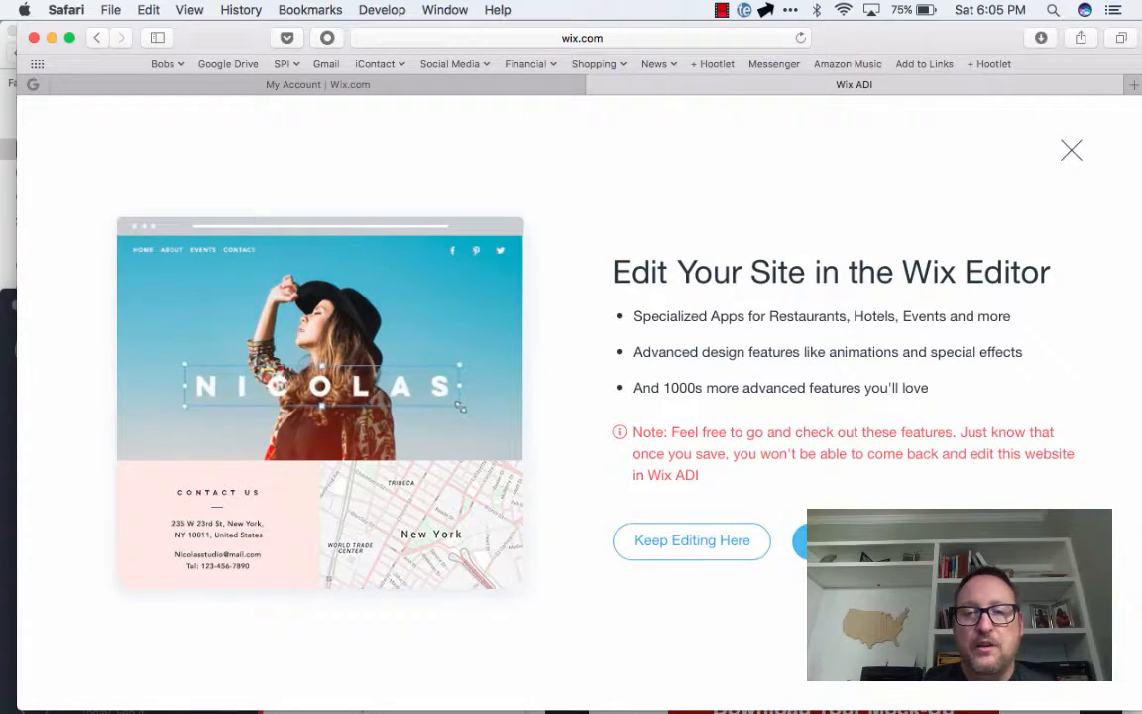
left_click(863, 541)
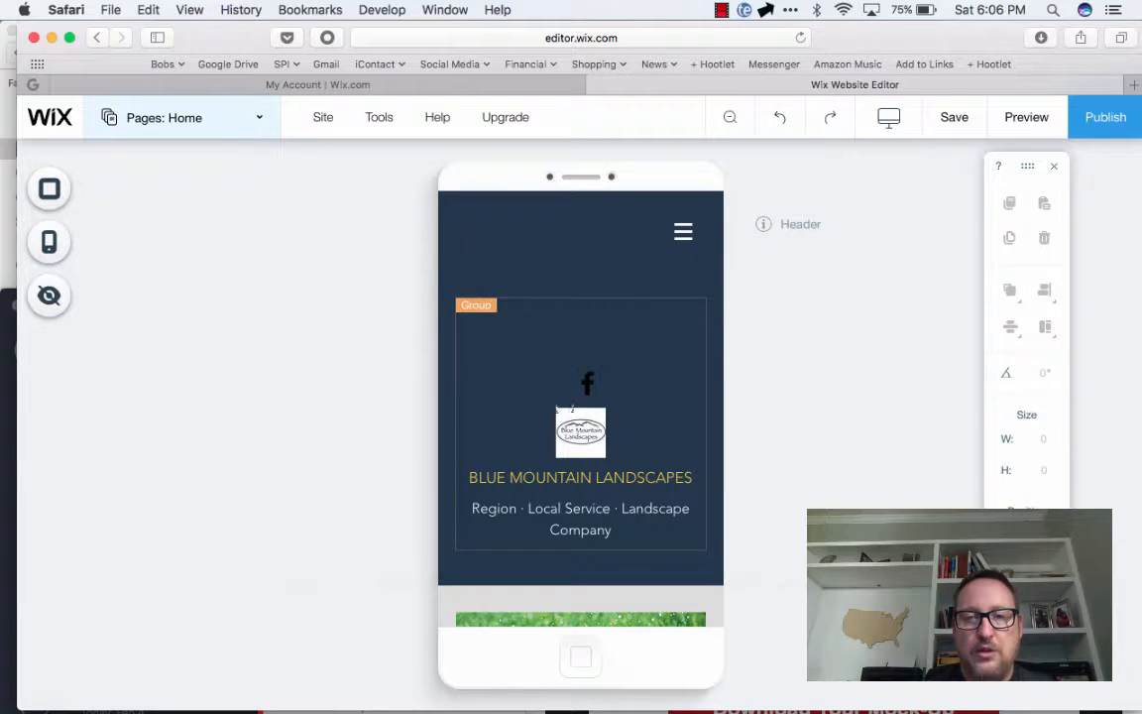
Move the mobile header's group upward, ungroup it, and shift its logo, Facebook icon and text up toward the header's left side
left_click(523, 378)
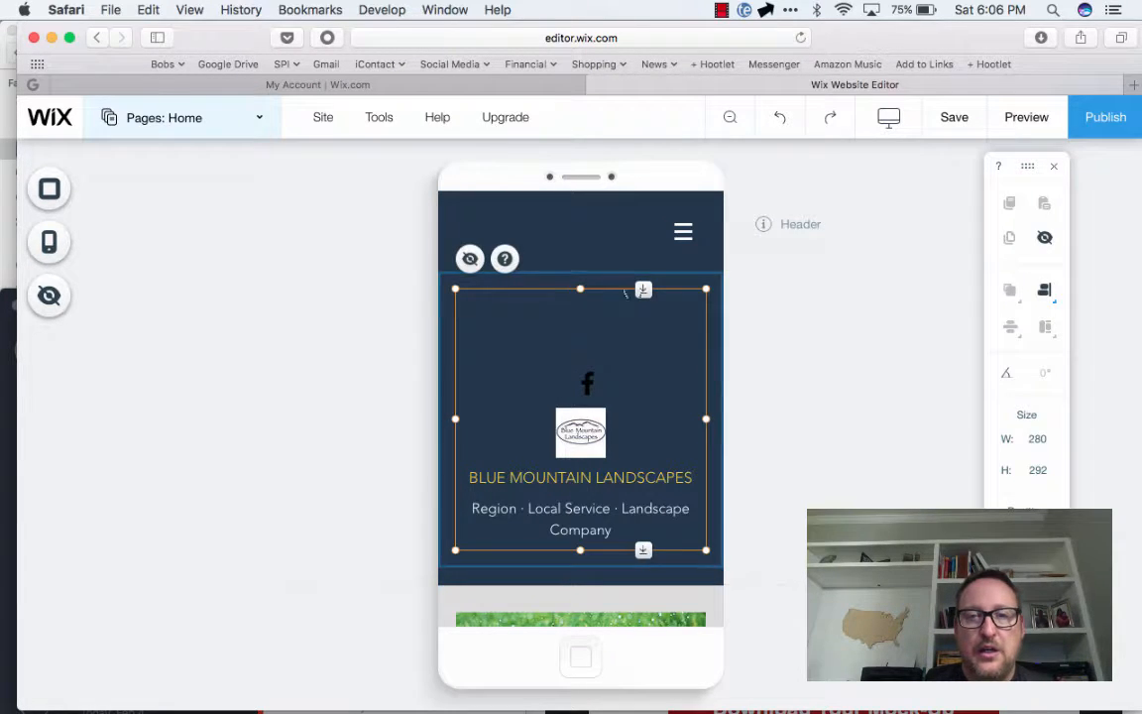
left_click_drag(522, 378, 523, 335)
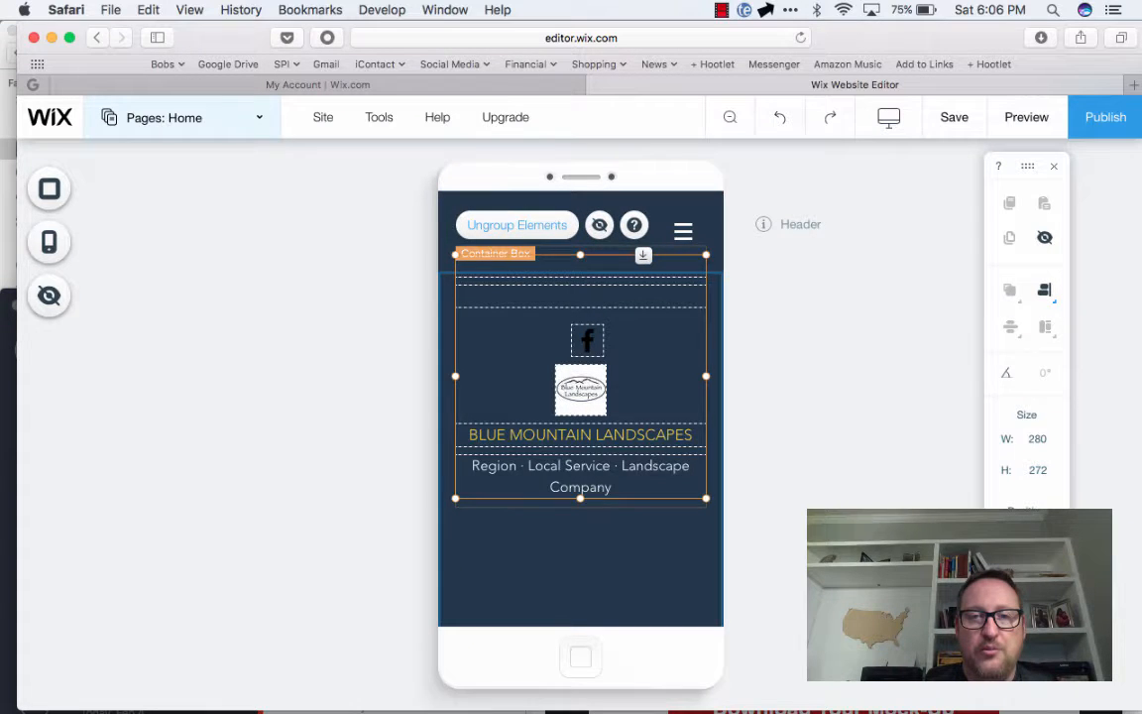
left_click(517, 225)
left_click_drag(518, 286, 467, 195)
left_click_drag(530, 320, 511, 307)
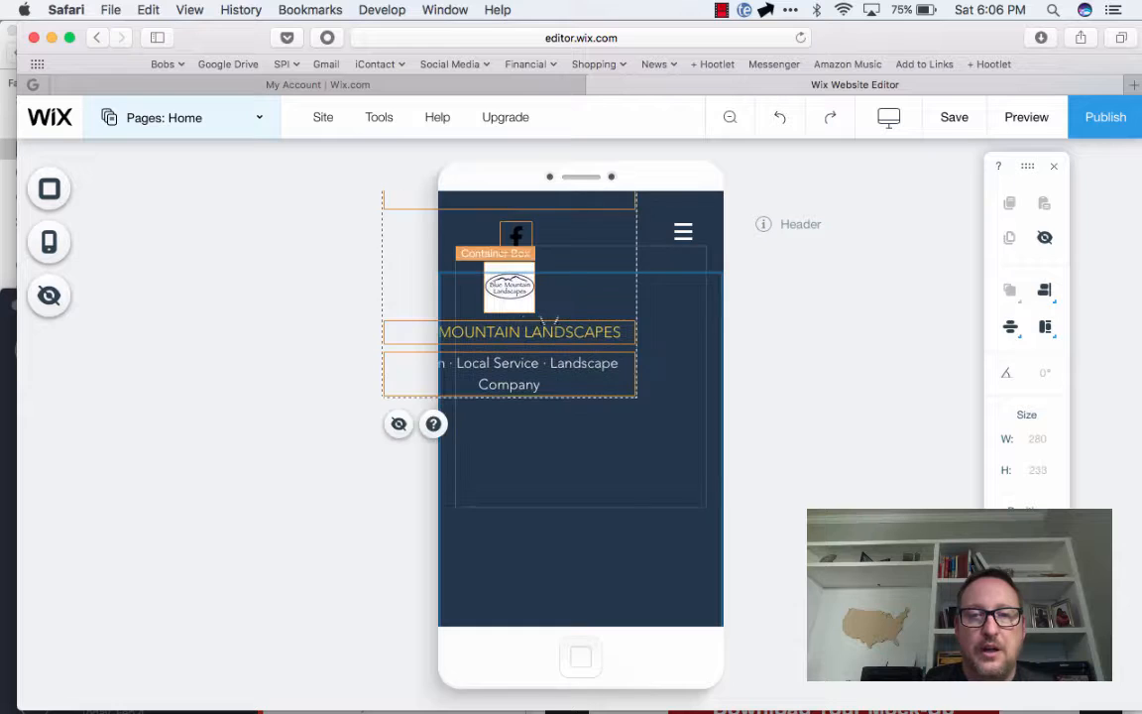
left_click(577, 316)
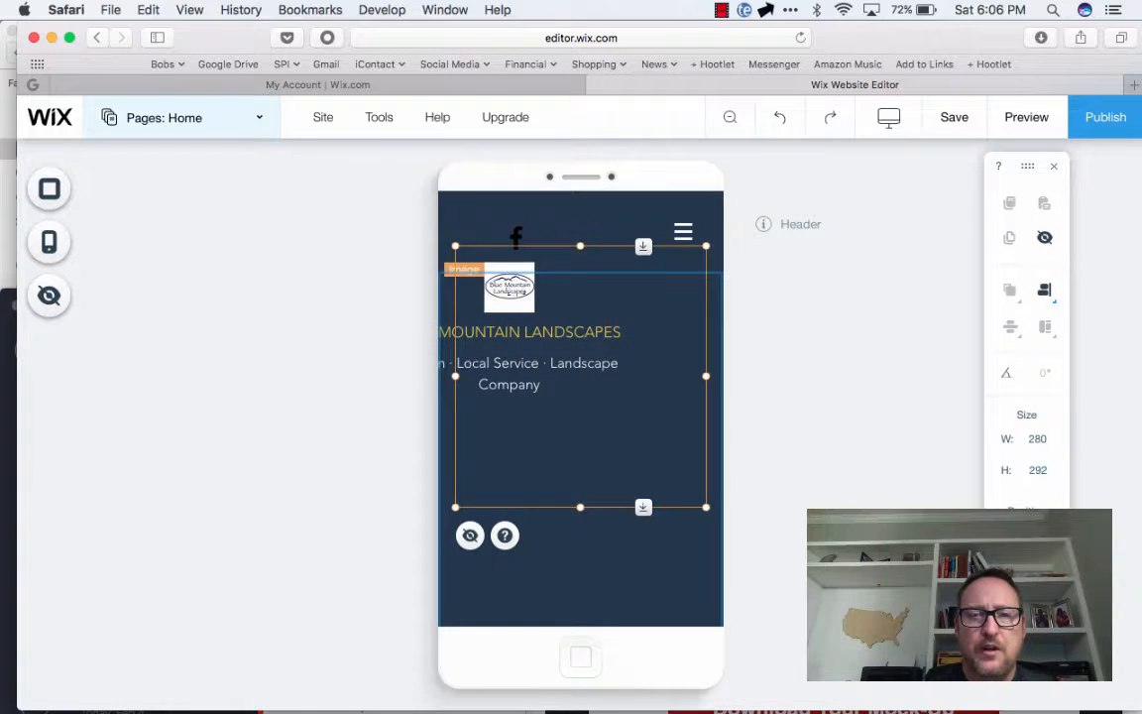
Place the logo in the mobile header's upper-left corner, and center the business name and tagline below it
left_click(494, 270)
left_click_drag(494, 269, 485, 204)
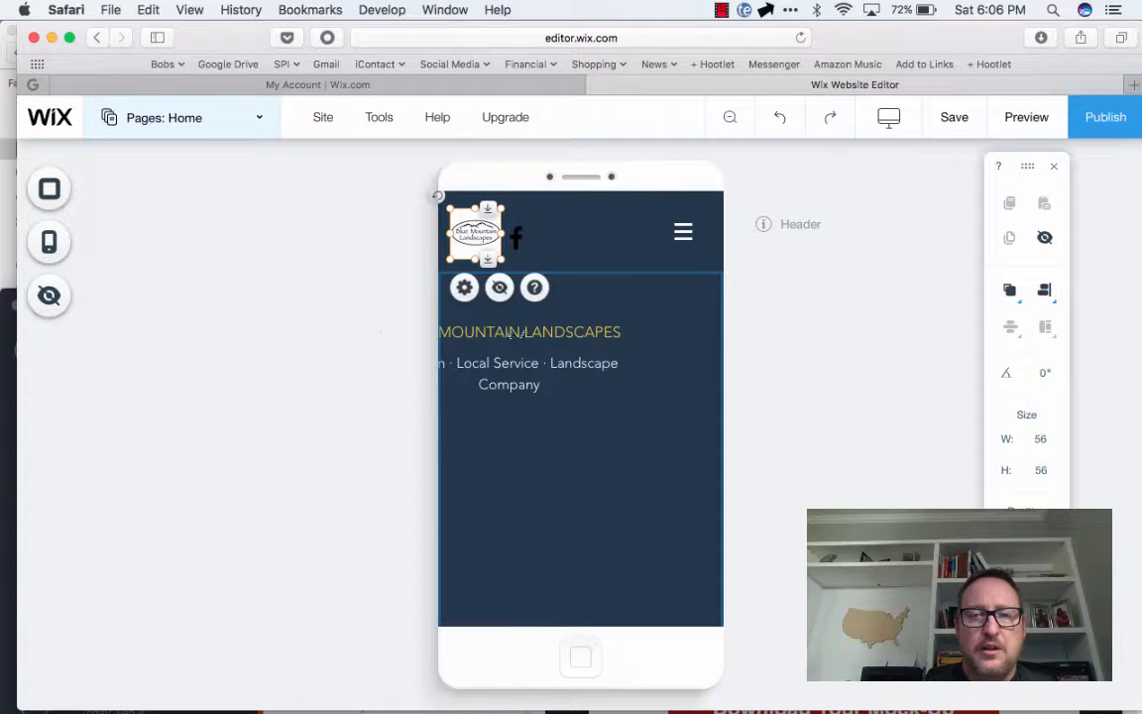
left_click(500, 334)
left_click_drag(492, 332, 573, 293)
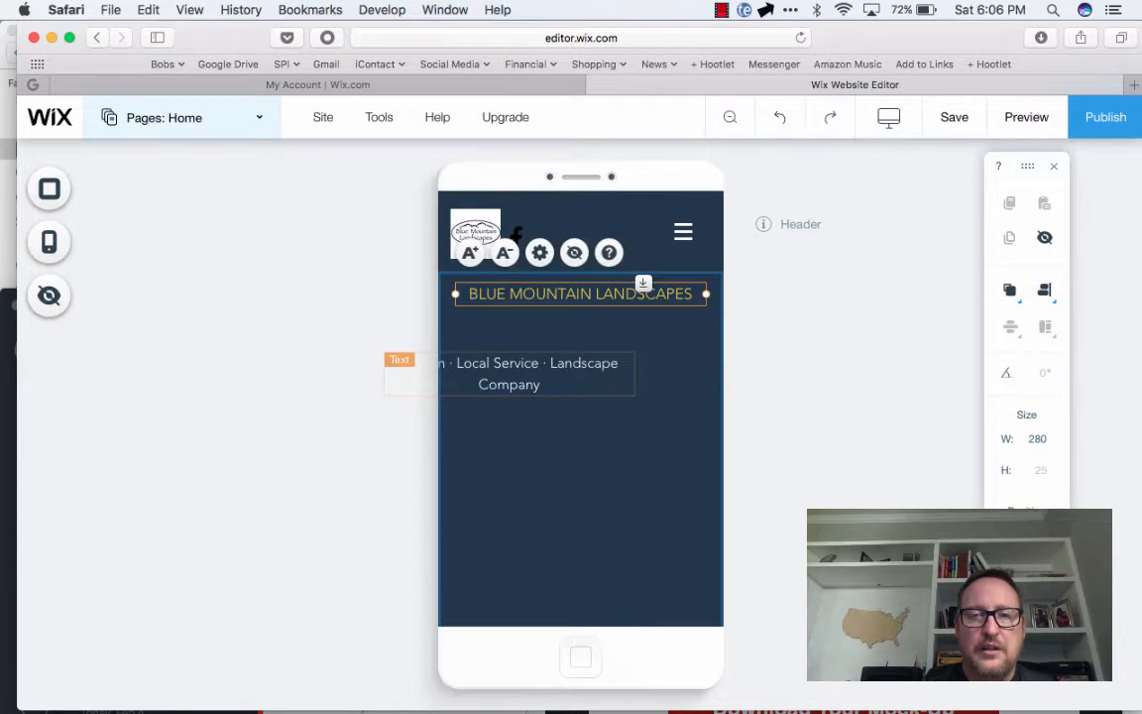
left_click(536, 373)
left_click_drag(535, 372, 649, 322)
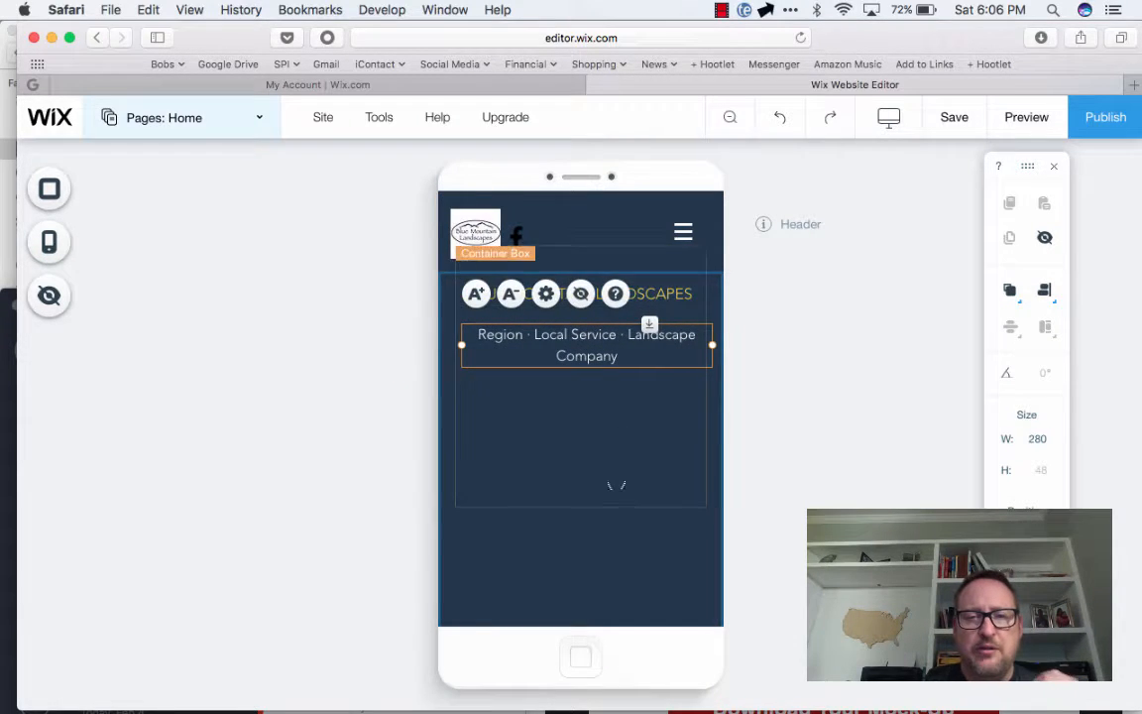
Shorten the mobile header to remove the empty area below the tagline
scroll(650, 322, "down", 5)
scroll(617, 485, "up", 1)
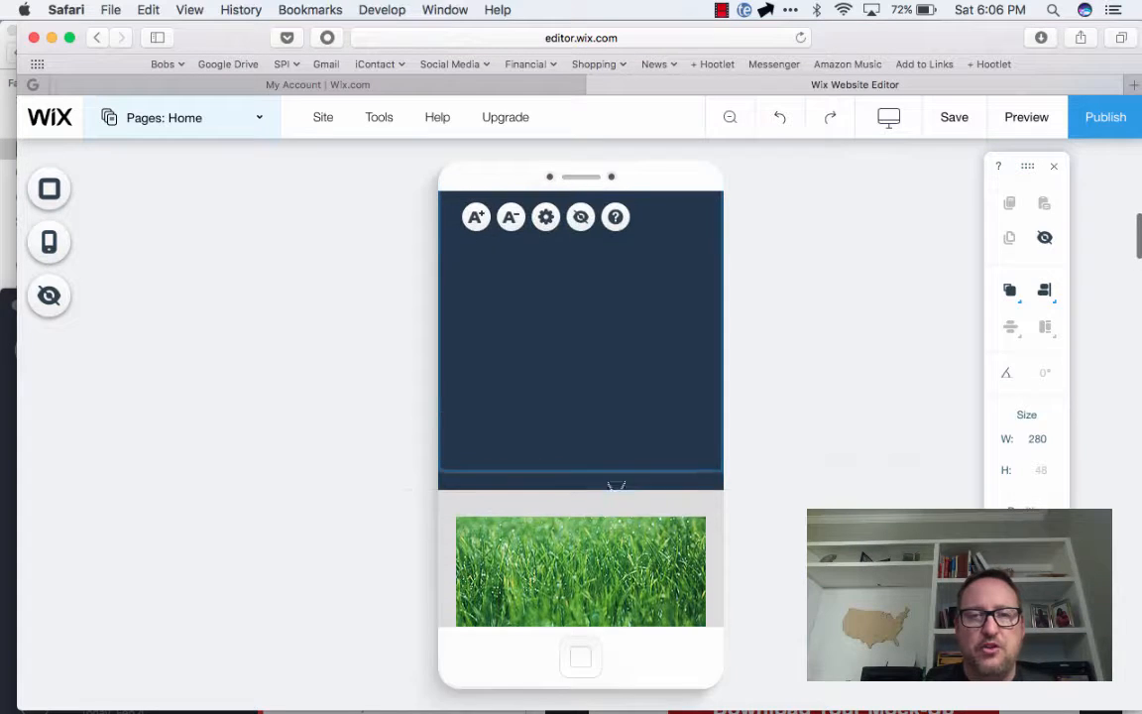
left_click(617, 446)
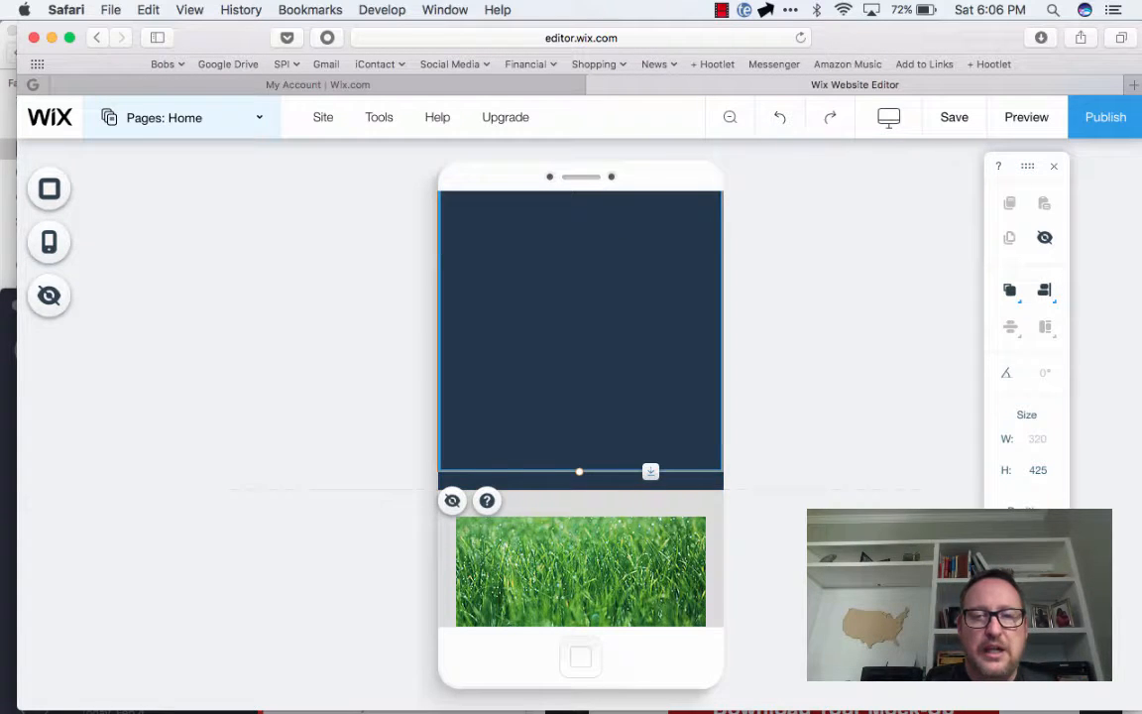
left_click_drag(650, 472, 650, 329)
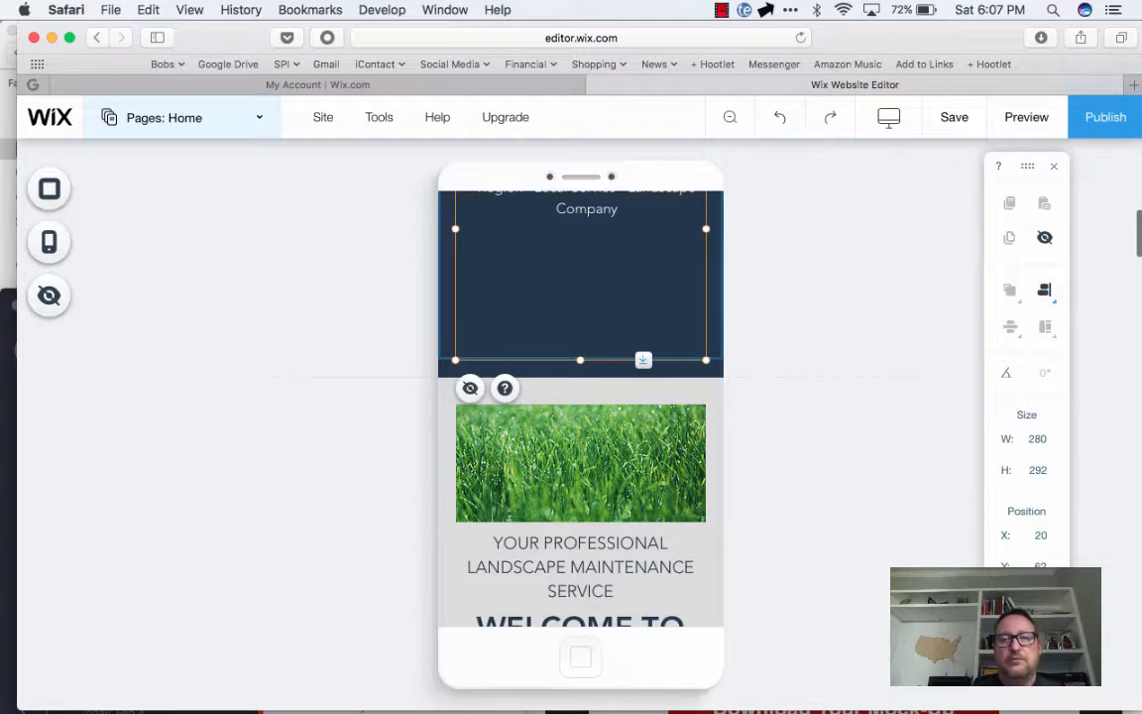
left_click_drag(643, 359, 643, 258)
scroll(643, 377, "up", 2)
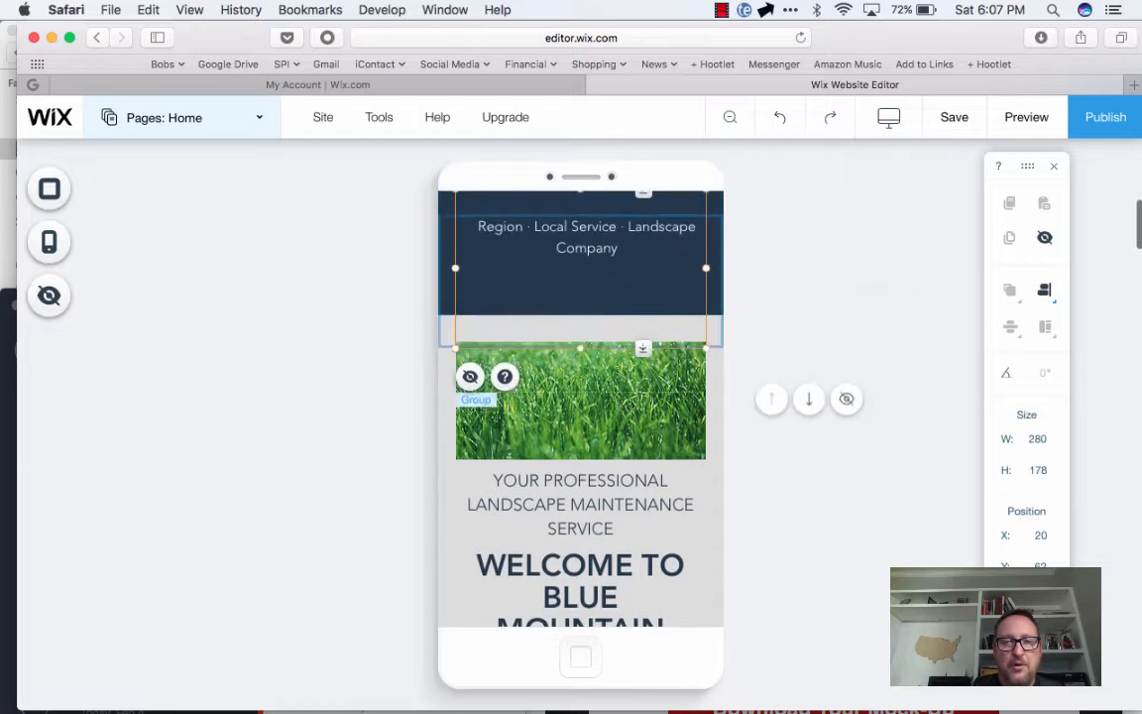
Hide the grass image on the mobile homepage and restore it from the hidden elements
left_click(538, 418)
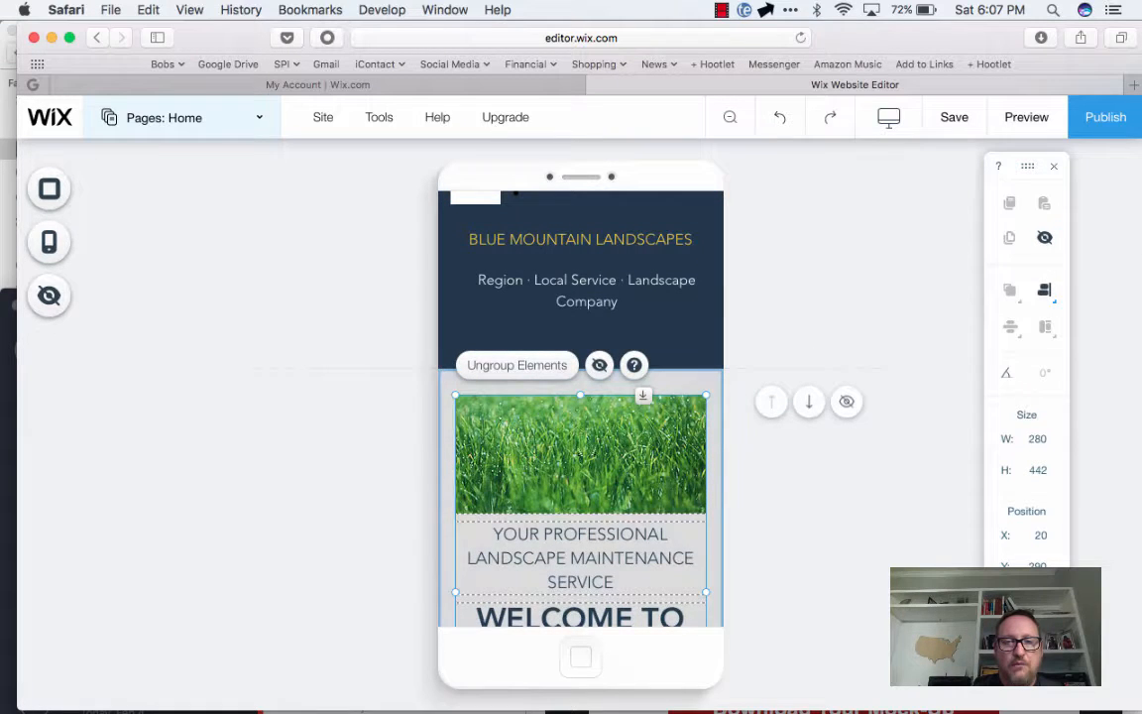
left_click(535, 397)
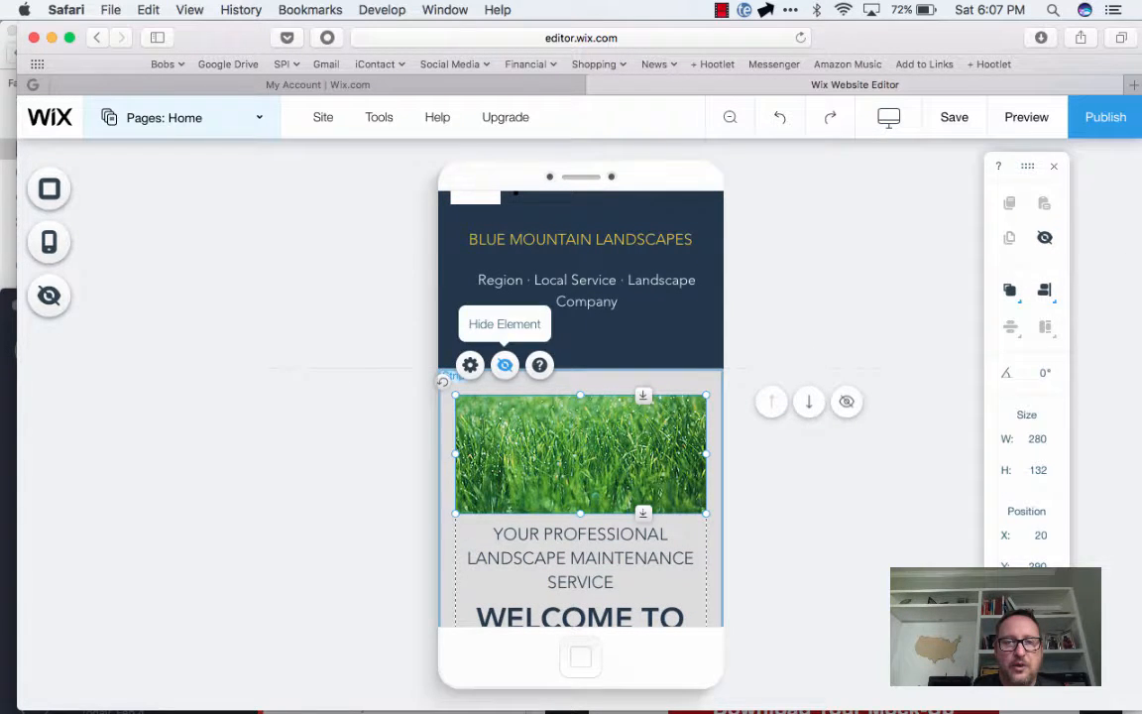
left_click(505, 365)
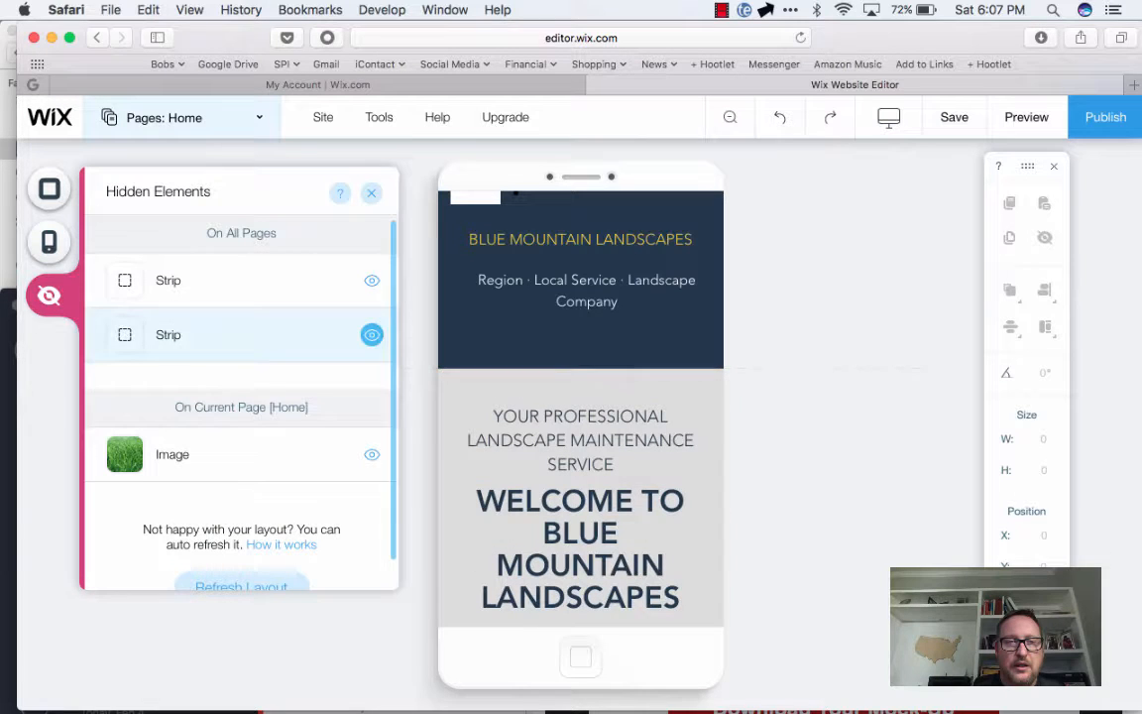
left_click(372, 454)
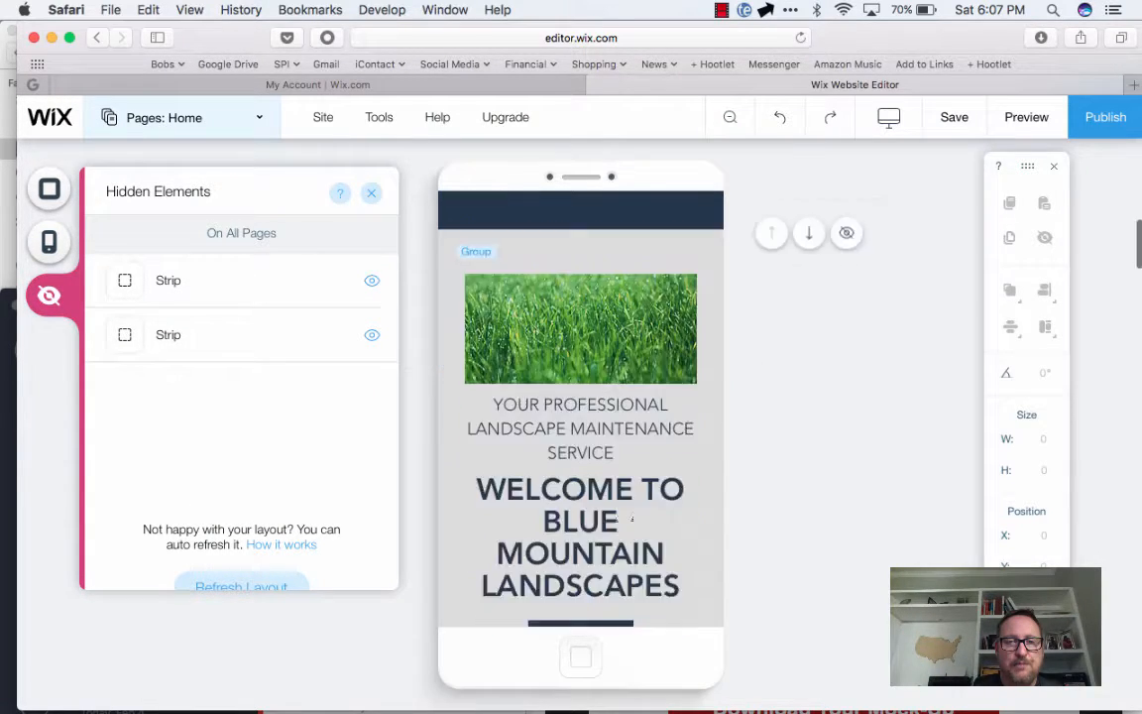
Review the mobile homepage from the welcome section down to the testimonial, and switch the editor to the desktop version
scroll(632, 518, "down", 5)
right_click(630, 521)
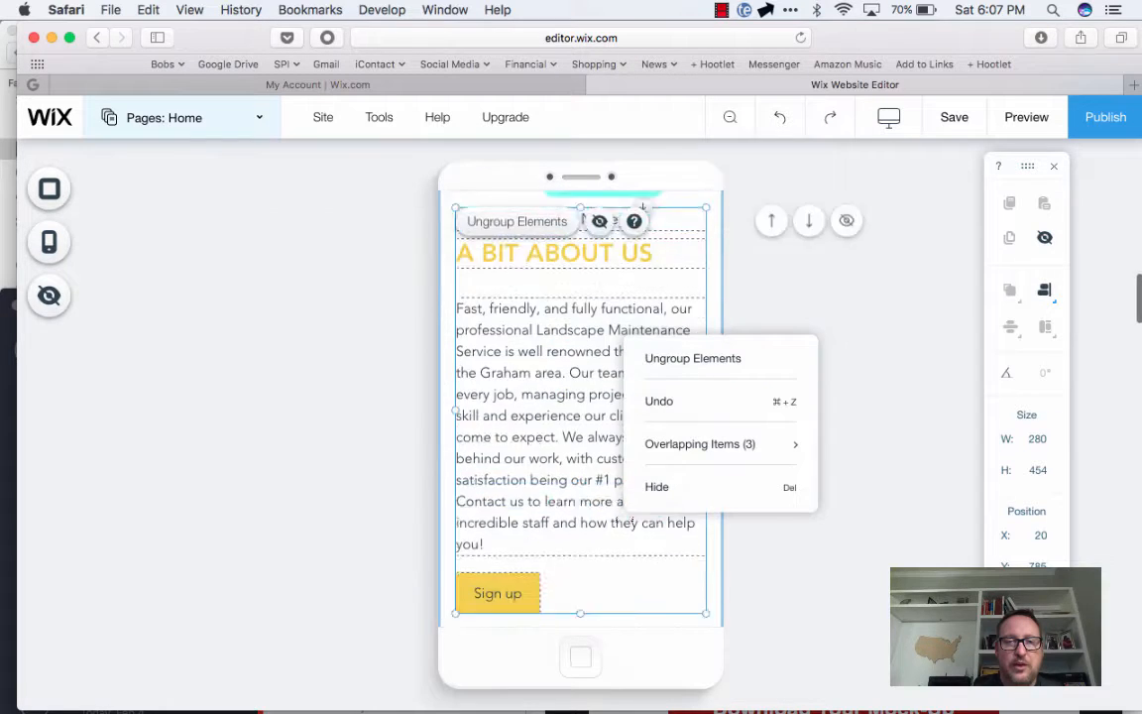
scroll(629, 520, "down", 10)
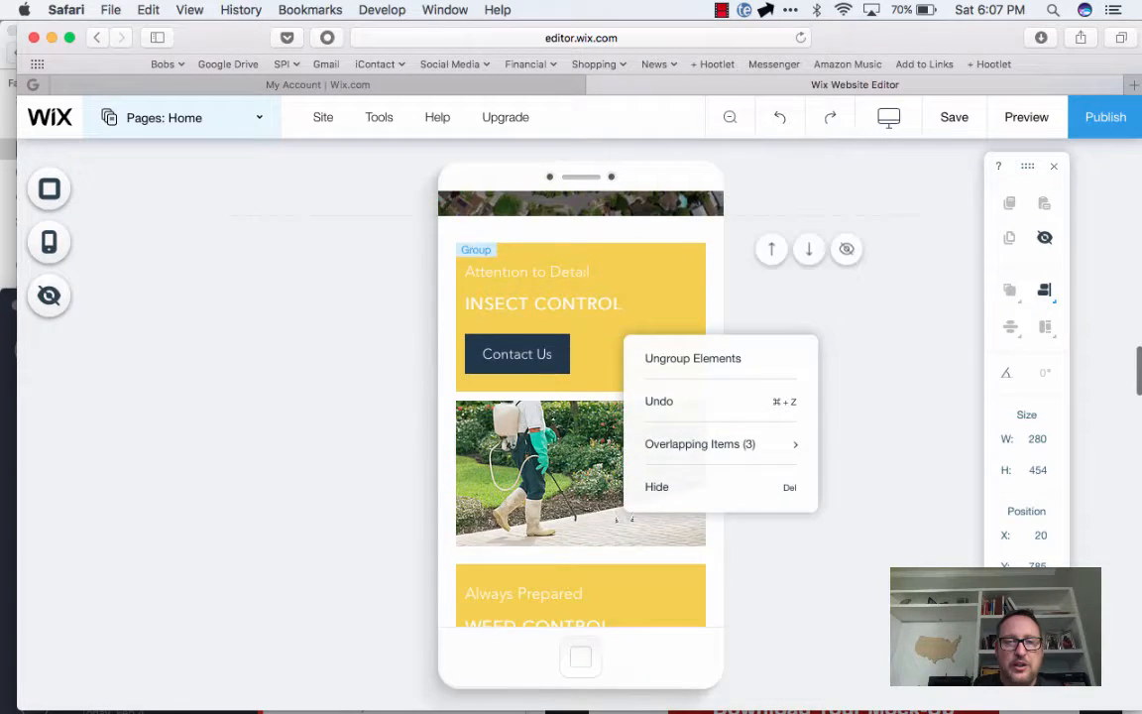
scroll(630, 519, "down", 6)
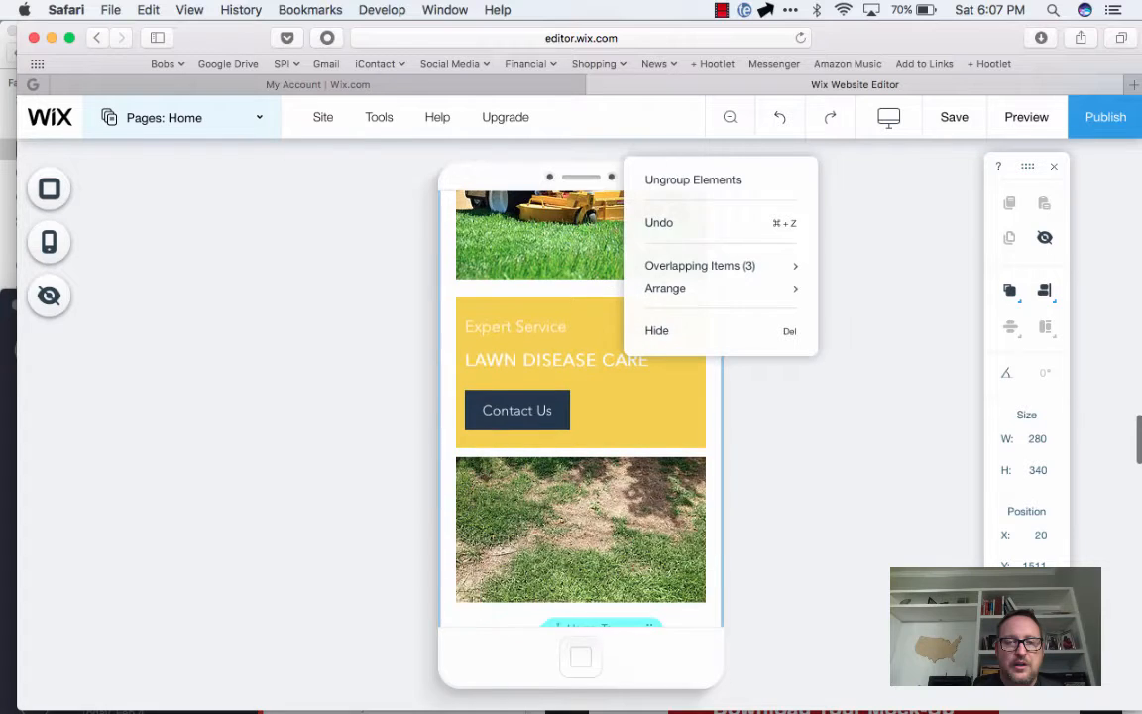
scroll(630, 518, "down", 5)
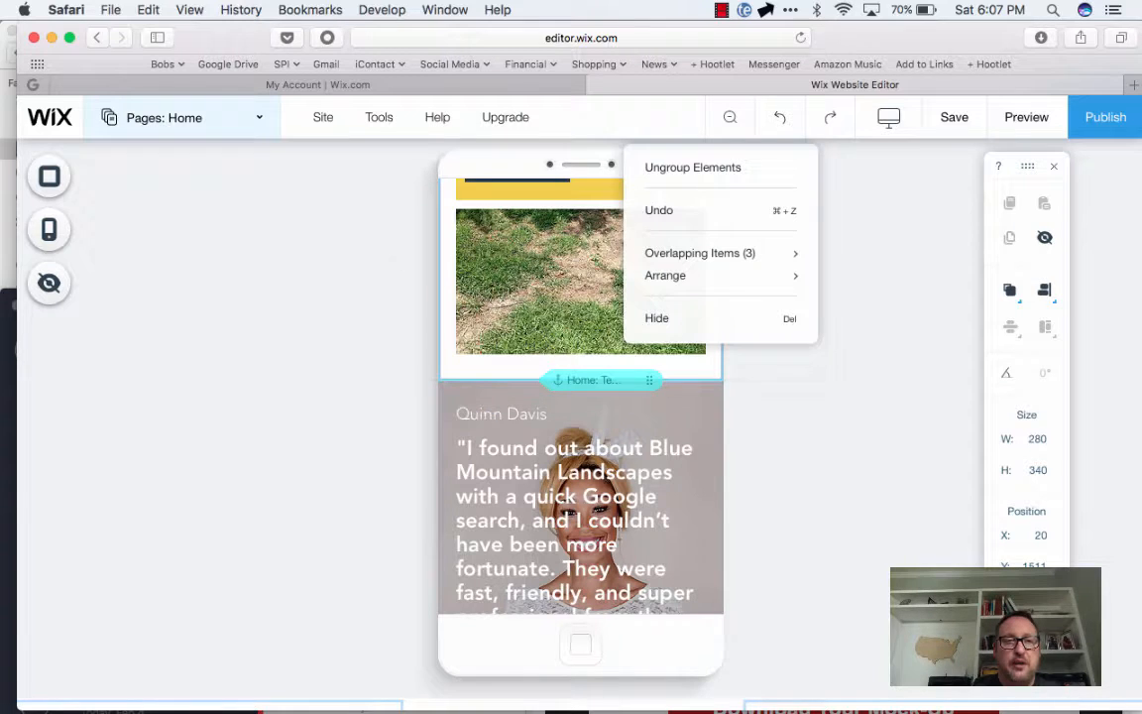
left_click(587, 287)
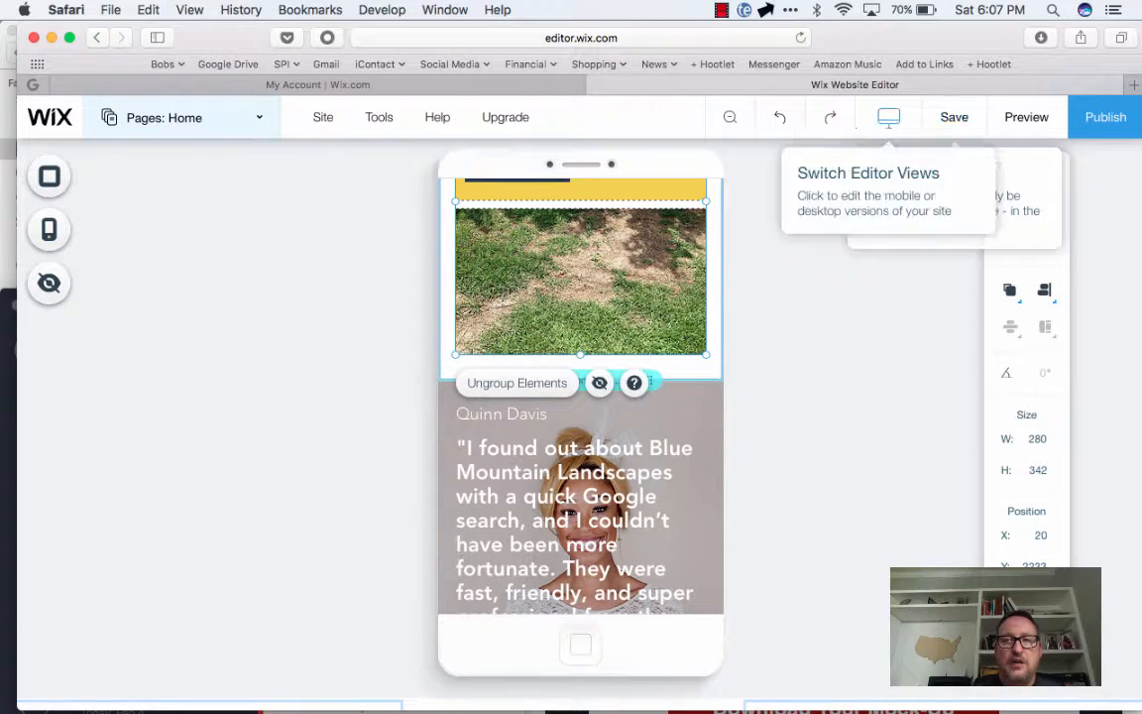
left_click(888, 117)
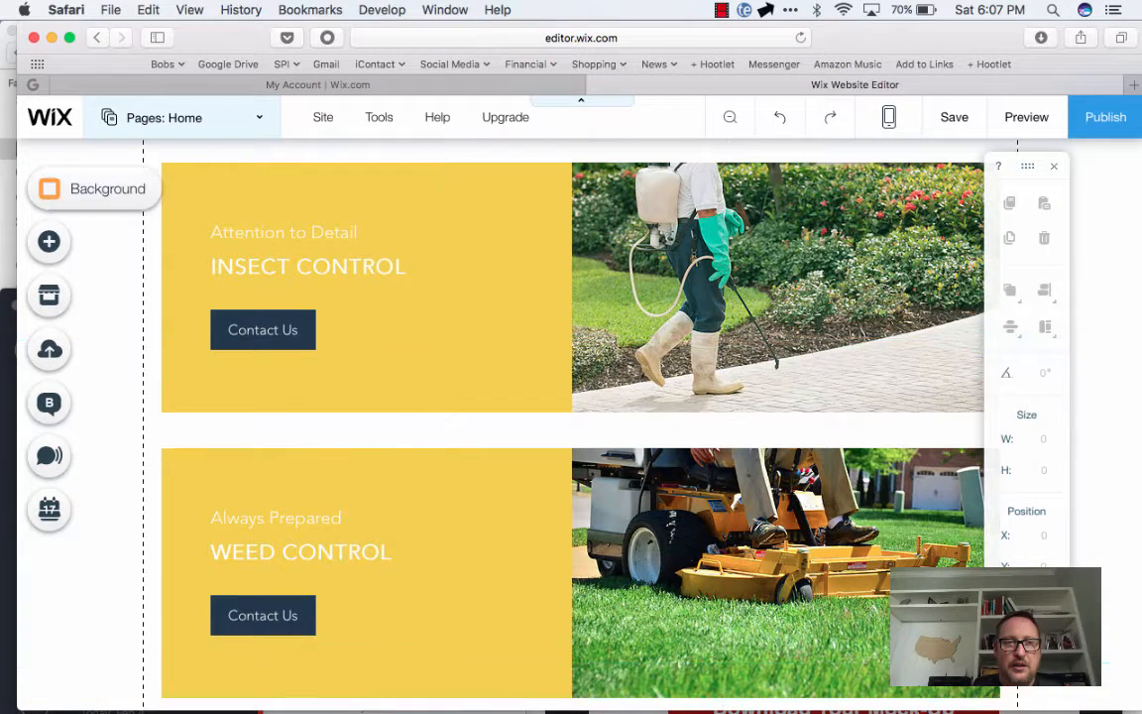
Examine the page background options and the addable text, image, gallery, slideshow, button, box, strip and shape elements
left_click(94, 189)
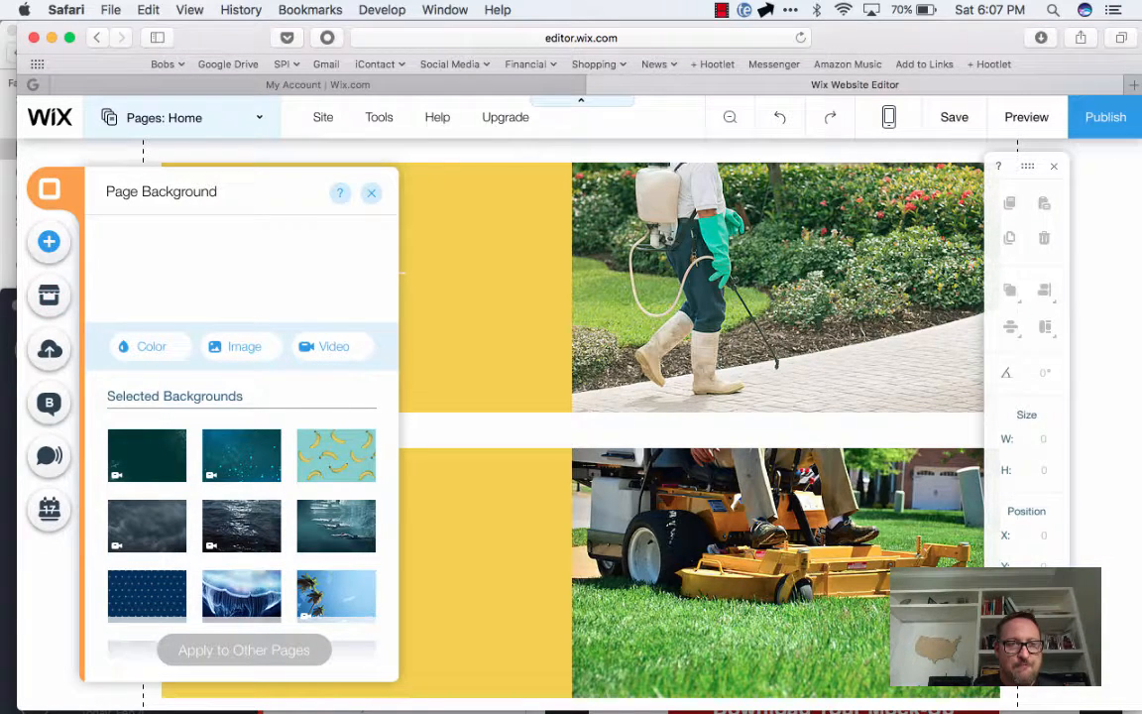
left_click(48, 241)
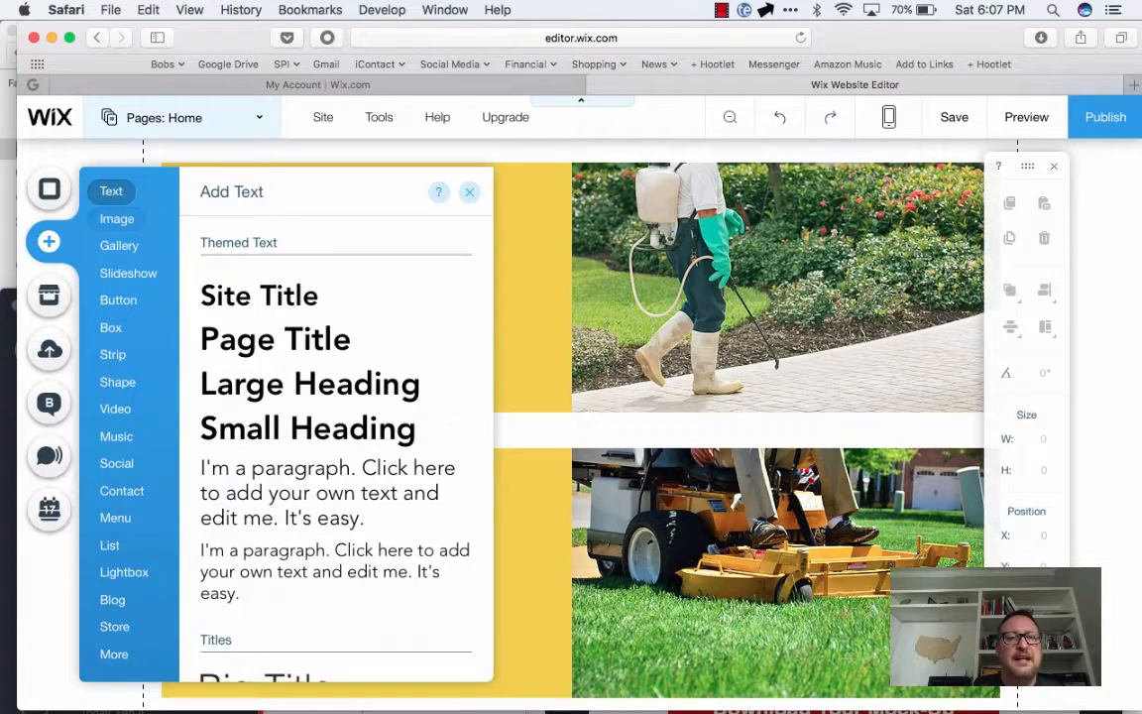
left_click(117, 219)
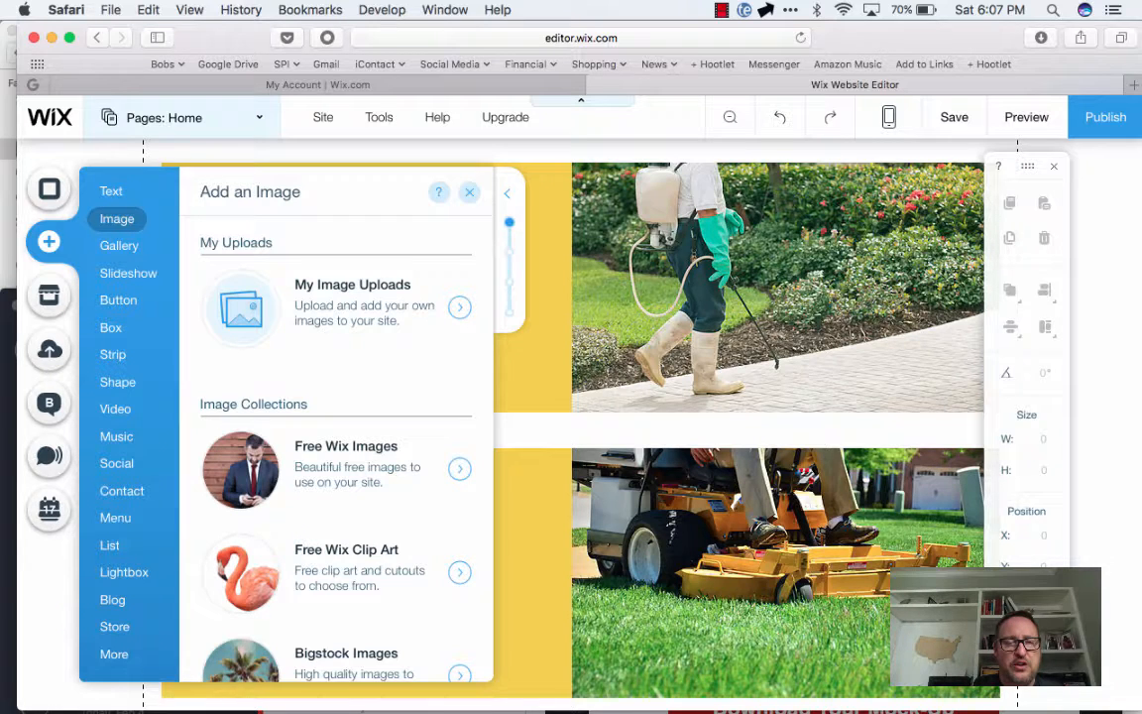
left_click(119, 246)
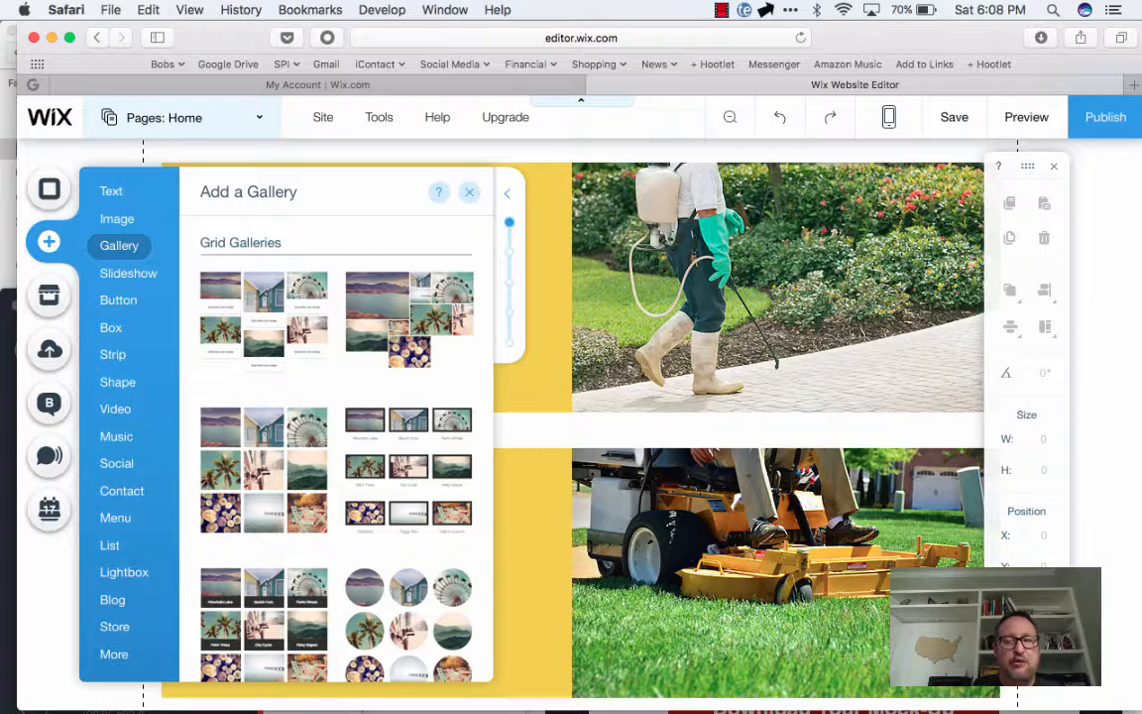
left_click(128, 274)
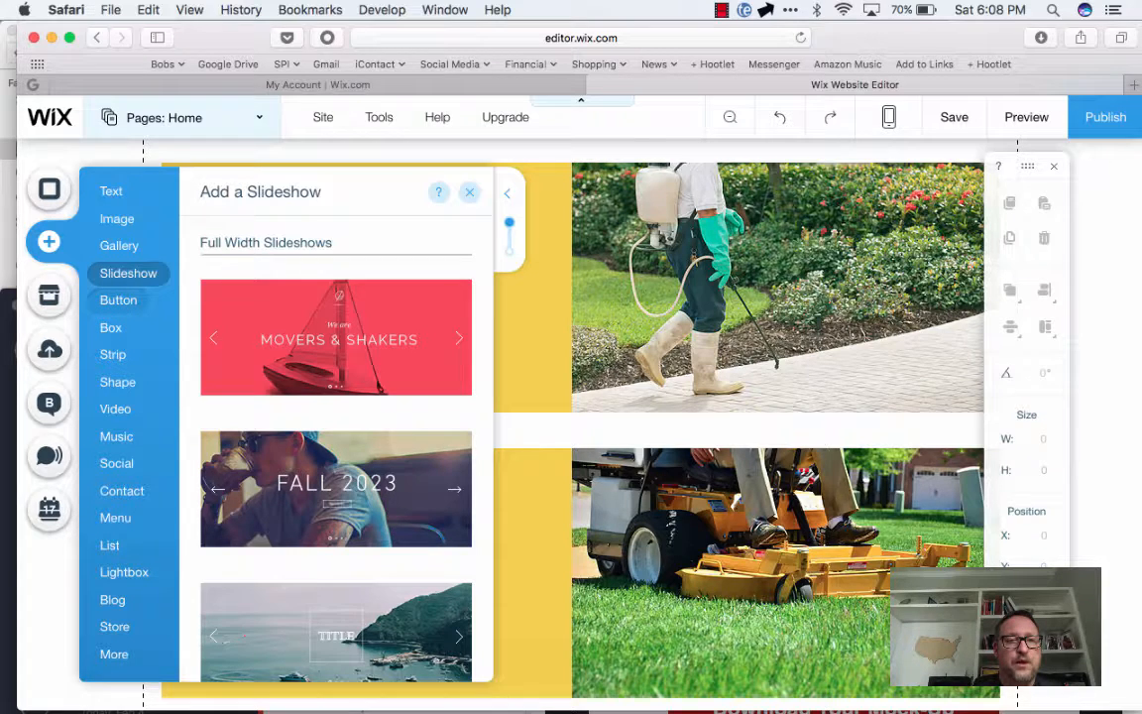
left_click(118, 299)
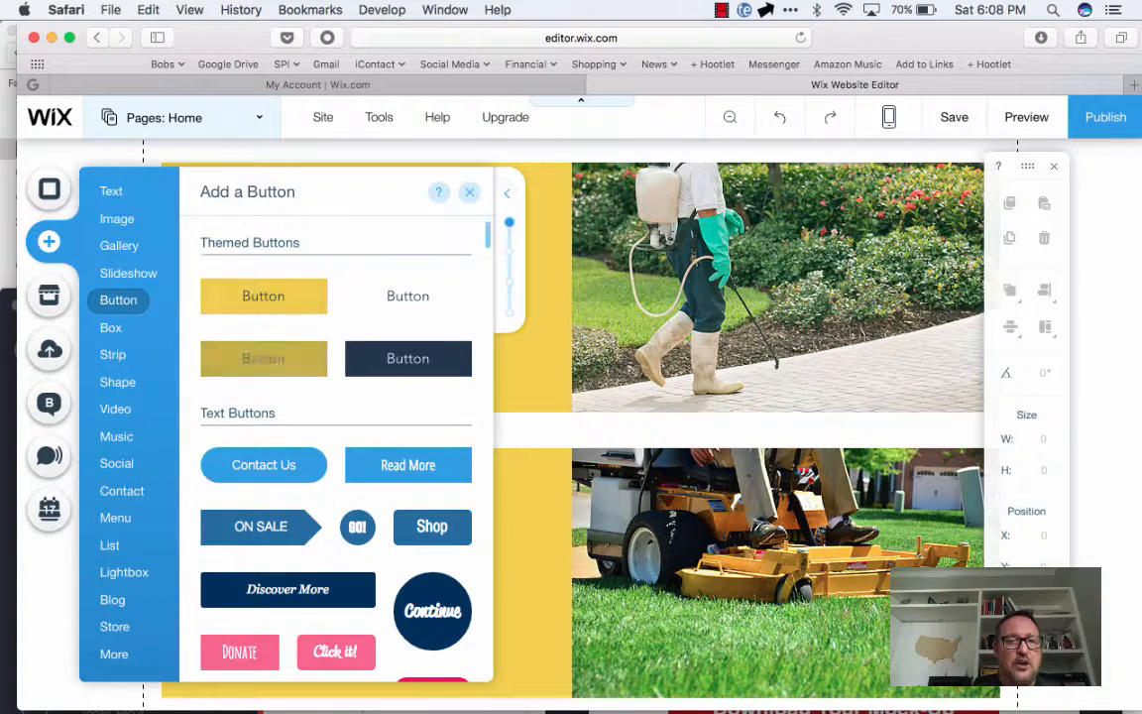
left_click(110, 327)
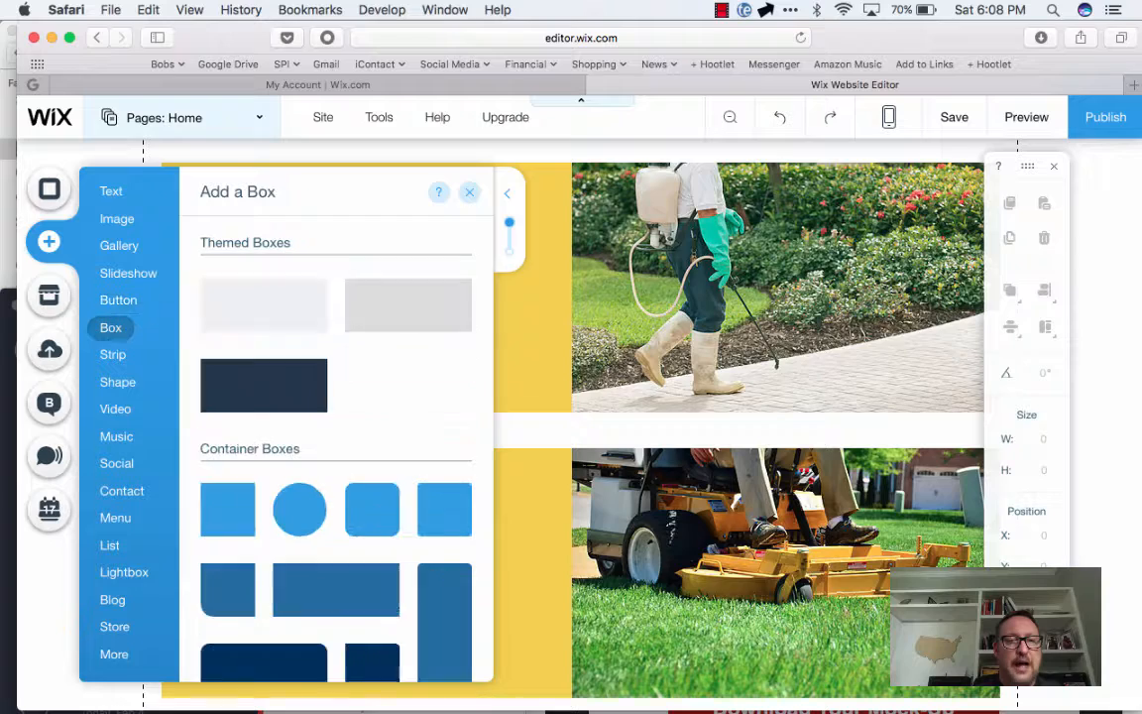
left_click(113, 355)
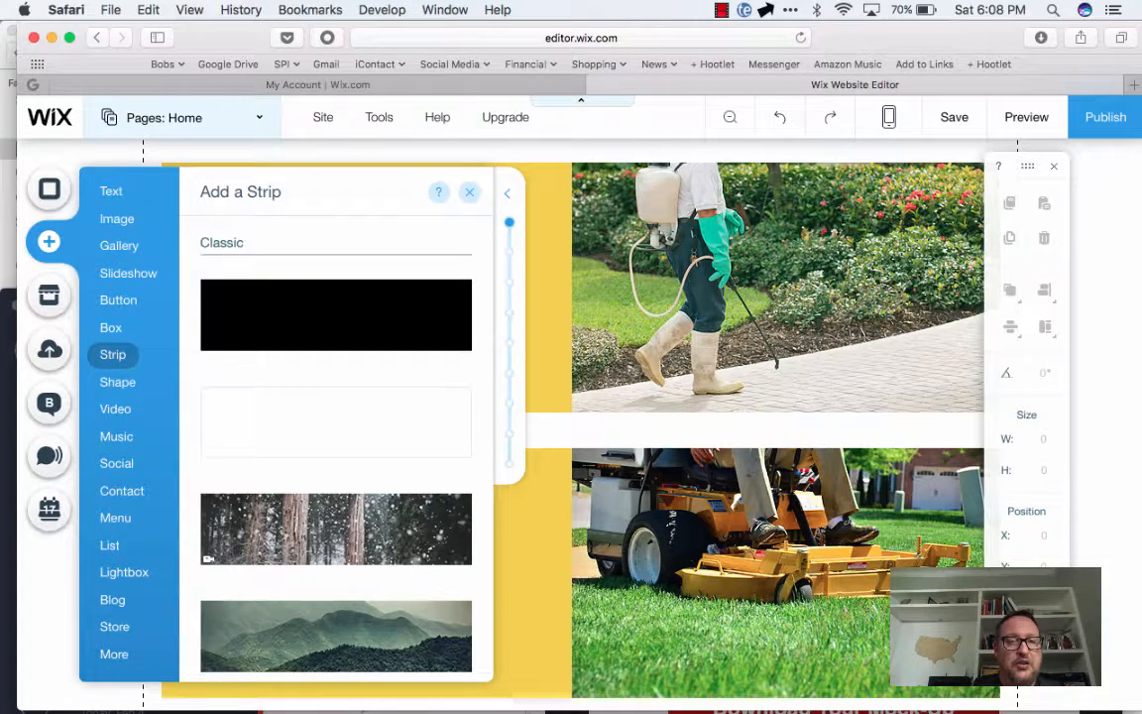
left_click(117, 382)
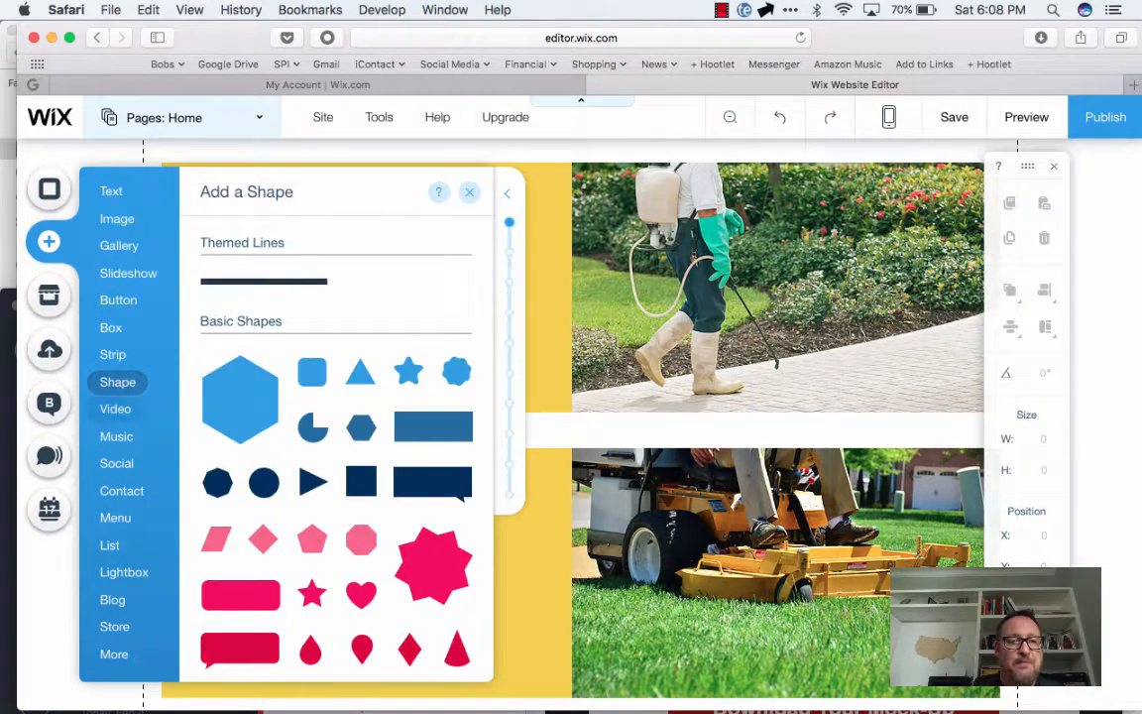
Examine the addable video, music, social, contact, menu, list, lightbox, blog and store elements, plus the additional ones
left_click(115, 408)
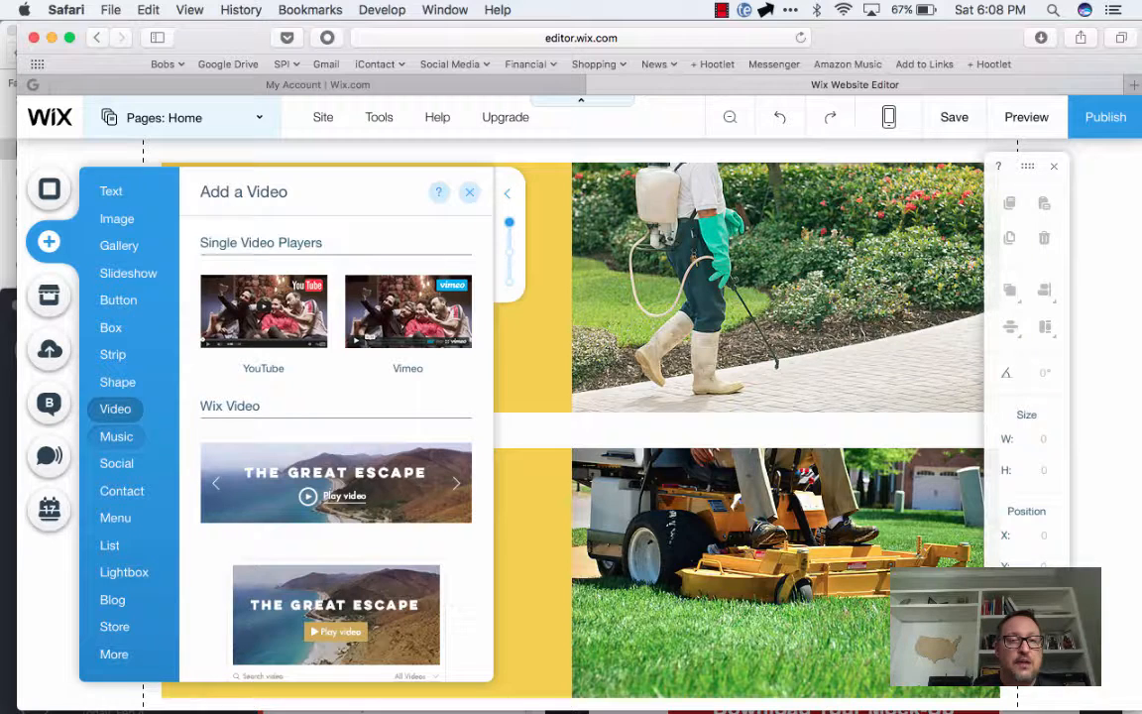
left_click(116, 436)
left_click(116, 463)
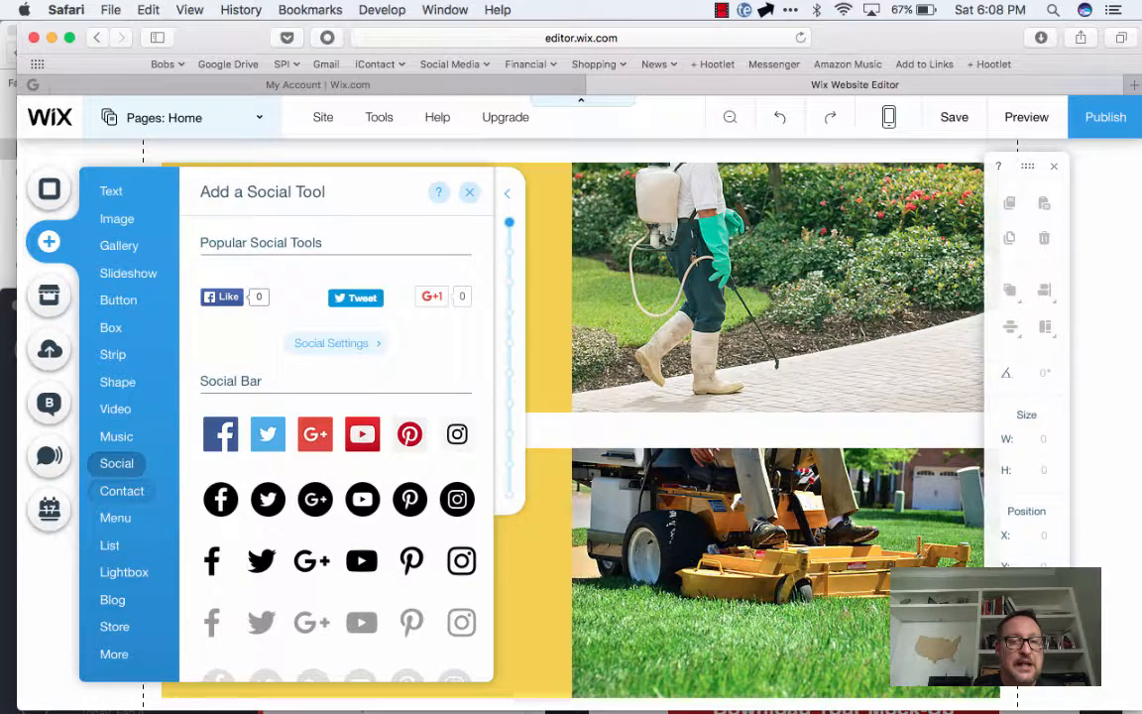
left_click(121, 490)
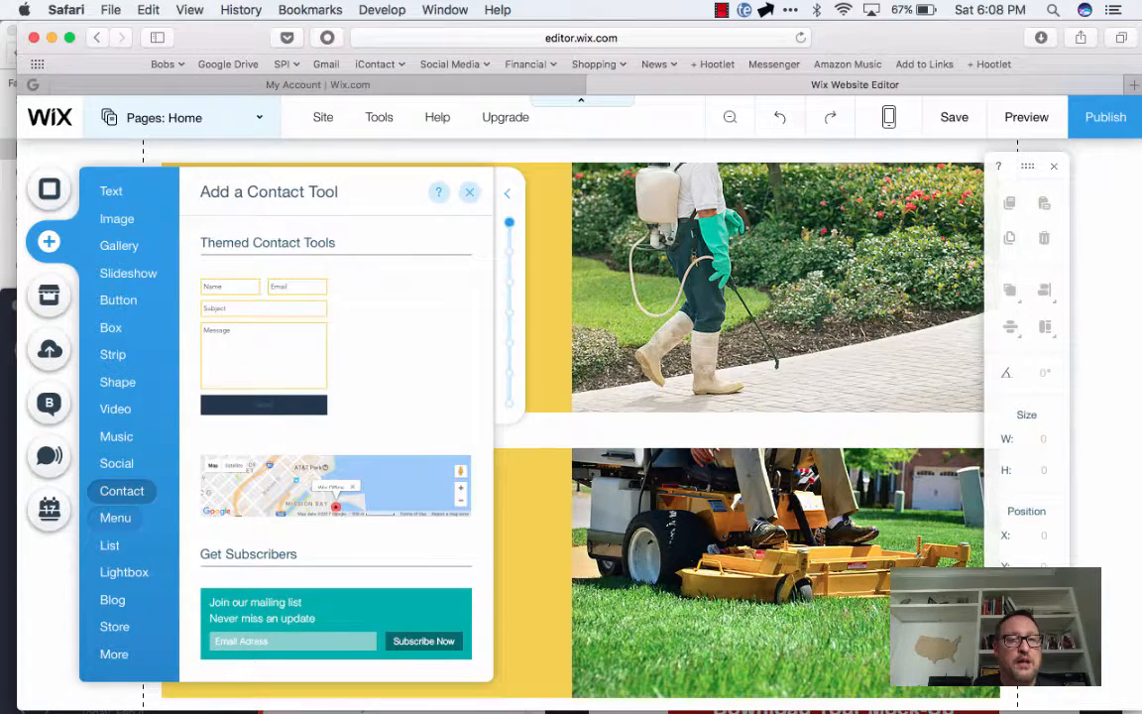
left_click(115, 517)
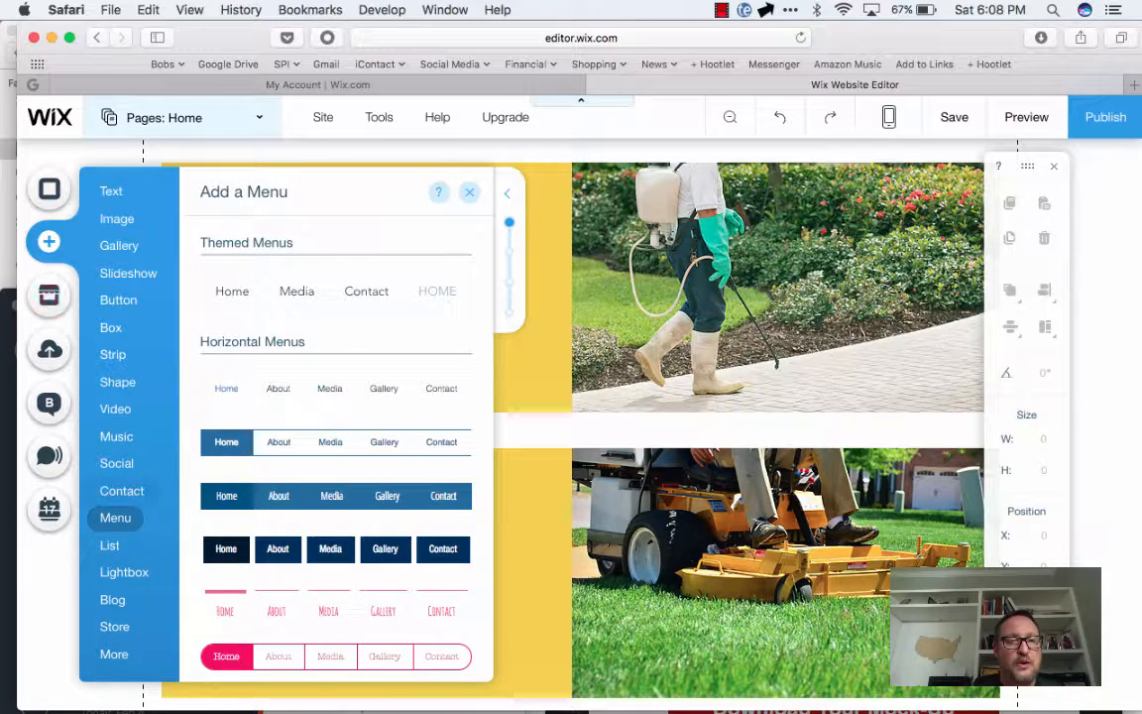
left_click(110, 545)
left_click(124, 572)
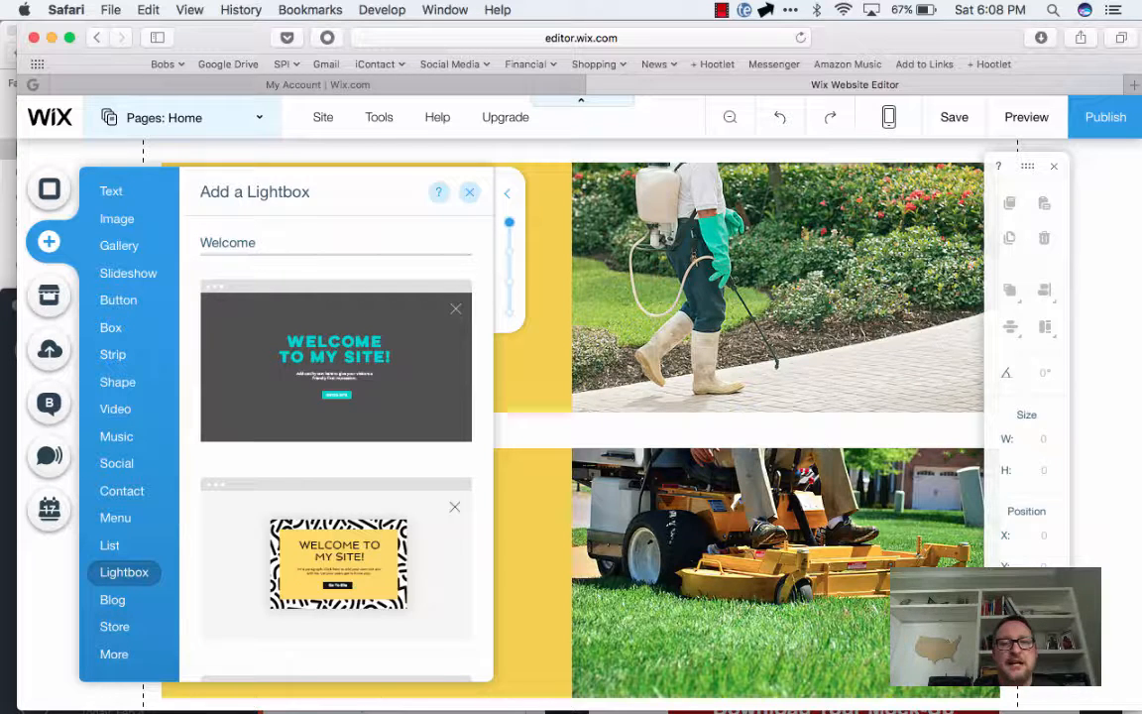
left_click(112, 600)
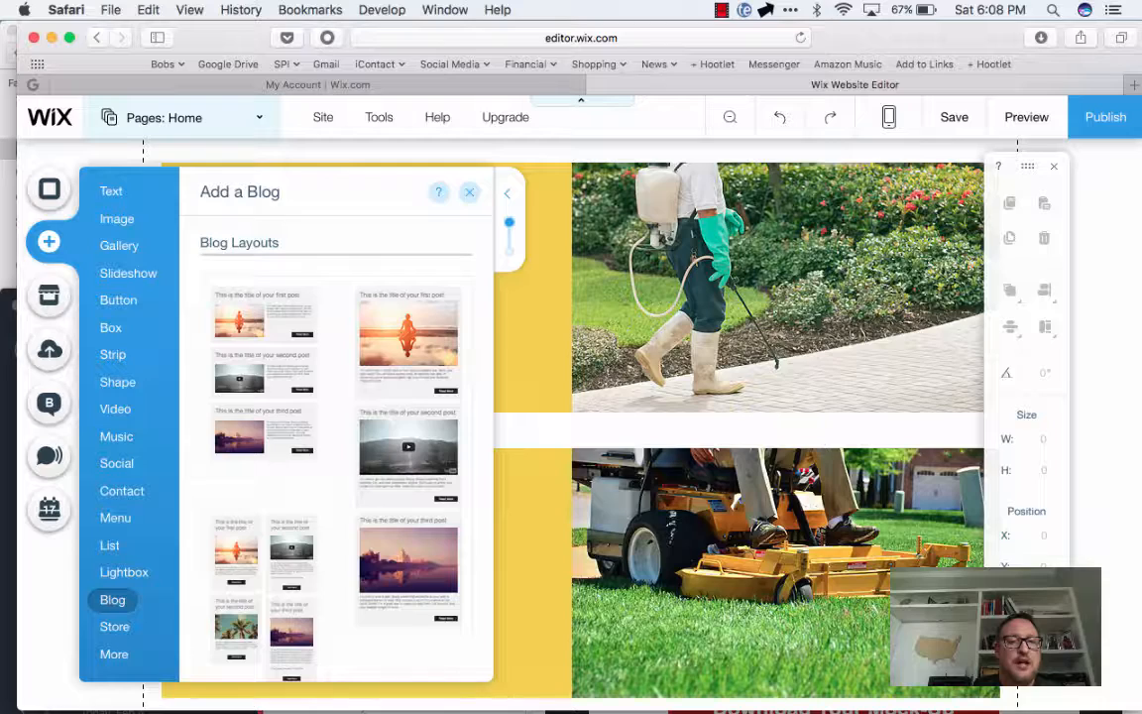
left_click(114, 626)
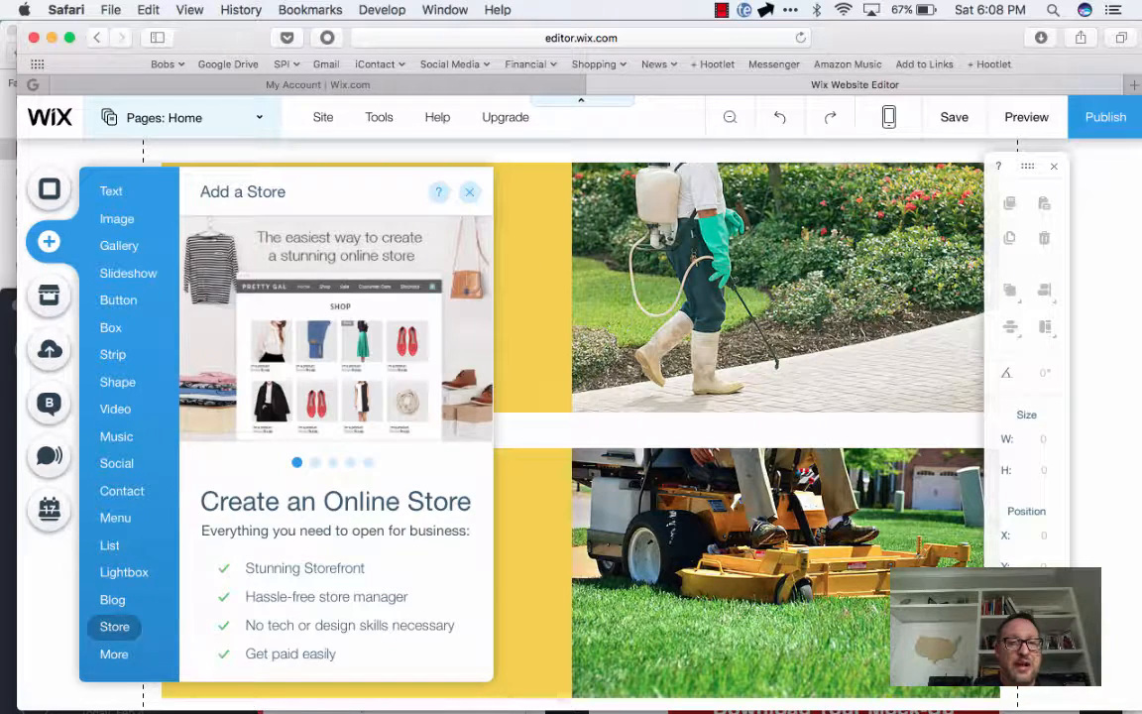
left_click(114, 654)
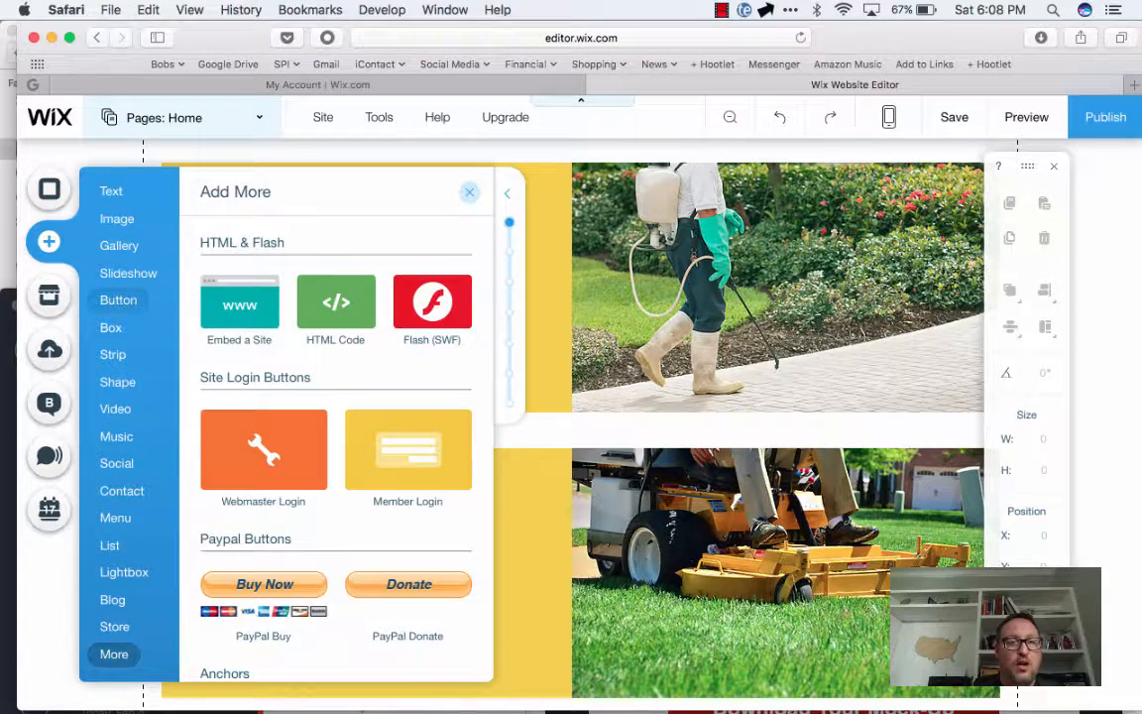
Browse the Wix App Market's featured apps and categories, view the upload types, and return to the page canvas
left_click(49, 294)
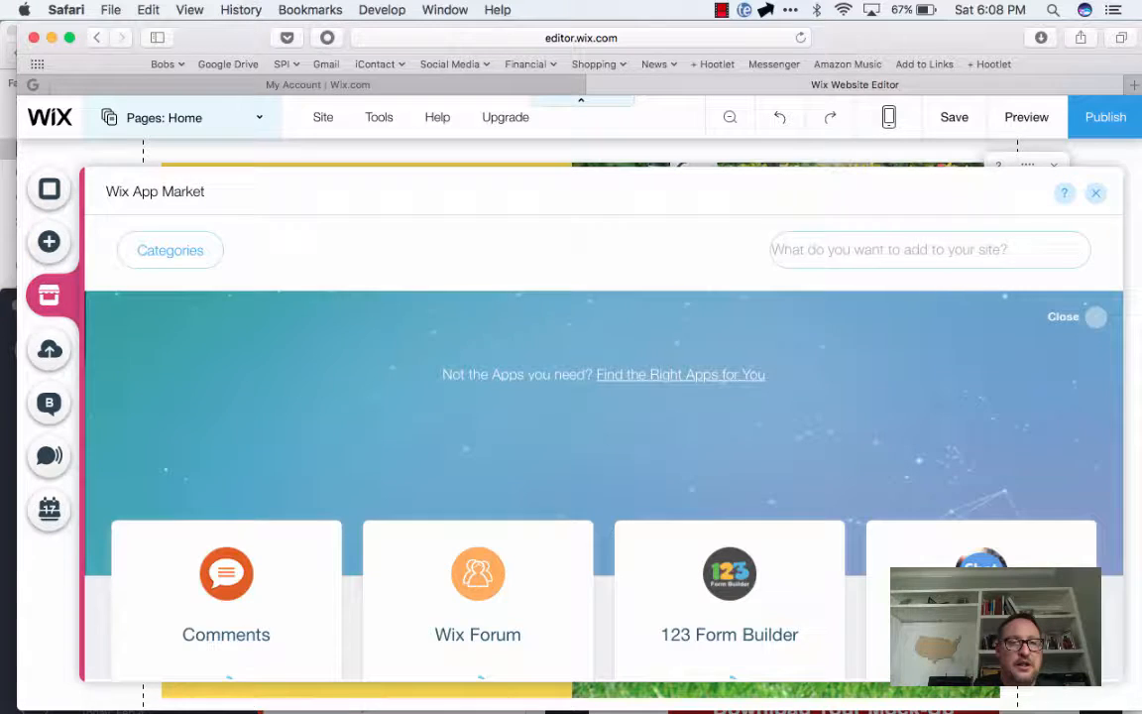
scroll(478, 347, "down", 5)
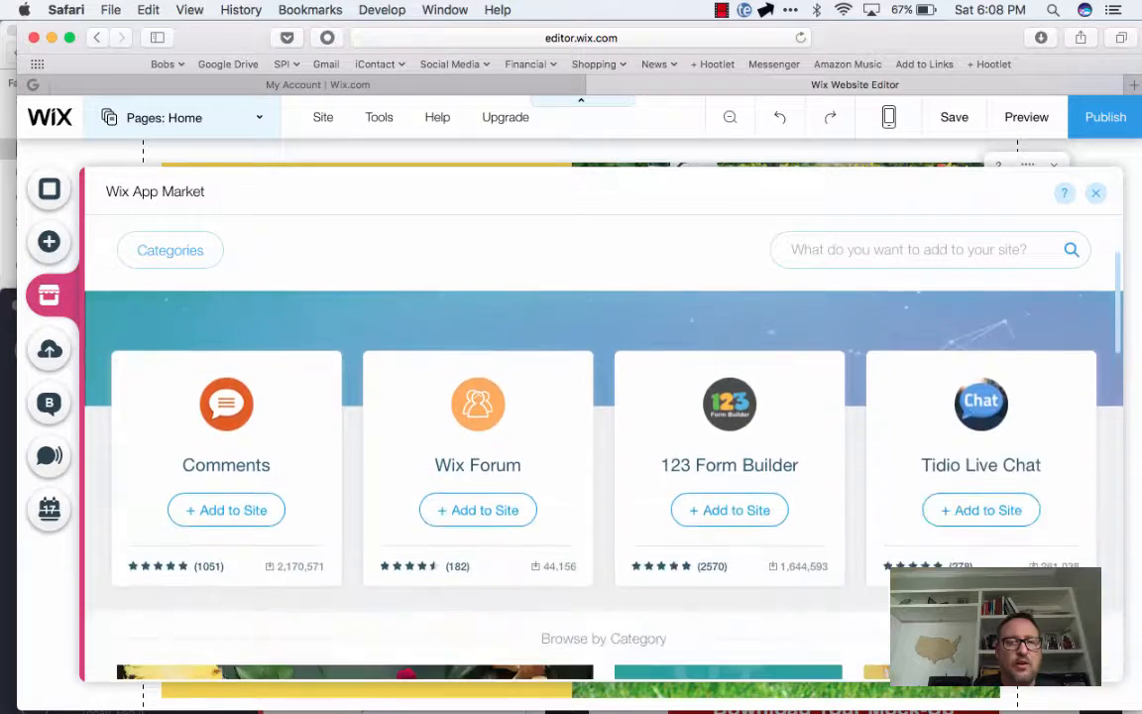
scroll(478, 347, "up", 2)
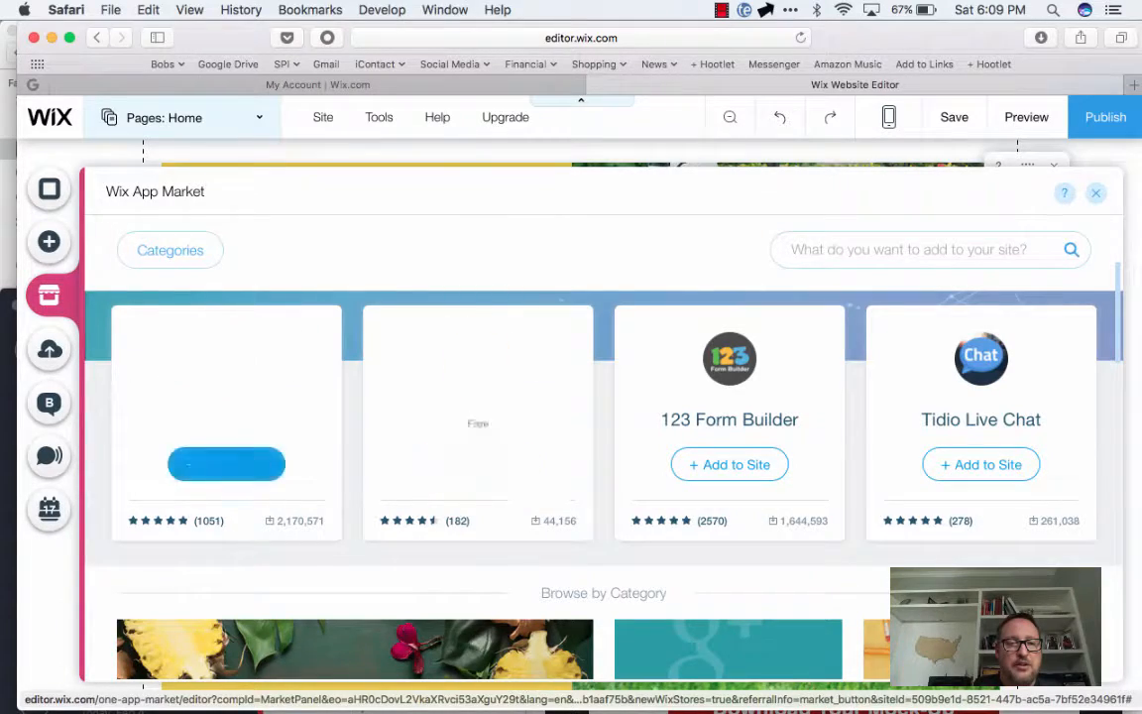
scroll(478, 397, "down", 8)
scroll(479, 416, "down", 6)
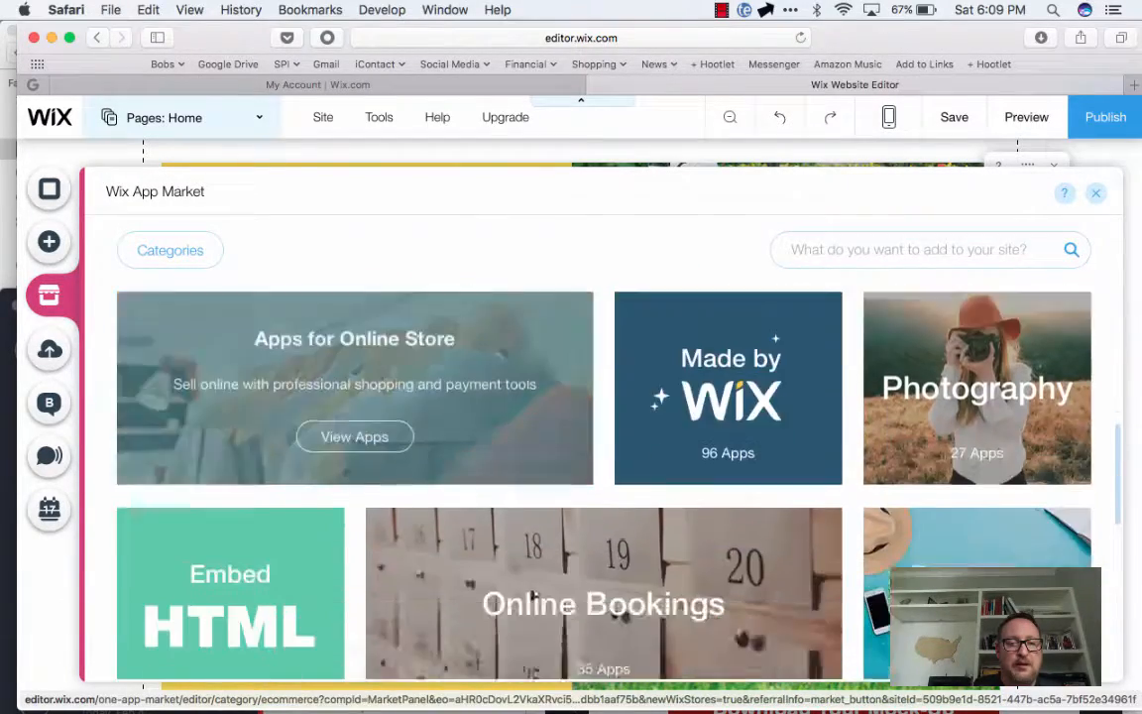
scroll(478, 416, "up", 3)
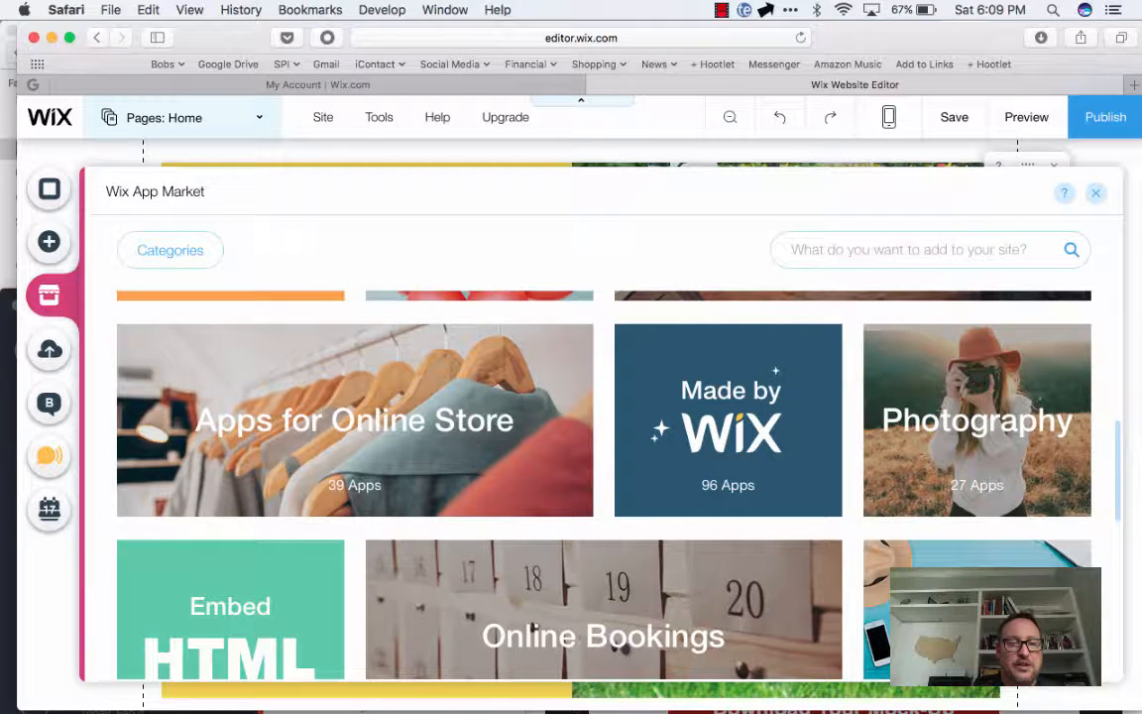
left_click(49, 509)
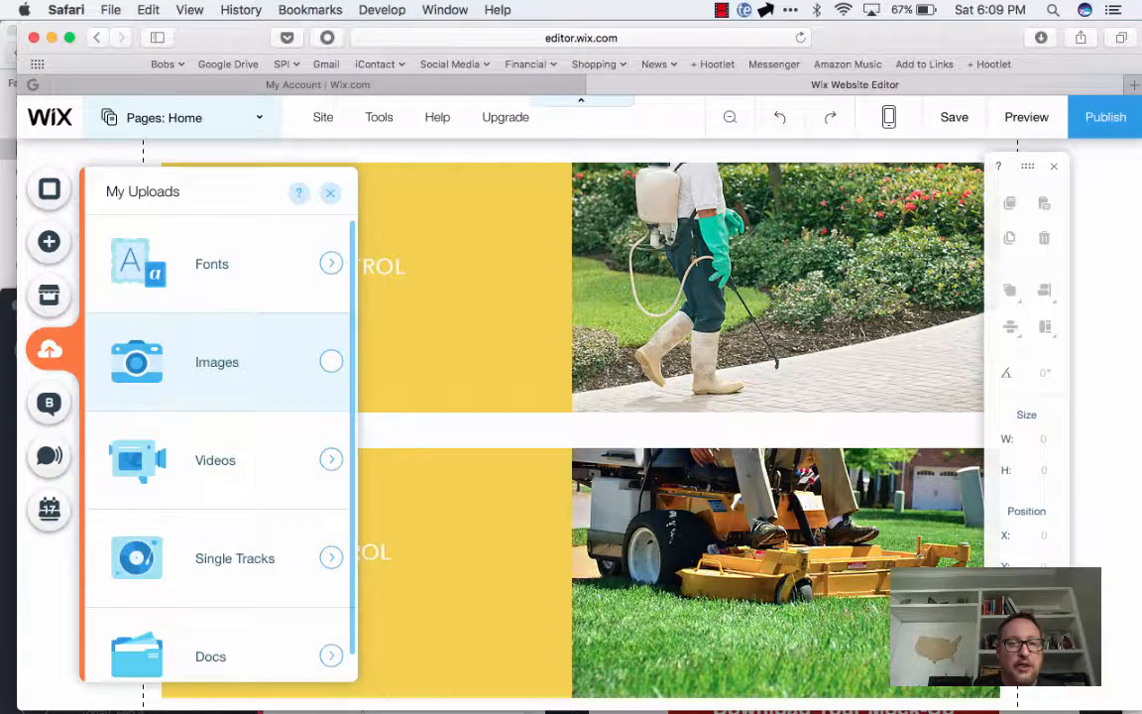
left_click(523, 286)
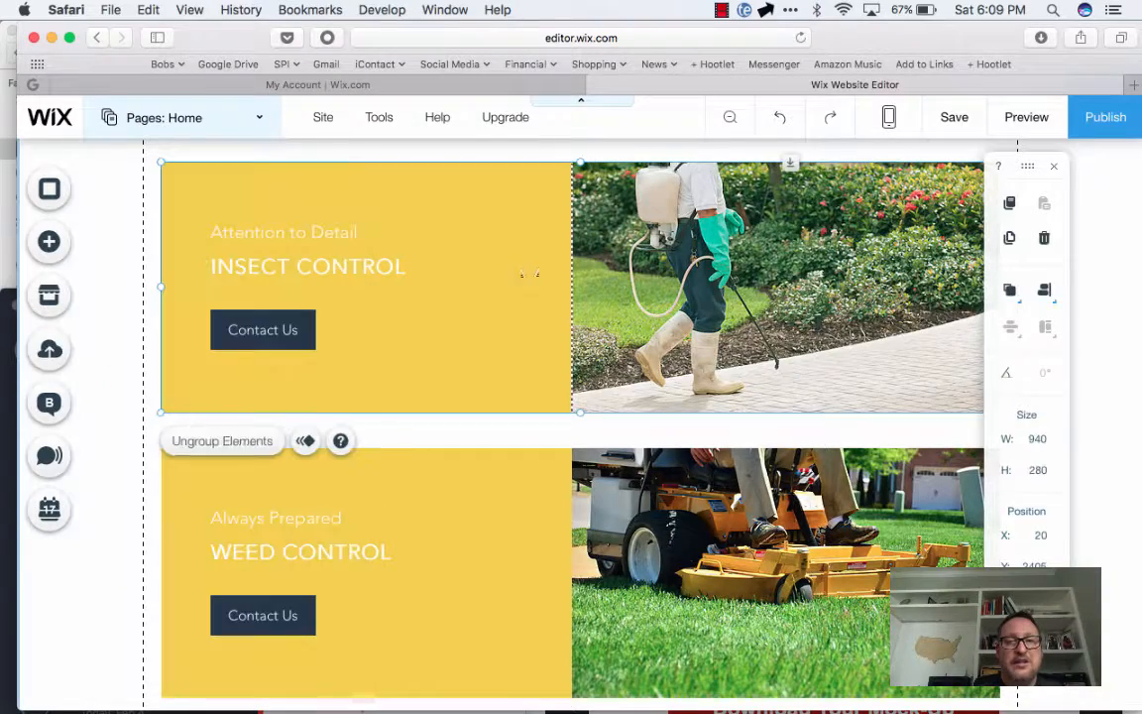
Publish the site, saving its changes in the Wix Editor, and open the live site
left_click(1105, 117)
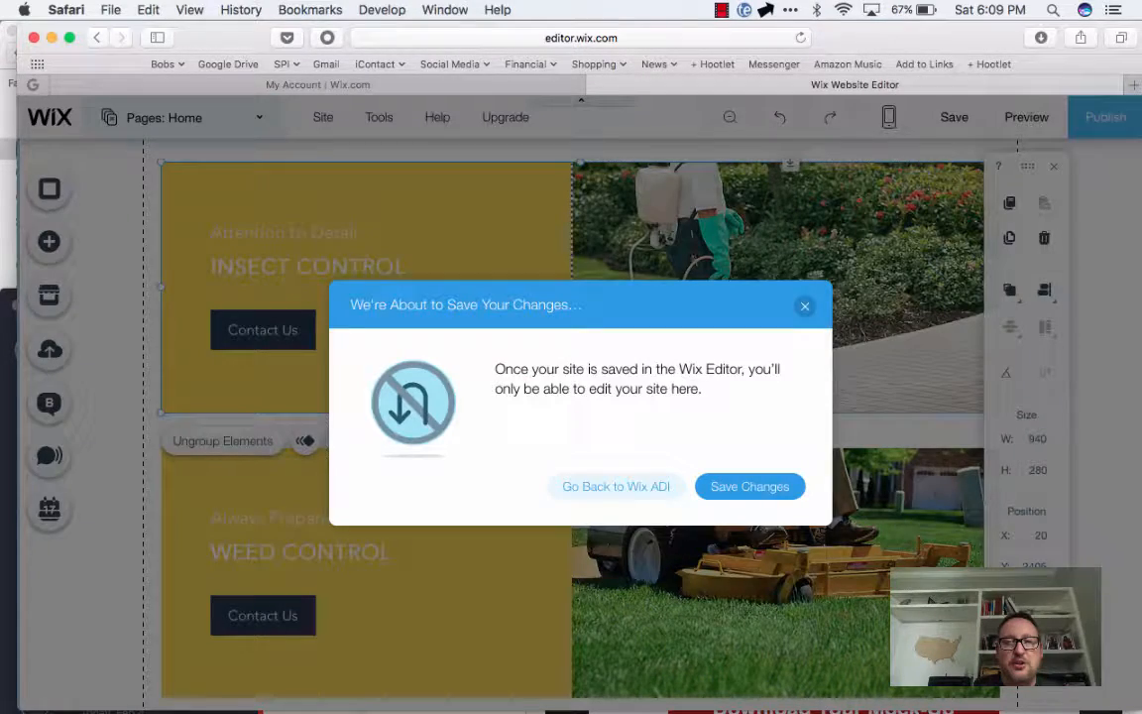
left_click(750, 487)
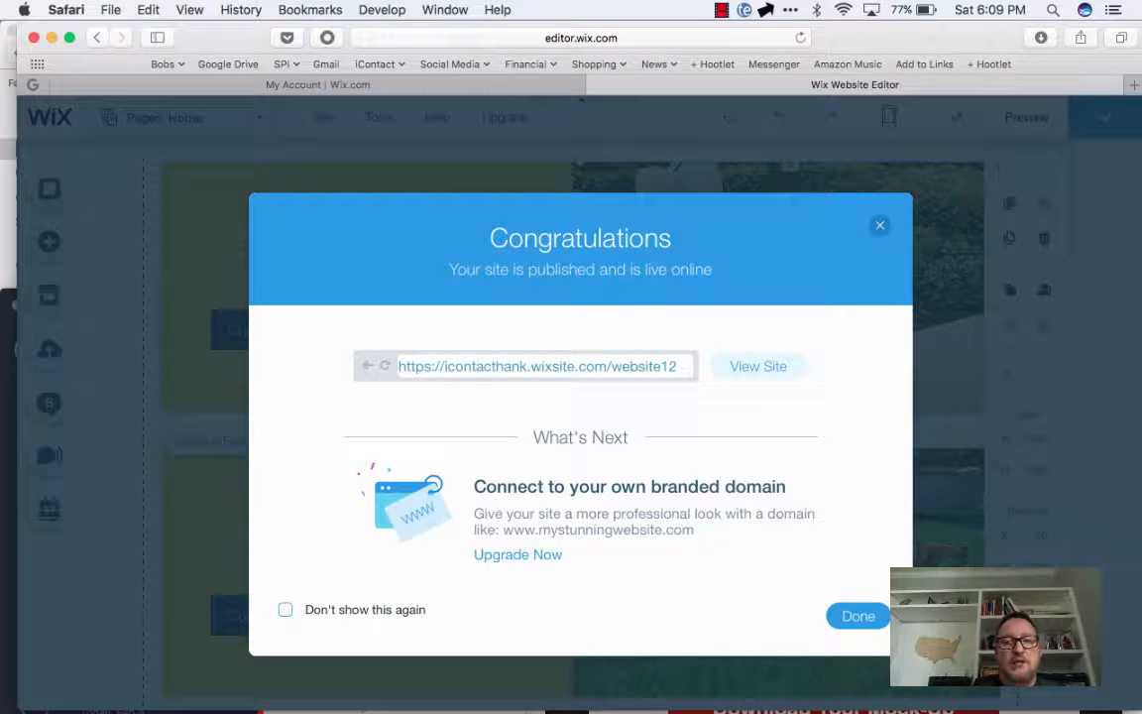
left_click(759, 366)
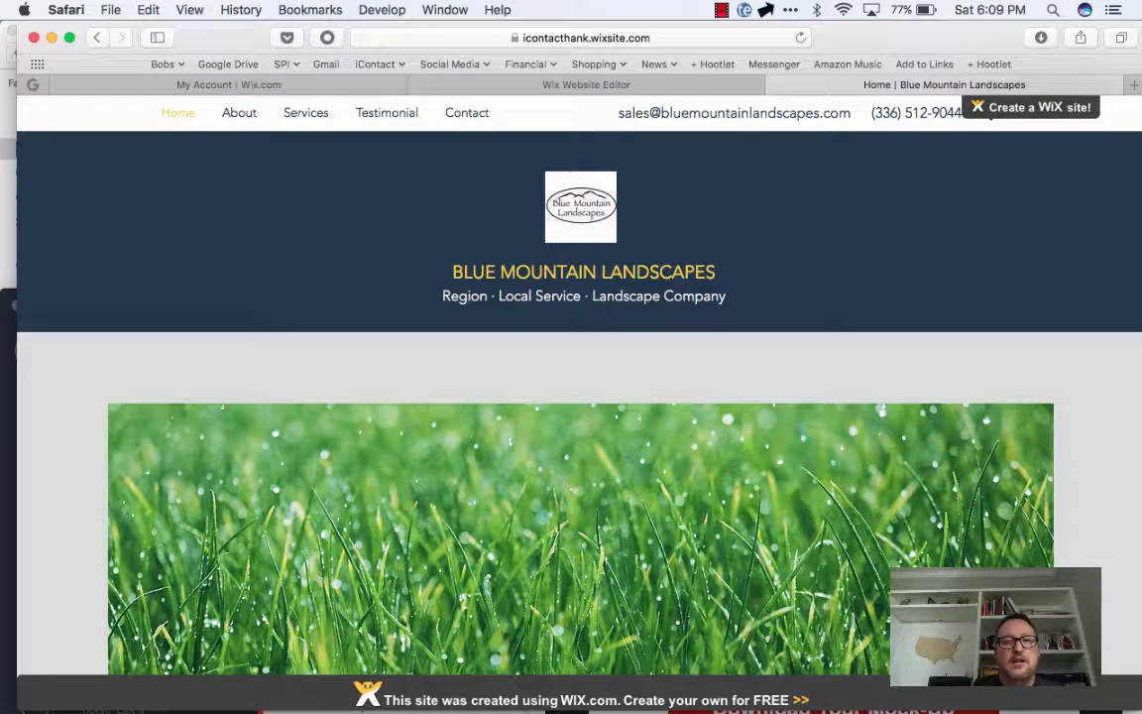
Review the published homepage from the header through the services and testimonial to the contact form and footer
scroll(763, 470, "down", 20)
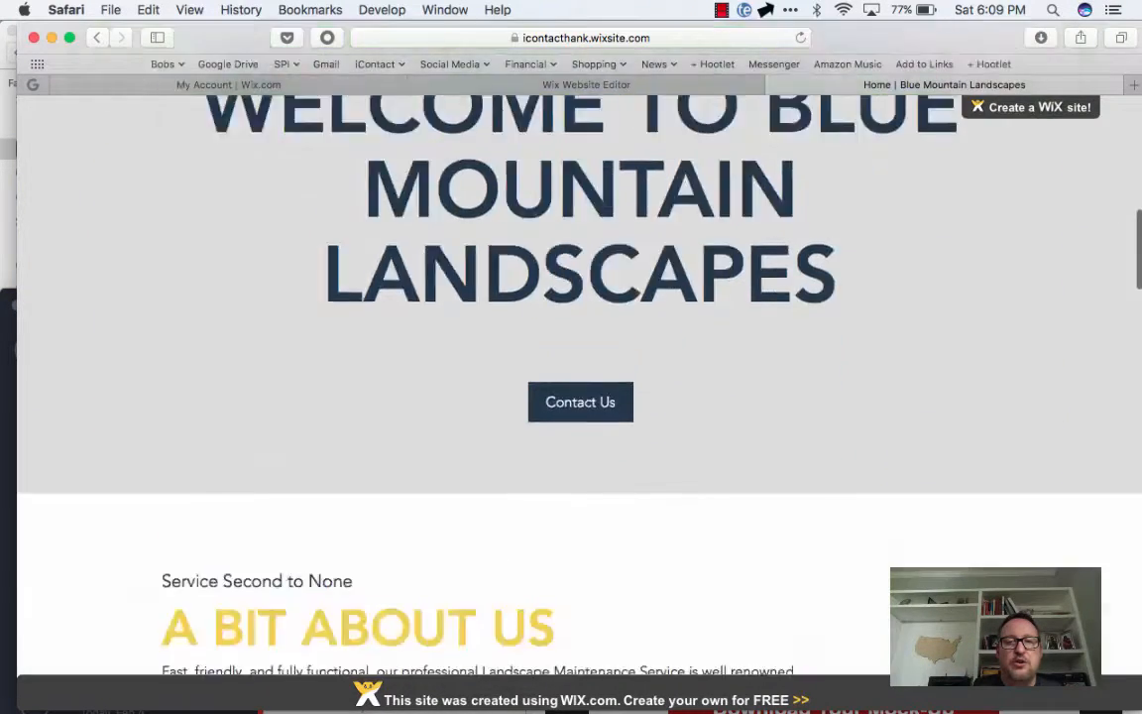
scroll(764, 471, "down", 7)
scroll(764, 471, "up", 2)
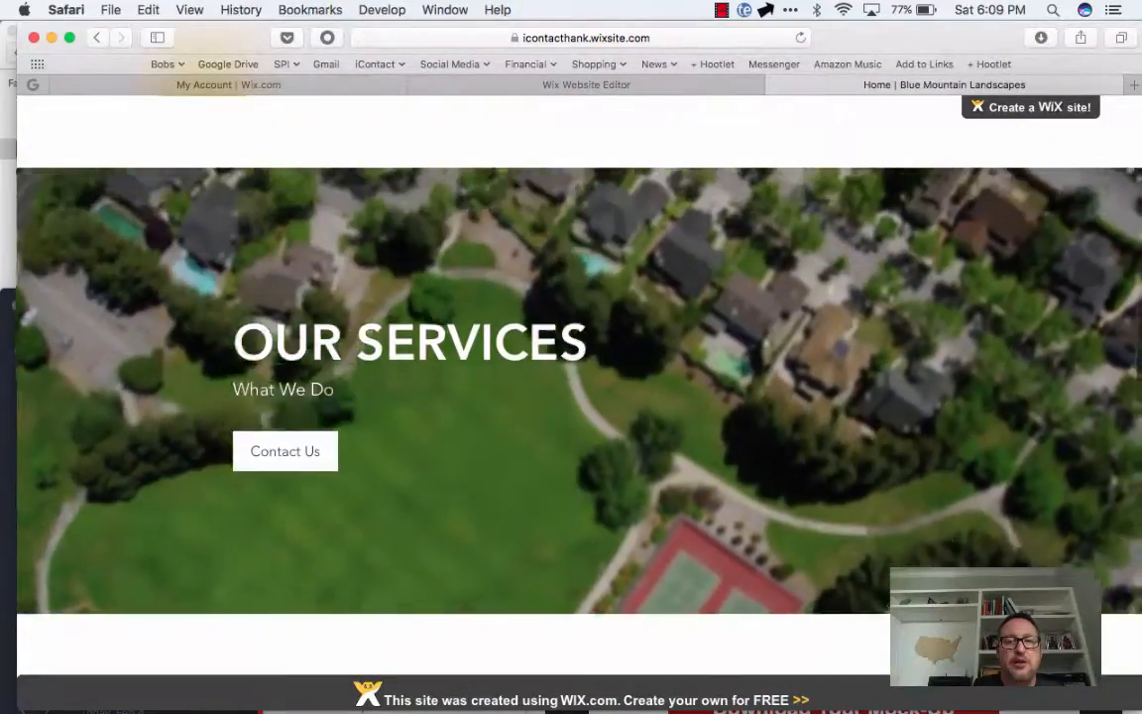
scroll(764, 471, "down", 15)
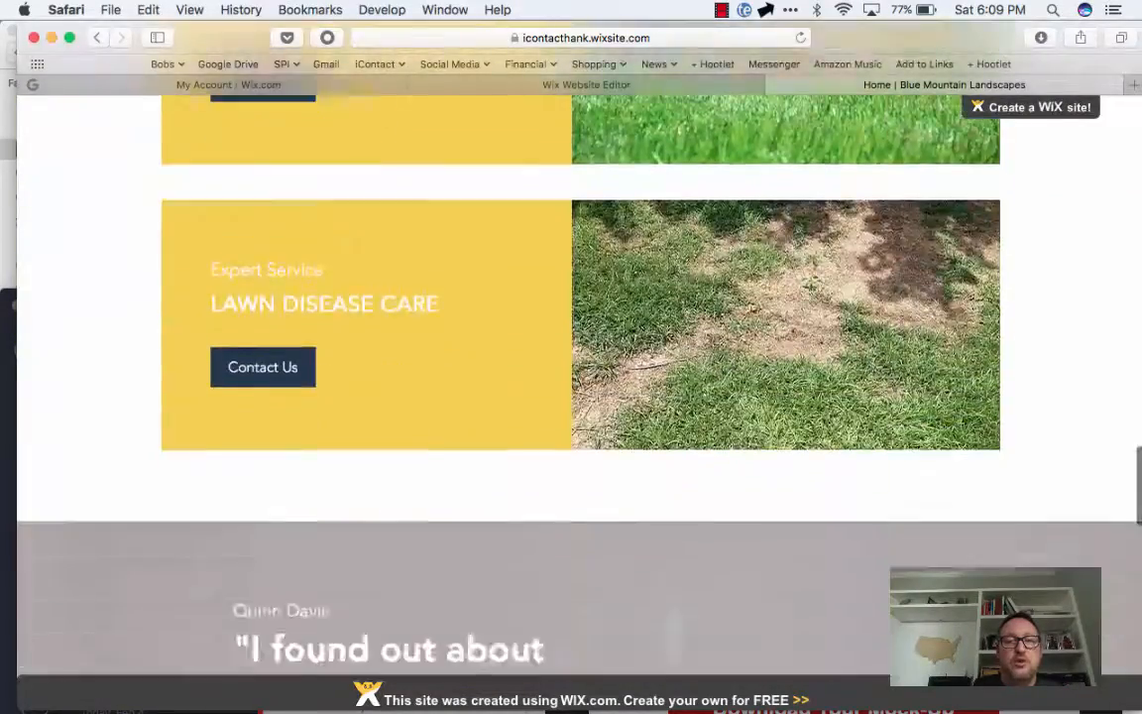
scroll(764, 471, "down", 10)
scroll(763, 471, "up", 15)
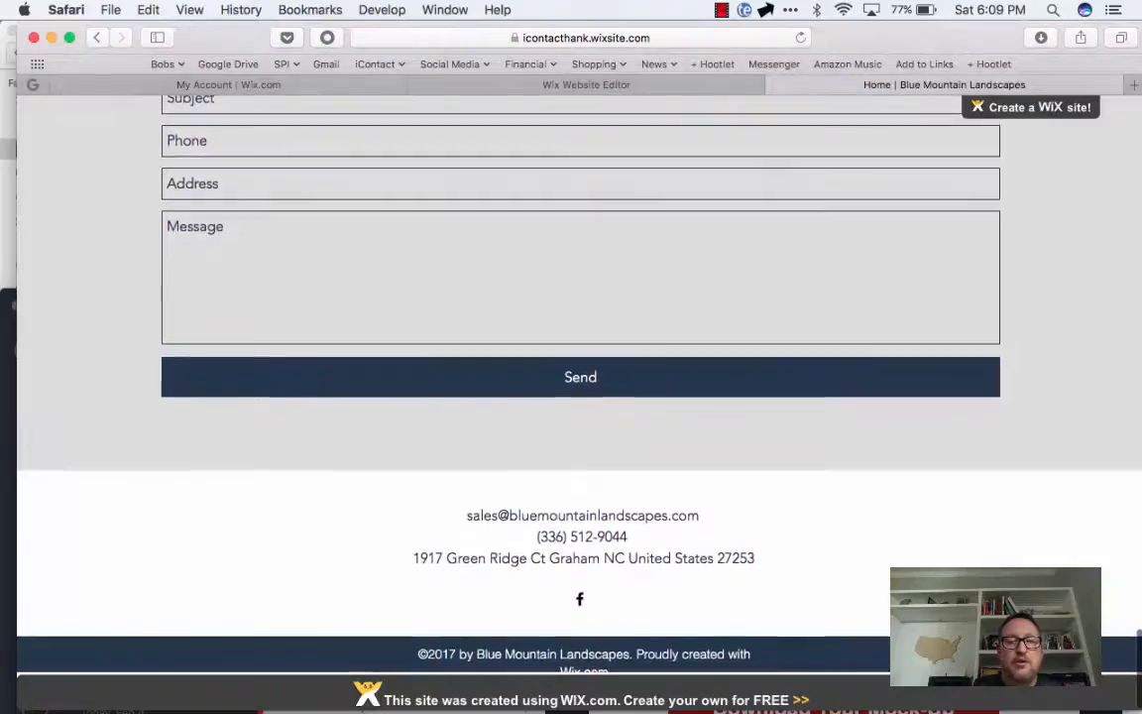
scroll(991, 118, "up", 20)
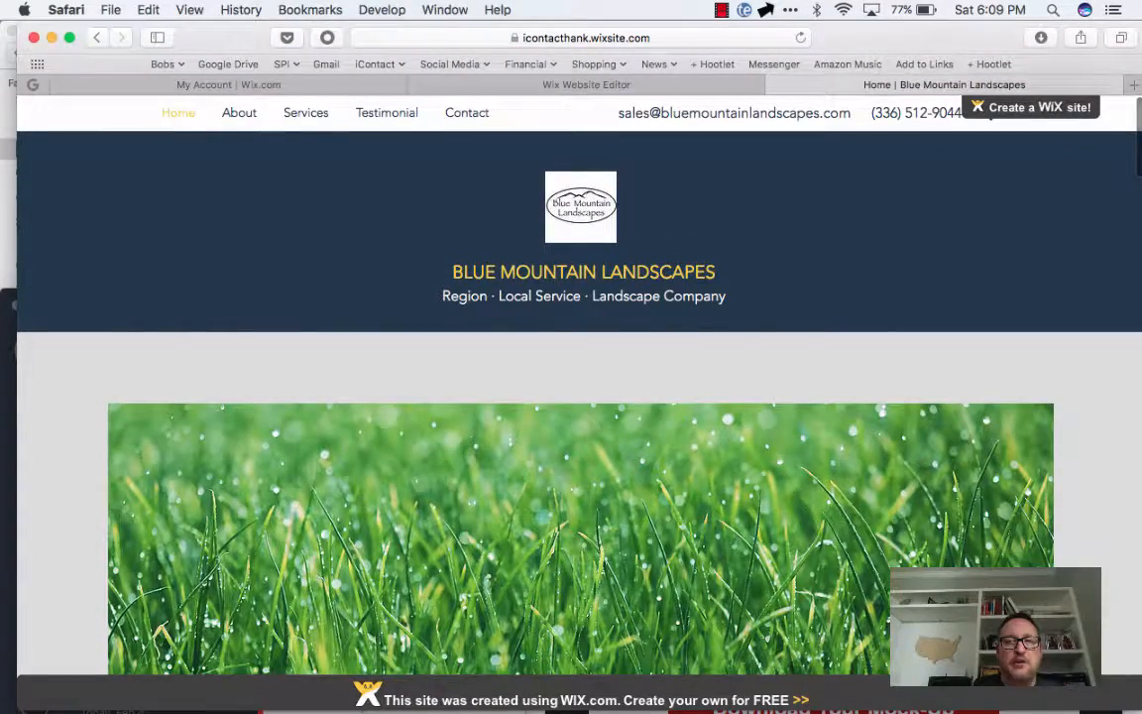
mouse_move(991, 116)
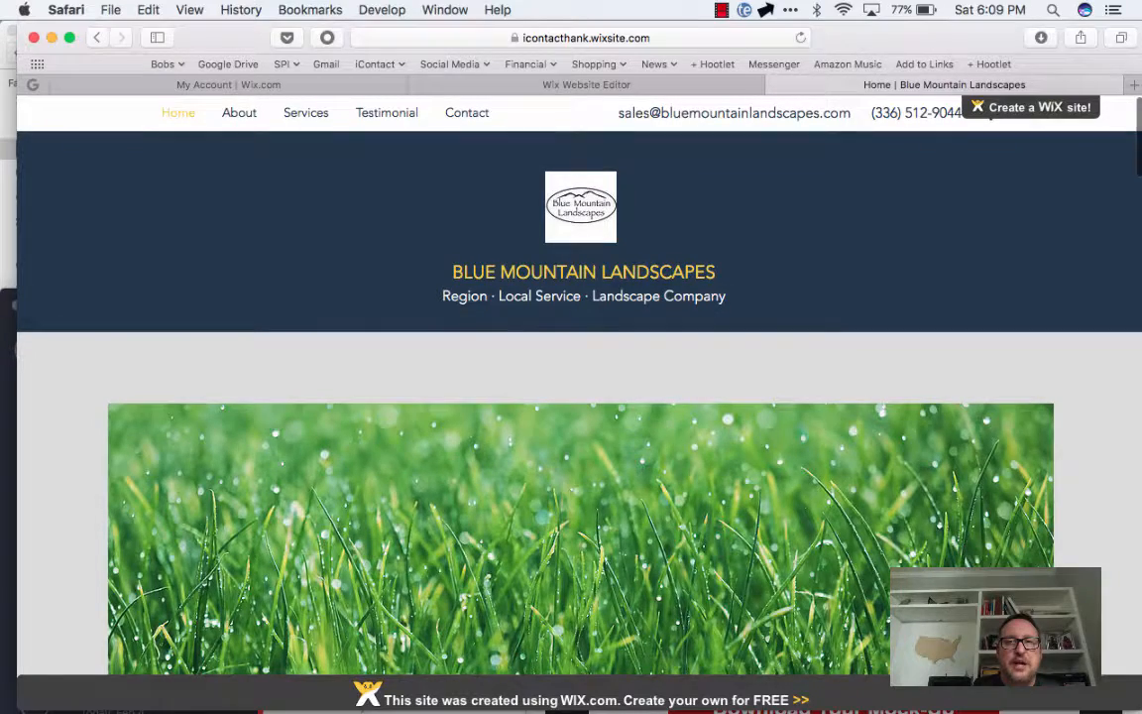
Return to the Wix Website Editor and dismiss the publishing confirmation
left_click(586, 85)
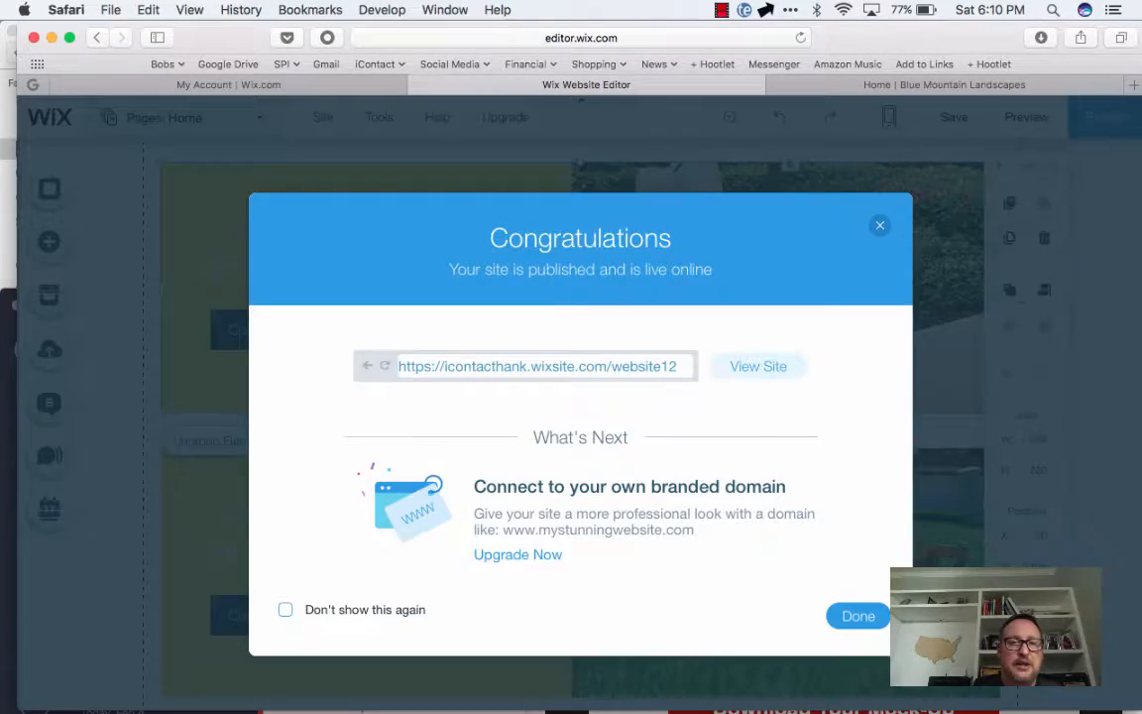
left_click(879, 226)
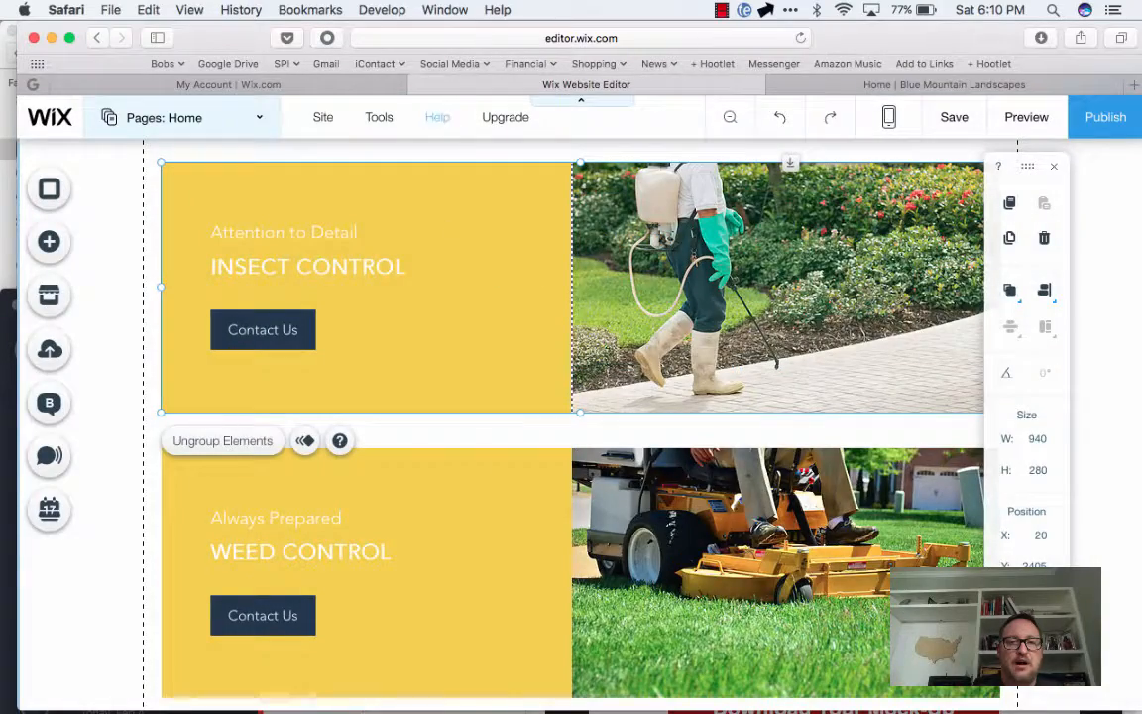
left_click(323, 117)
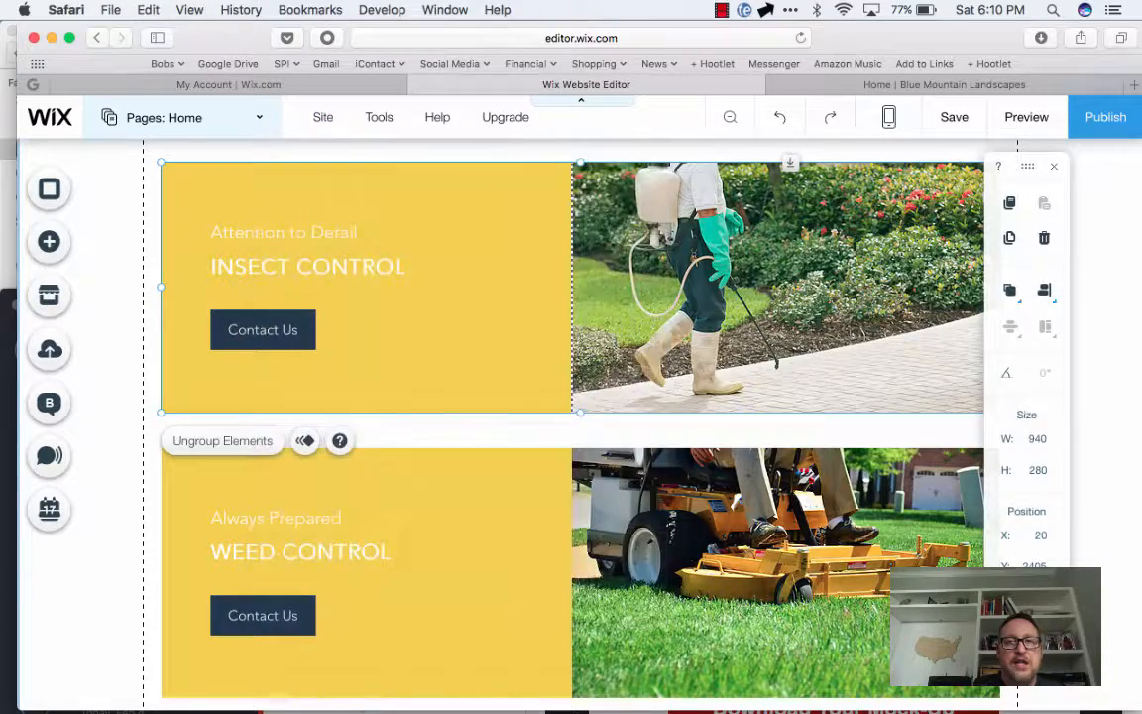
left_click(721, 10)
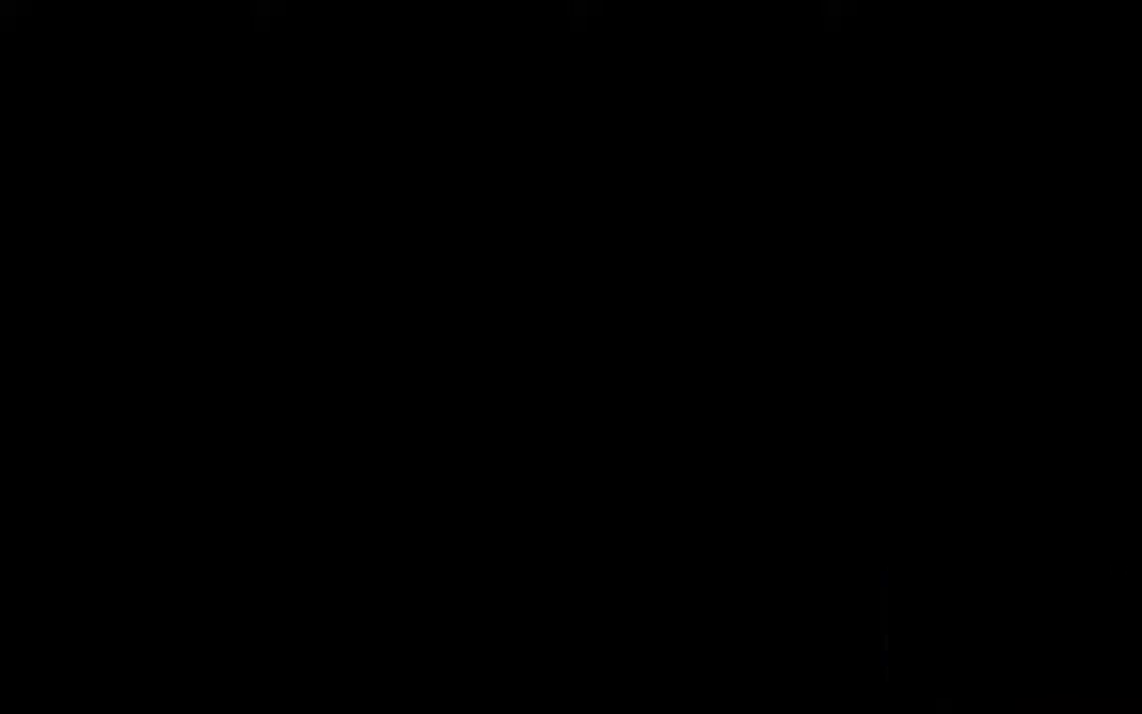